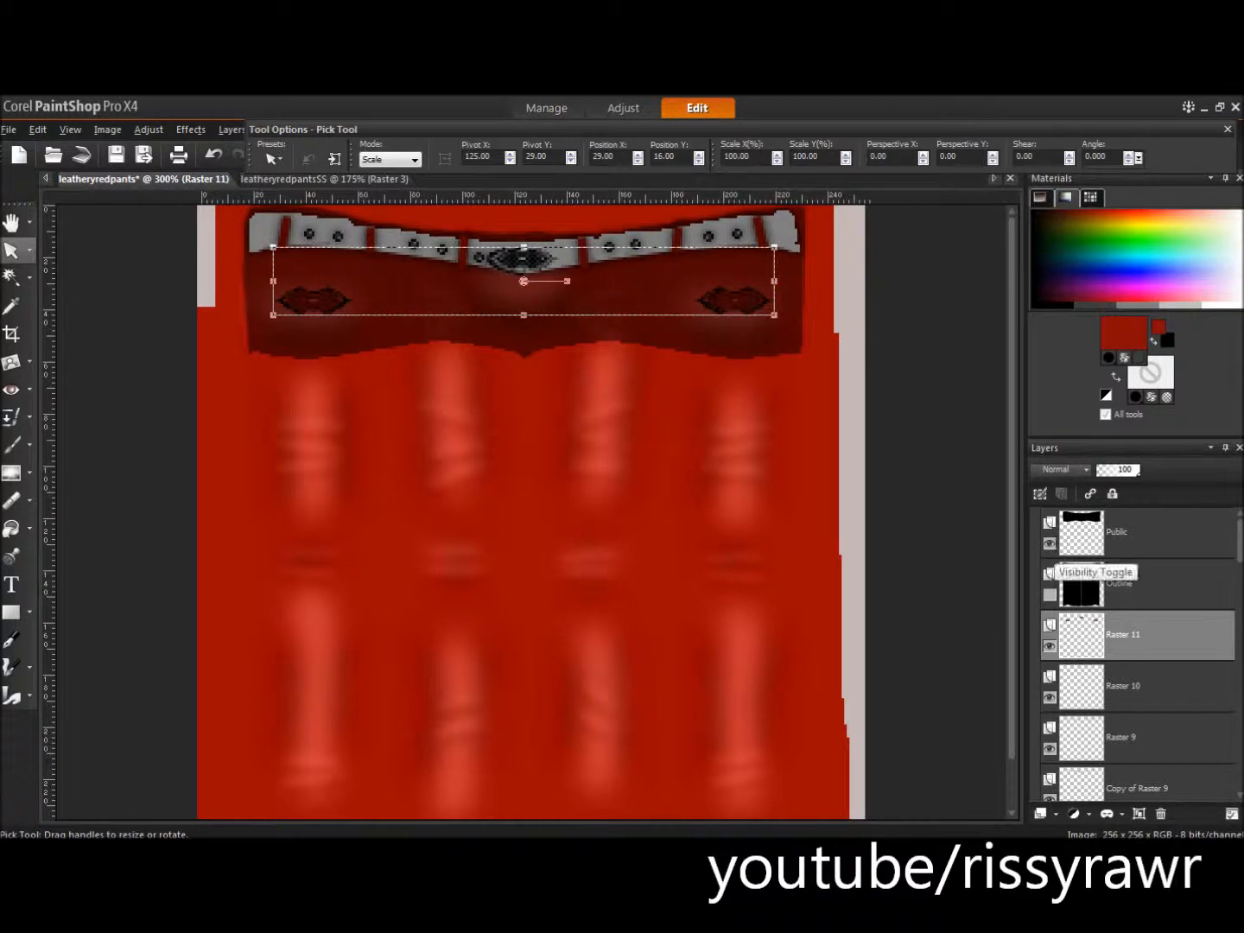
# - Erase the lower end of the pant legs on the Raster 2 layer with a size 46 eraser
pyautogui.scroll(-10, 1136, 657)
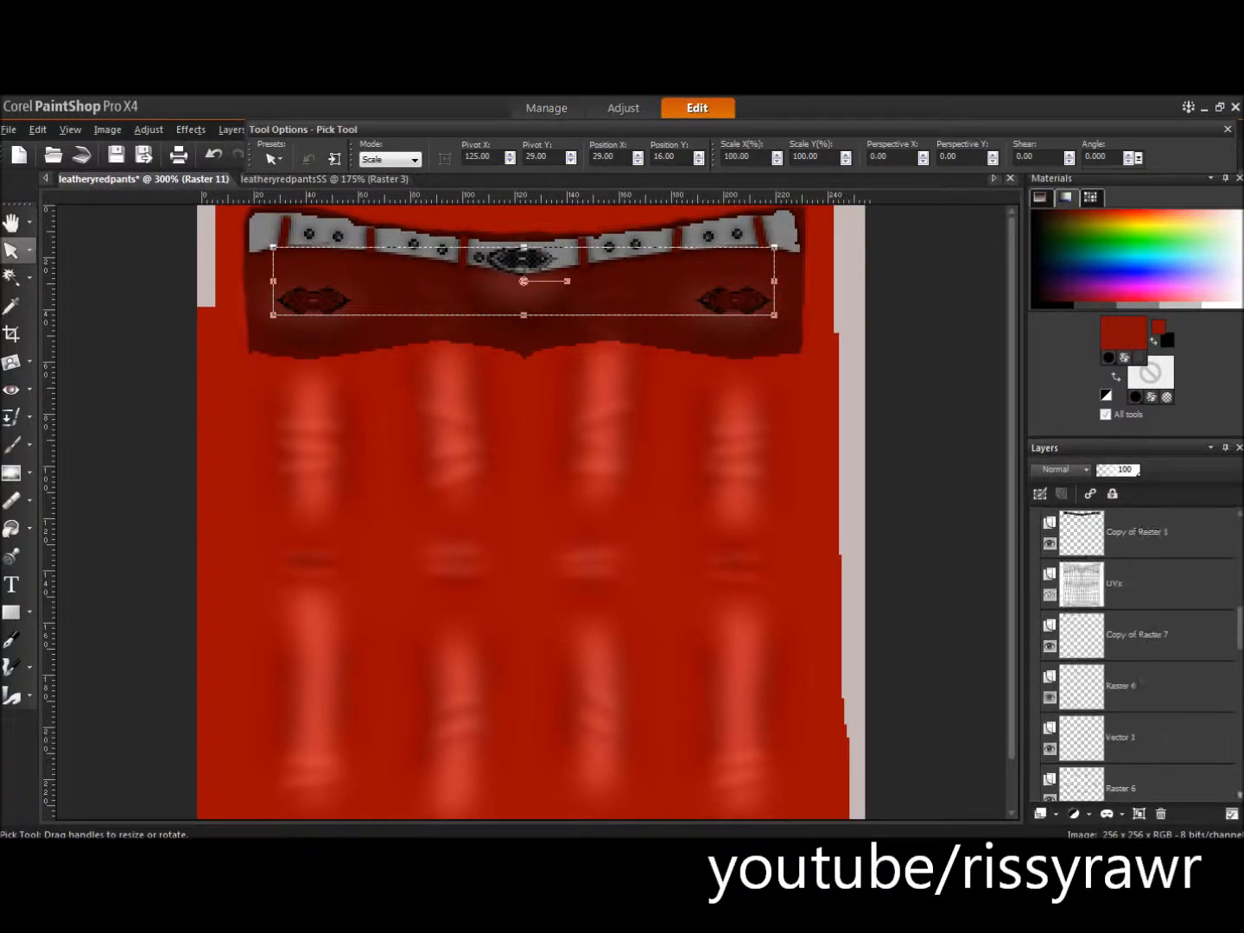
pyautogui.scroll(-2, 1133, 656)
pyautogui.click(1123, 635)
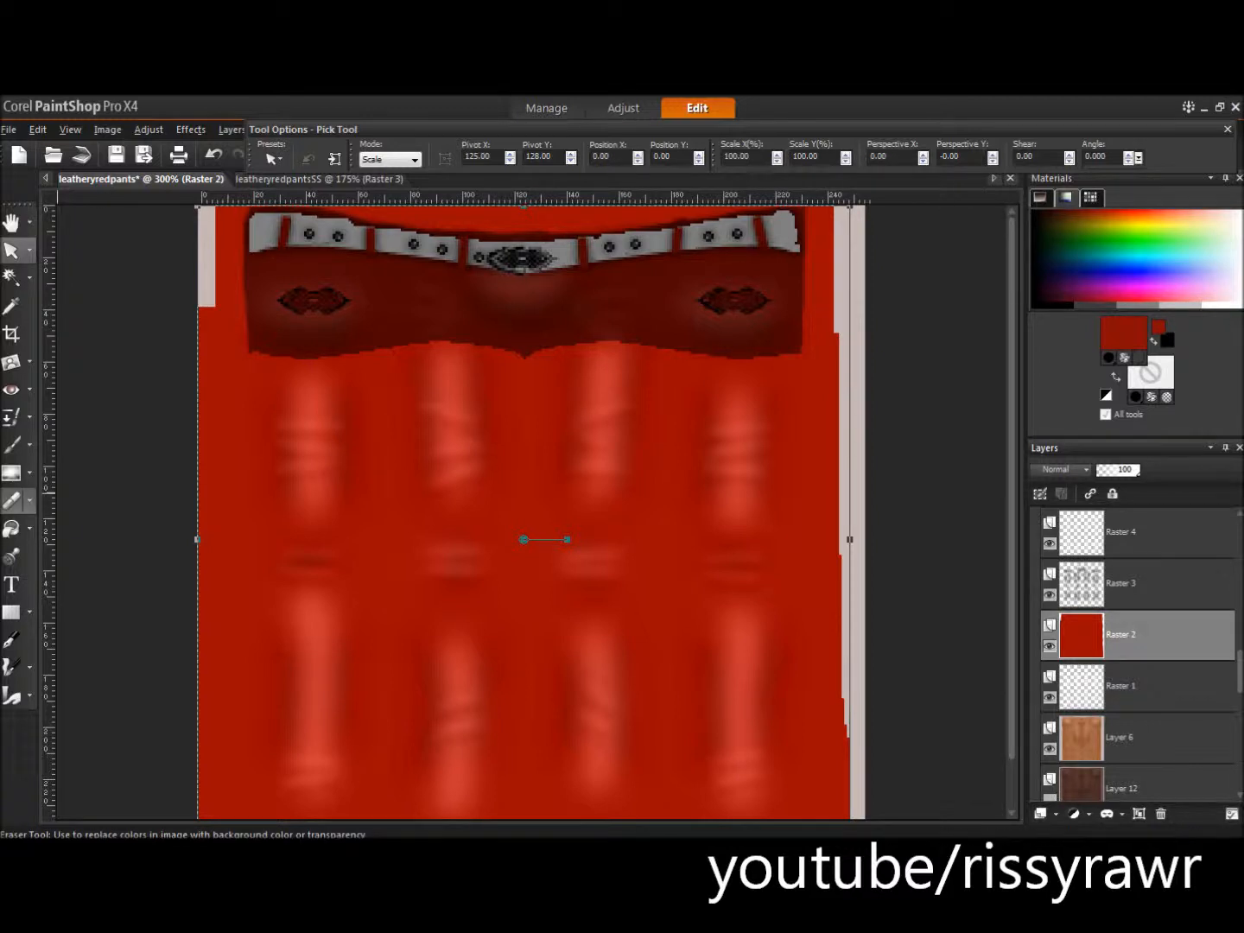
pyautogui.click(12, 500)
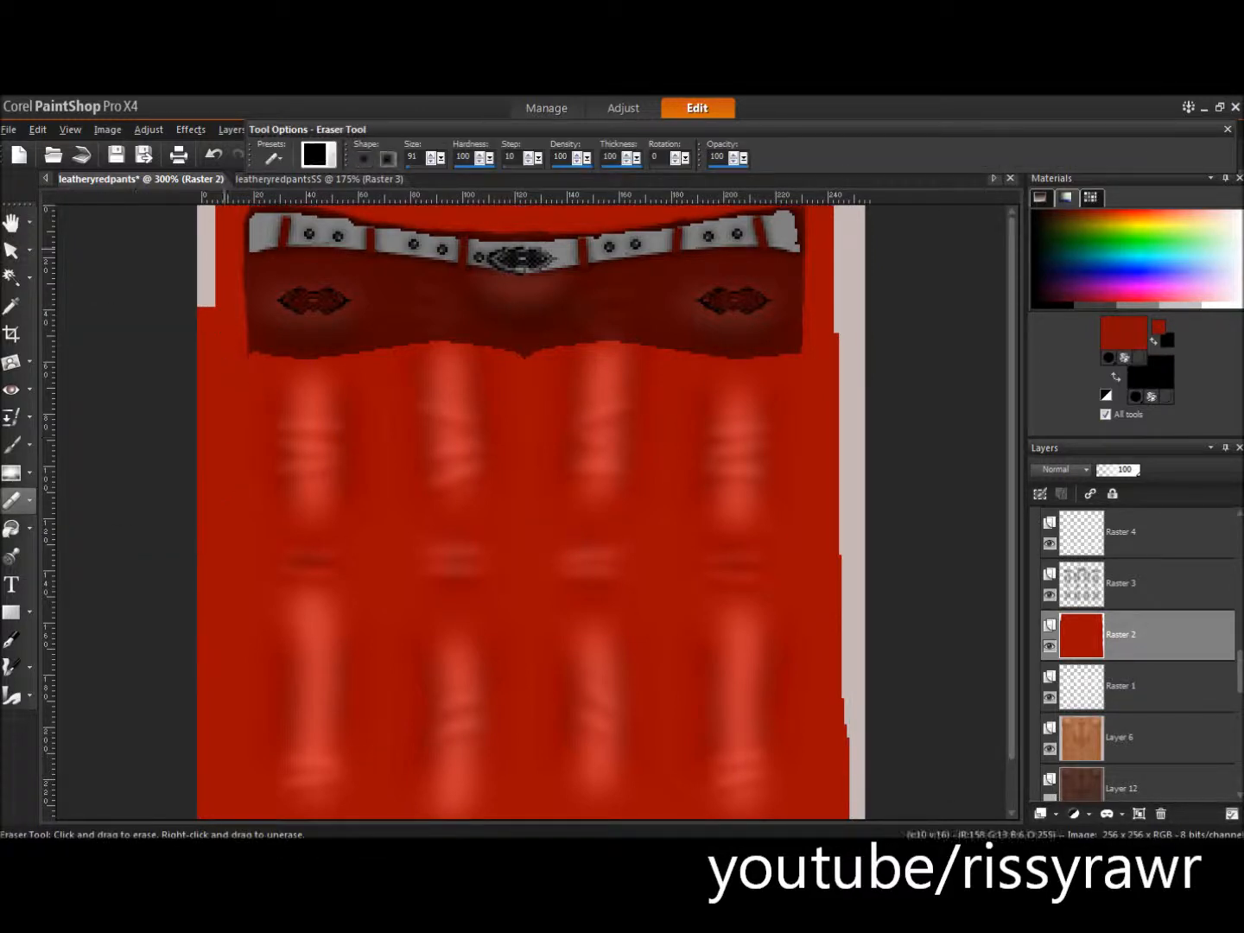
pyautogui.keyDown('alt'); pyautogui.moveTo(311, 731); pyautogui.dragTo(320, 747); pyautogui.keyUp('alt')
pyautogui.moveTo(1012, 691); pyautogui.dragTo(1011, 745)
pyautogui.moveTo(289, 836)
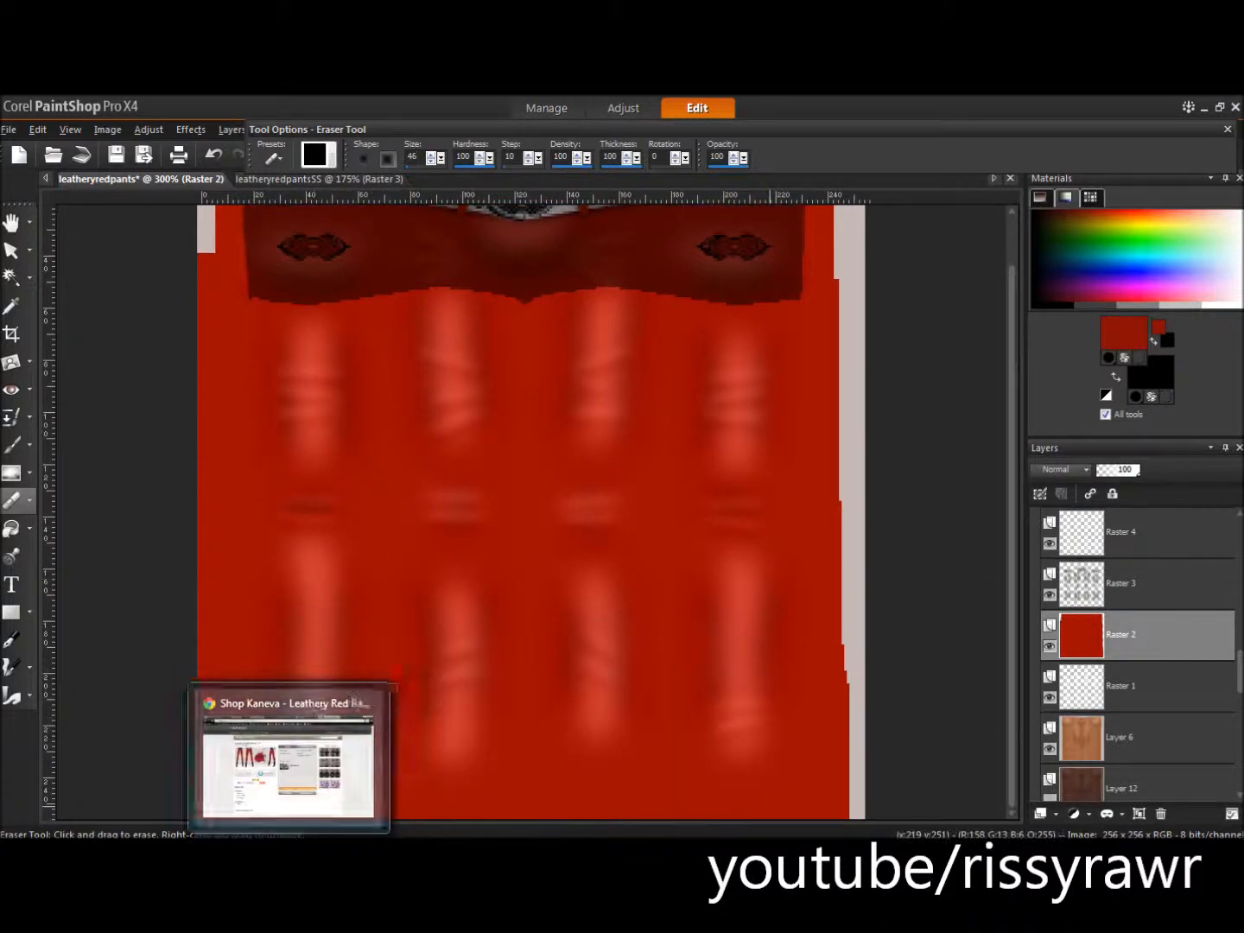
pyautogui.moveTo(228, 759); pyautogui.dragTo(793, 759)
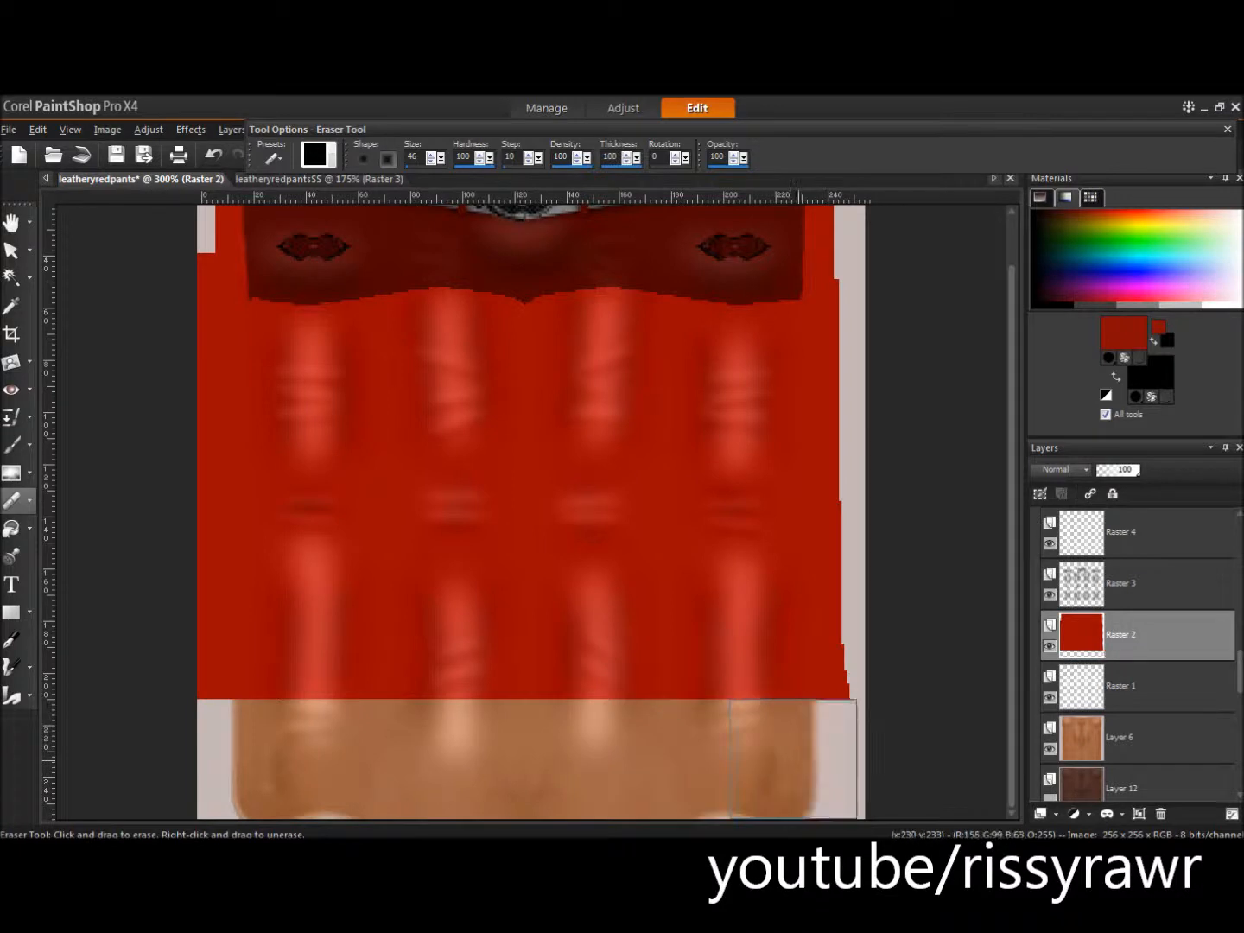
# - Erase the shading below the shortened hem on the Raster 3 and Raster 4 layers
pyautogui.click(1127, 585)
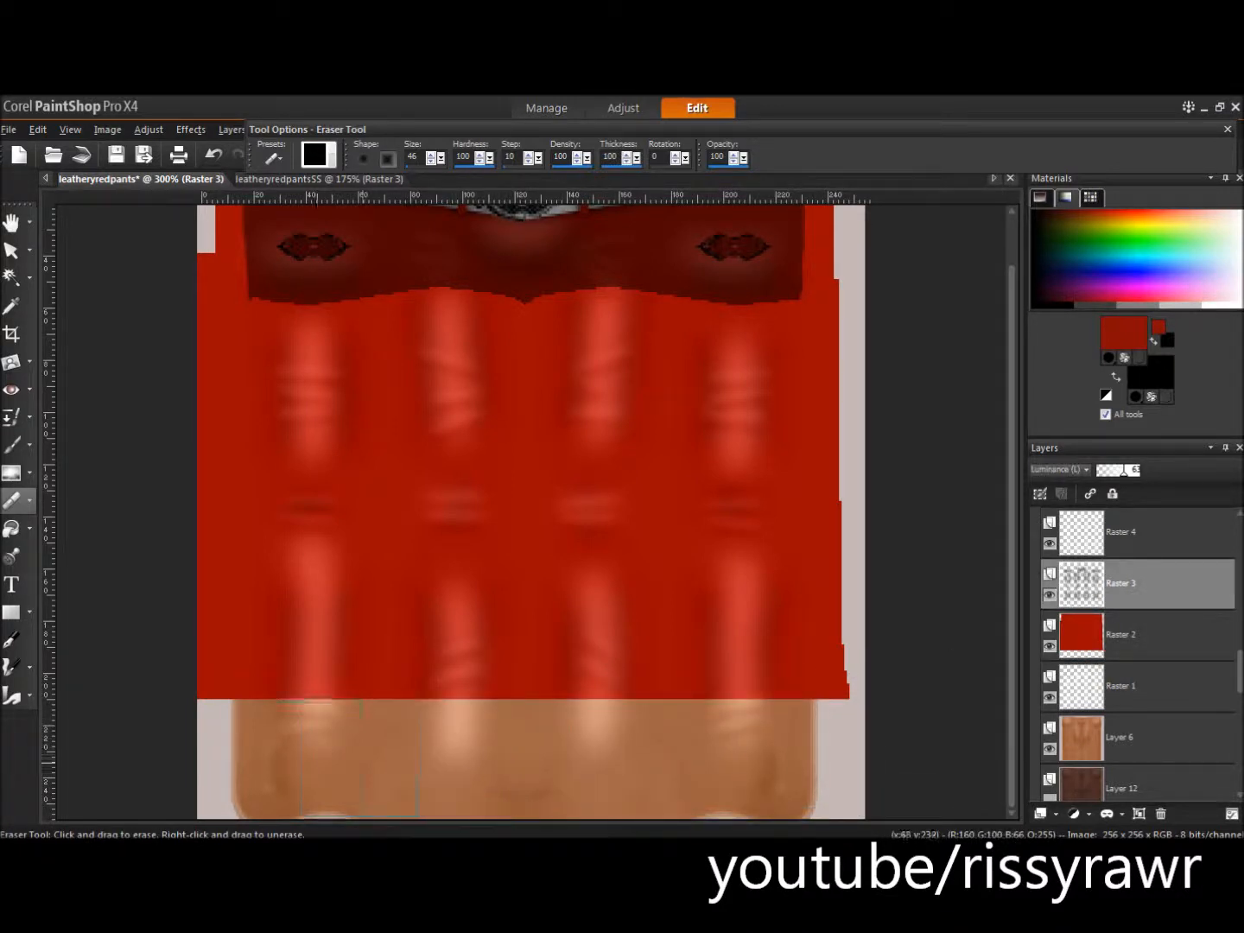
pyautogui.click(1123, 532)
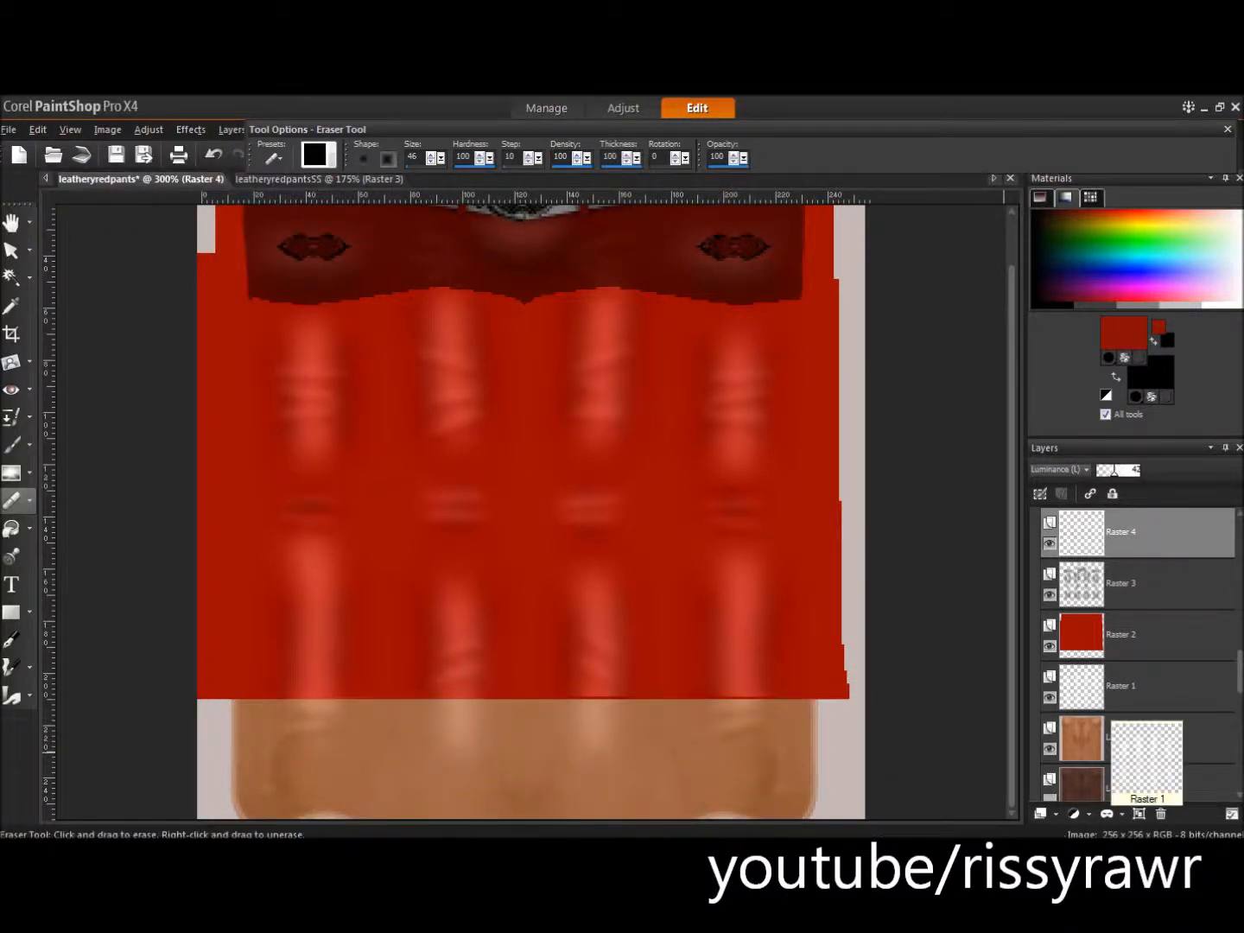
# - Duplicate the Raster 2 layer beneath the original and set the copy's blend mode to Luminance (L)
pyautogui.click(1081, 639)
pyautogui.rightClick(1081, 640)
pyautogui.click(1053, 667)
pyautogui.click(1063, 469)
pyautogui.click(1142, 638)
# - Turn the copy of Raster 2 black with Brightness/Contrast and soften it with a Gaussian Blur
pyautogui.click(149, 128)
pyautogui.moveTo(218, 290)
pyautogui.click(448, 289)
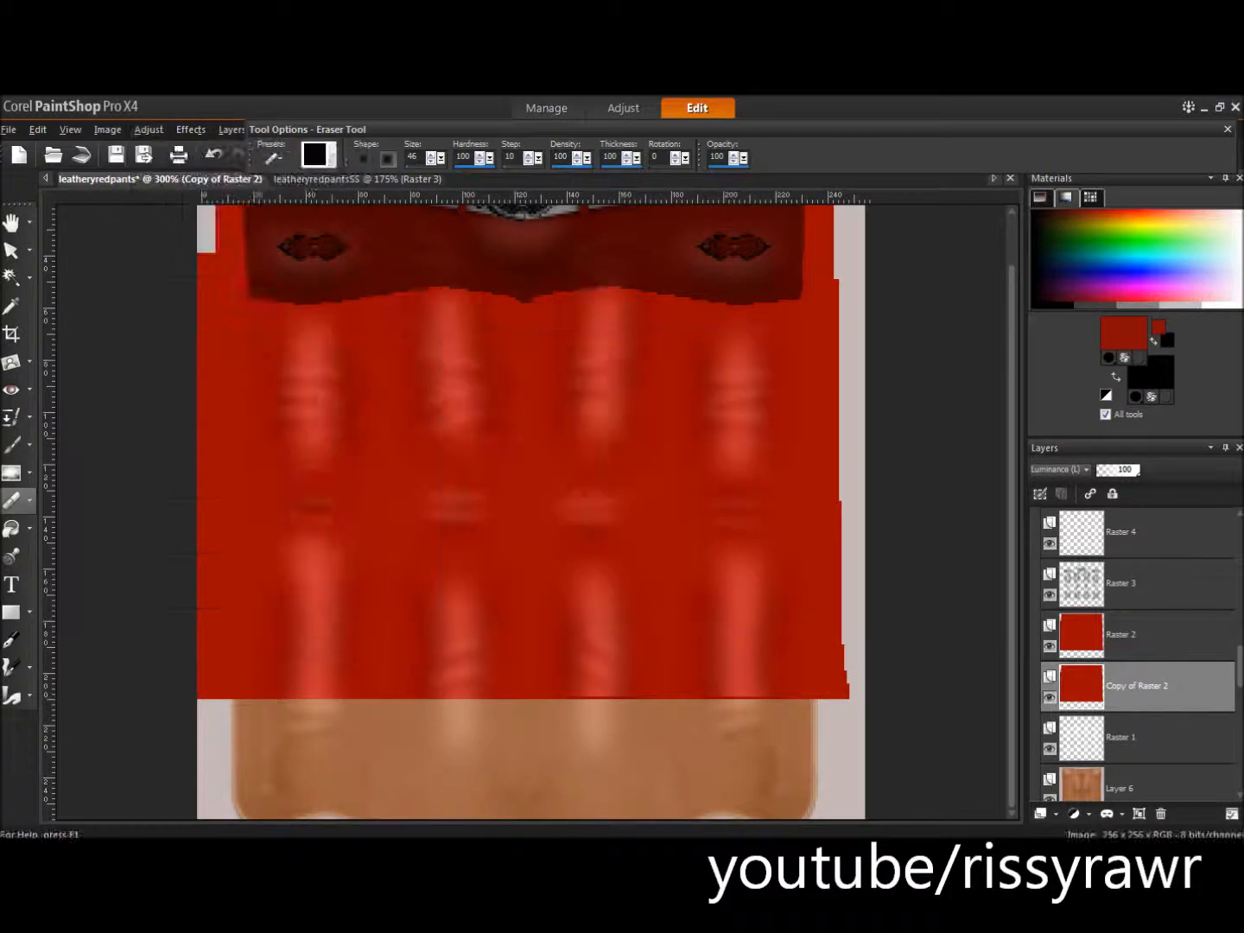
pyautogui.click(1011, 468)
pyautogui.click(148, 129)
pyautogui.moveTo(172, 387)
pyautogui.click(417, 450)
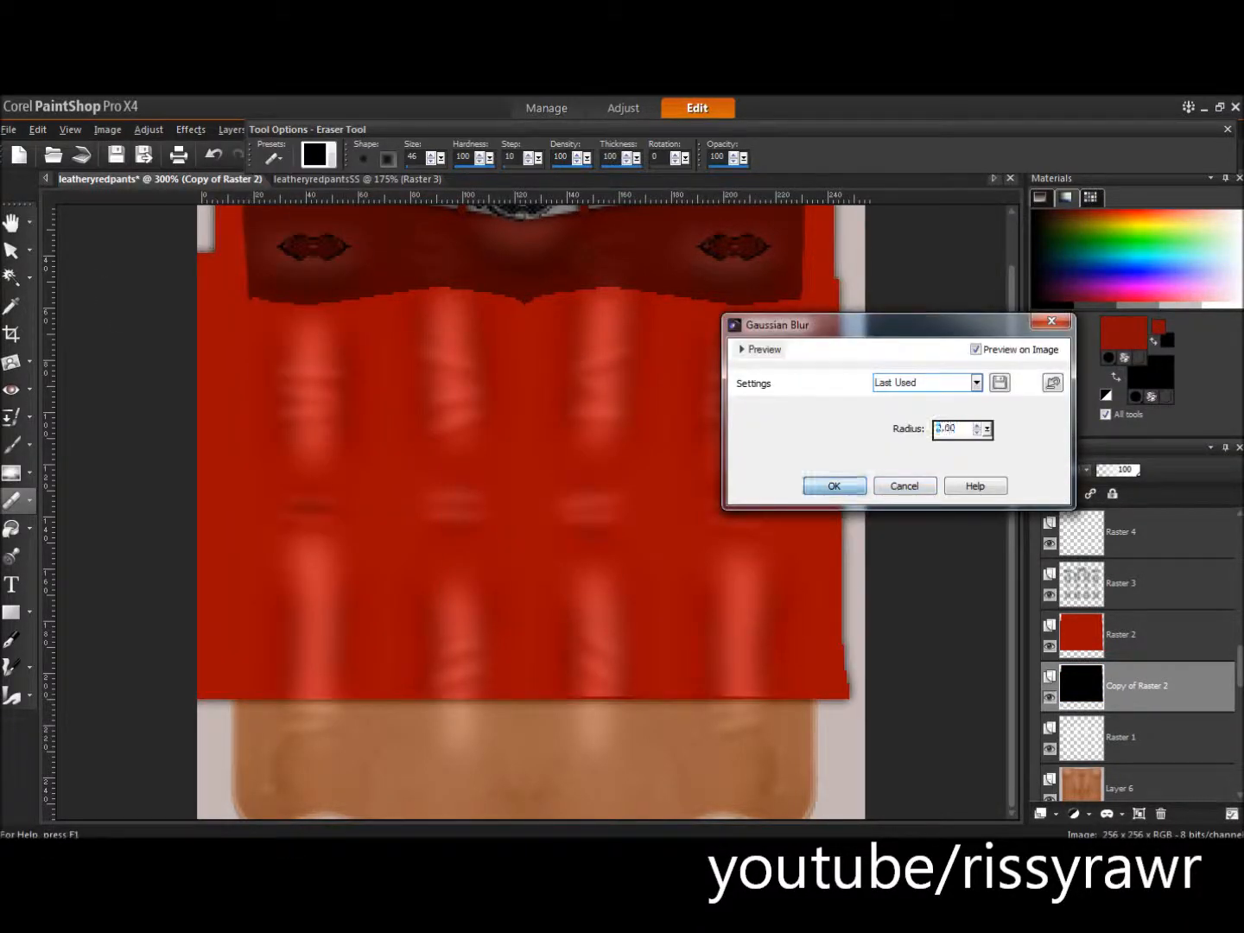
pyautogui.click(834, 485)
# - Nudge the black copy 3 pixels down as a hem shadow and lower its opacity to about a third
pyautogui.click(11, 251)
pyautogui.press('Down')
pyautogui.press('Down')
pyautogui.press('Down')
pyautogui.moveTo(1139, 469); pyautogui.dragTo(1109, 472)
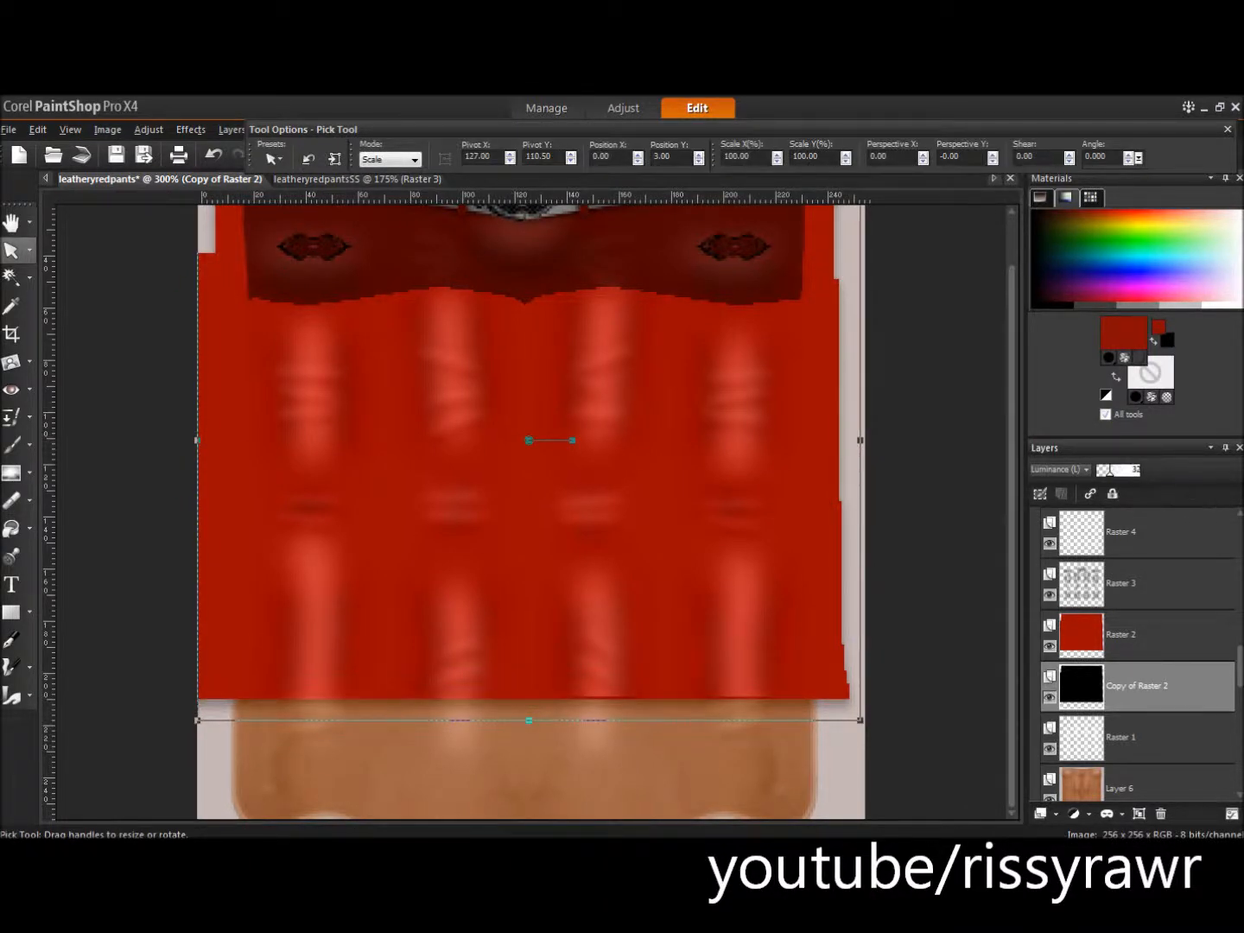
# - Add a new raster layer directly above the Raster 2 layer
pyautogui.click(1137, 634)
pyautogui.press('Return')
pyautogui.click(1055, 813)
pyautogui.click(1105, 686)
pyautogui.press('Return')
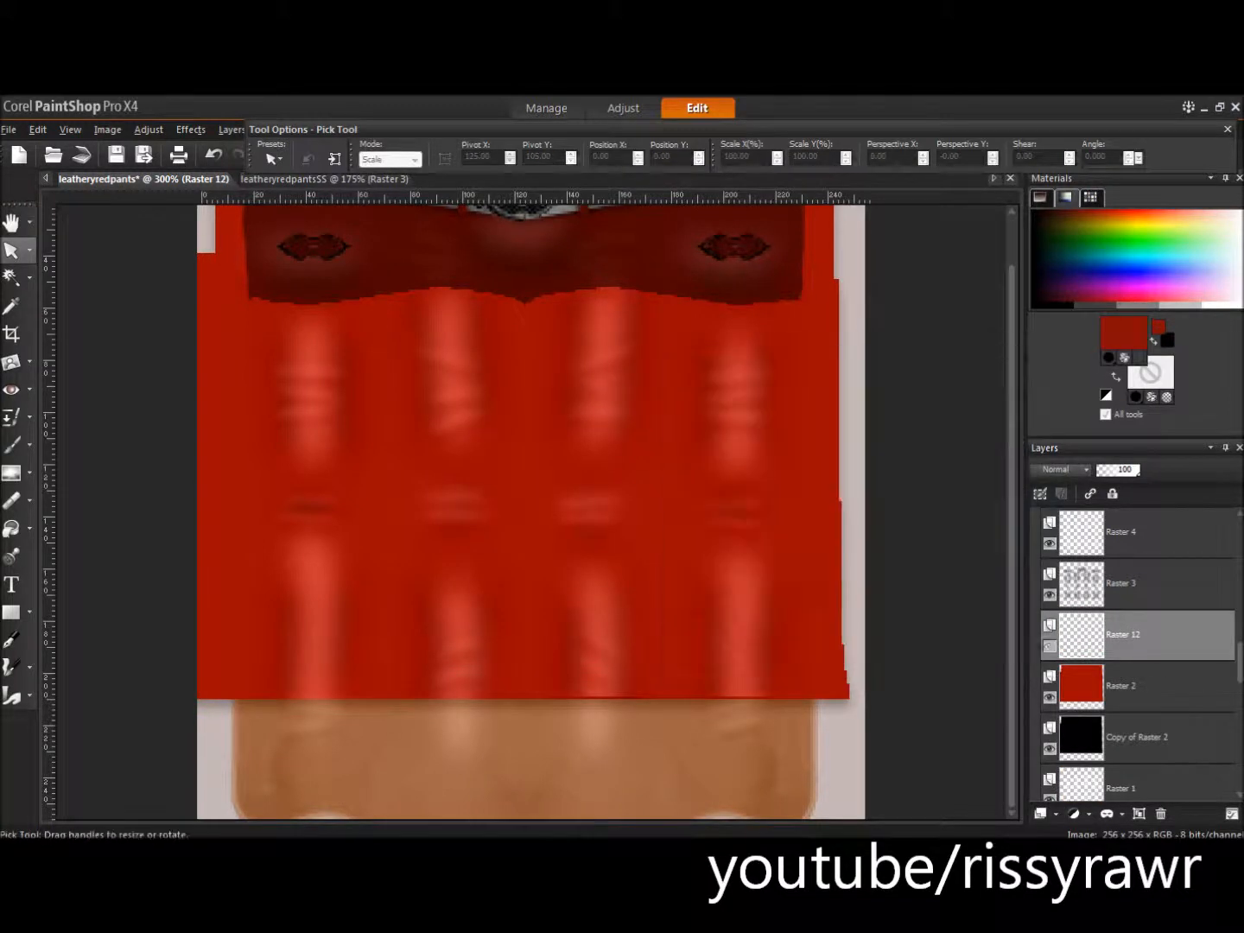
# - Draw a white Pen line of width 2.00 across the hem and set its layer opacity to 97
pyautogui.click(1222, 304)
pyautogui.click(12, 639)
pyautogui.moveTo(199, 700); pyautogui.dragTo(851, 702)
pyautogui.click(848, 698)
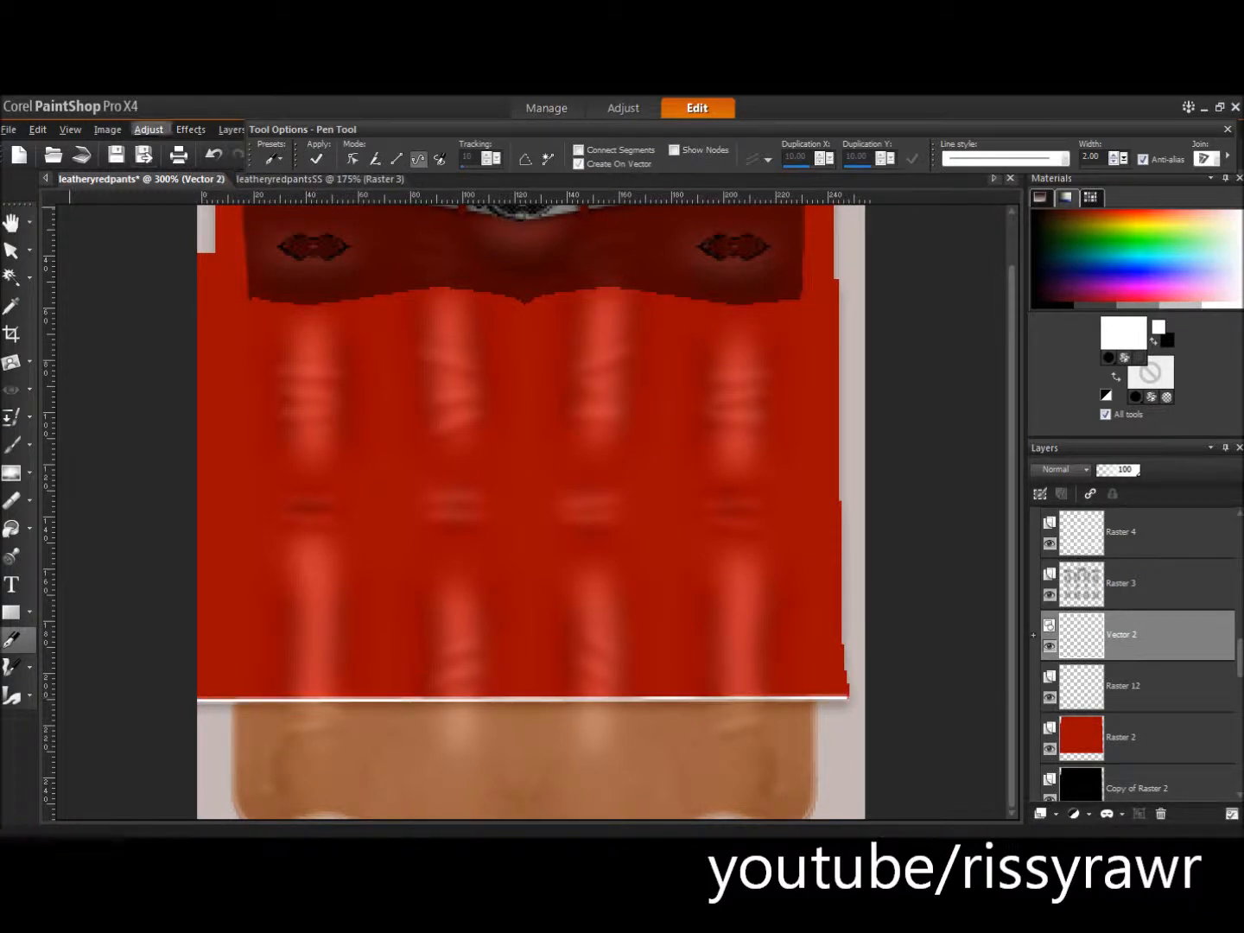
pyautogui.moveTo(1123, 471)
pyautogui.mouseDown()
pyautogui.moveTo(1112, 472)
pyautogui.moveTo(1137, 471)
pyautogui.mouseUp()
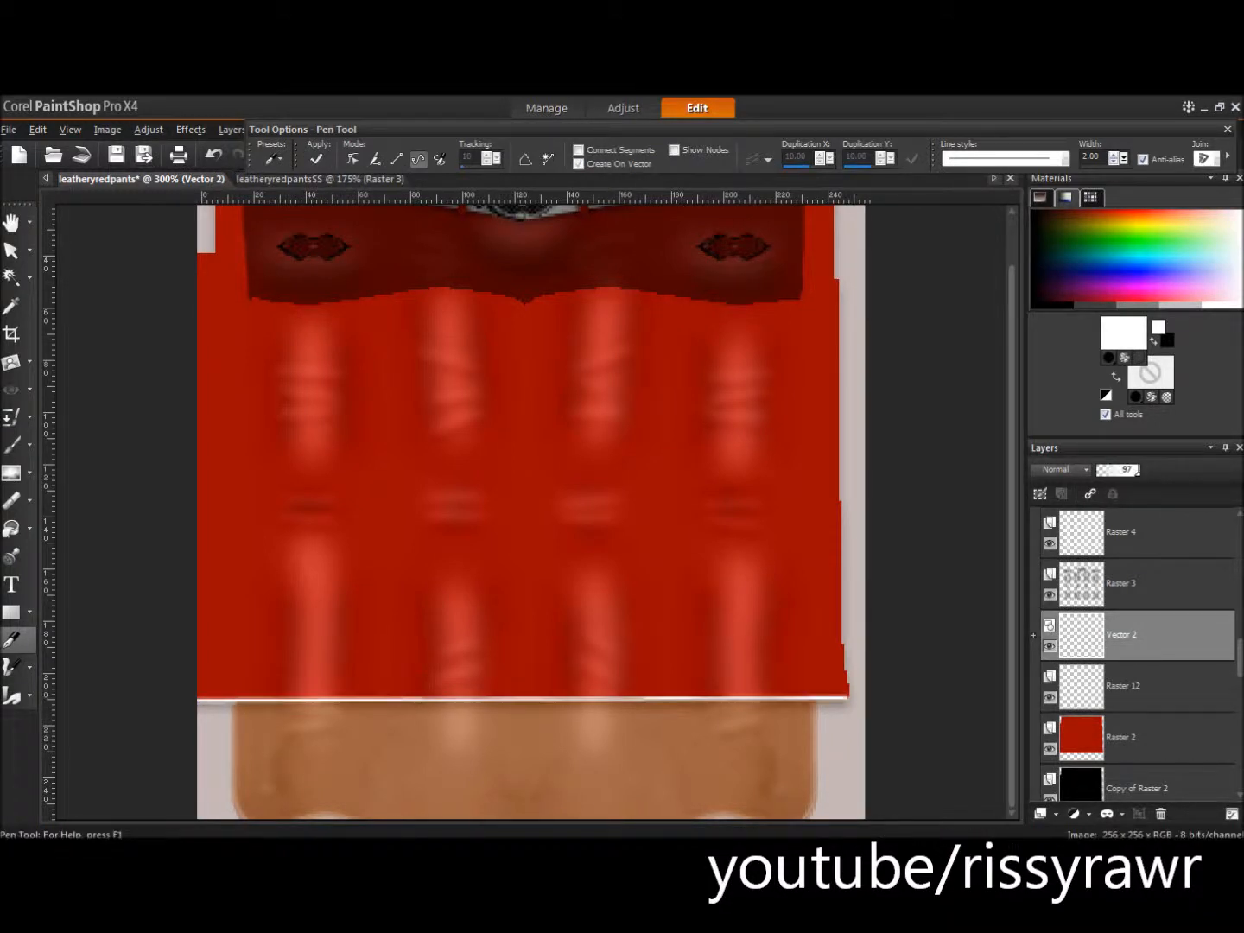
# - Apply a Gaussian Blur to the white hem line and set its layer's blend mode to Luminance (L)
pyautogui.click(149, 130)
pyautogui.moveTo(181, 386)
pyautogui.click(444, 453)
pyautogui.press('Return')
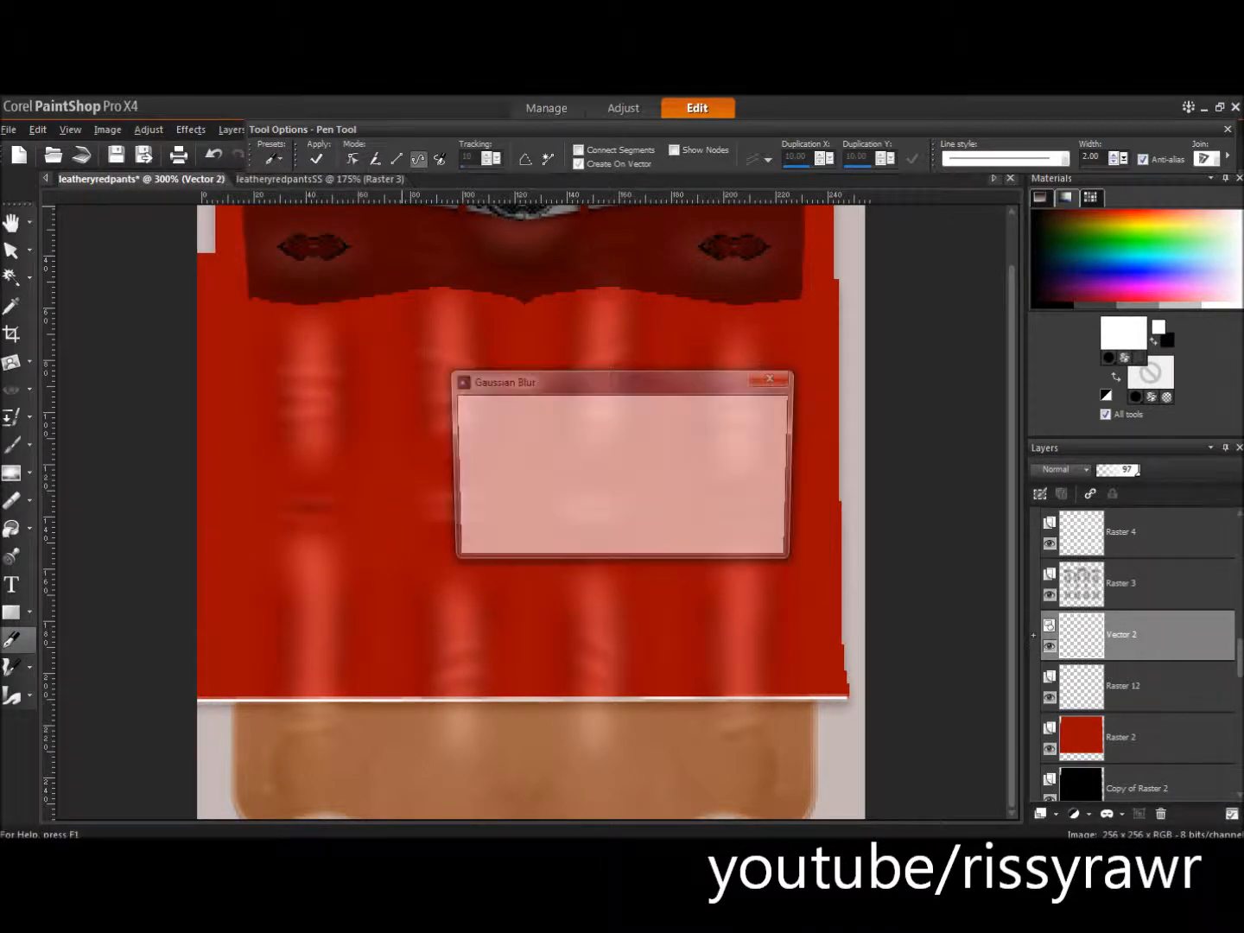
pyautogui.press('Return')
pyautogui.click(1059, 469)
pyautogui.click(1138, 636)
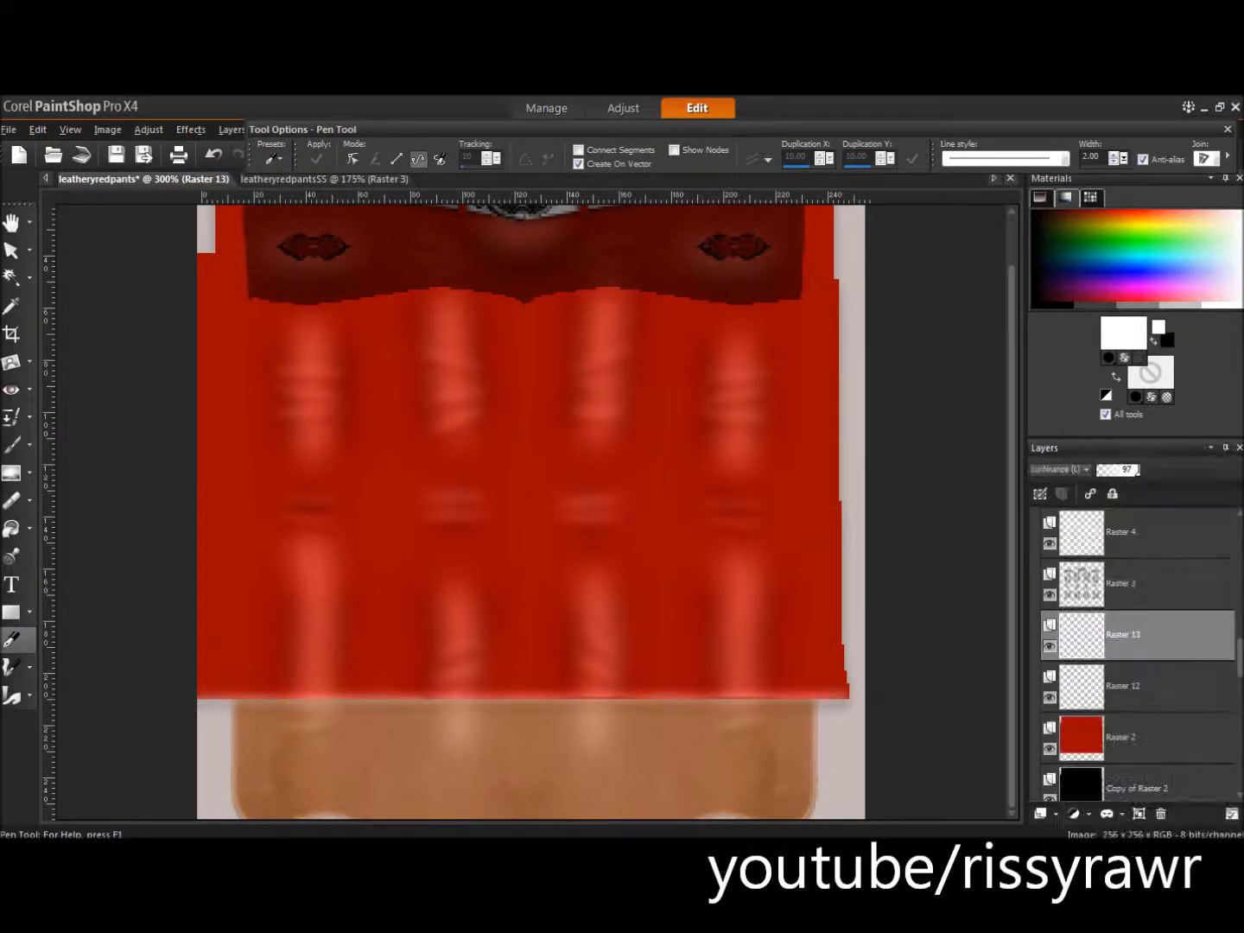
# - Hide the Public layer that darkens the waist area and make Raster 10 the active layer
pyautogui.scroll(5, 1136, 652)
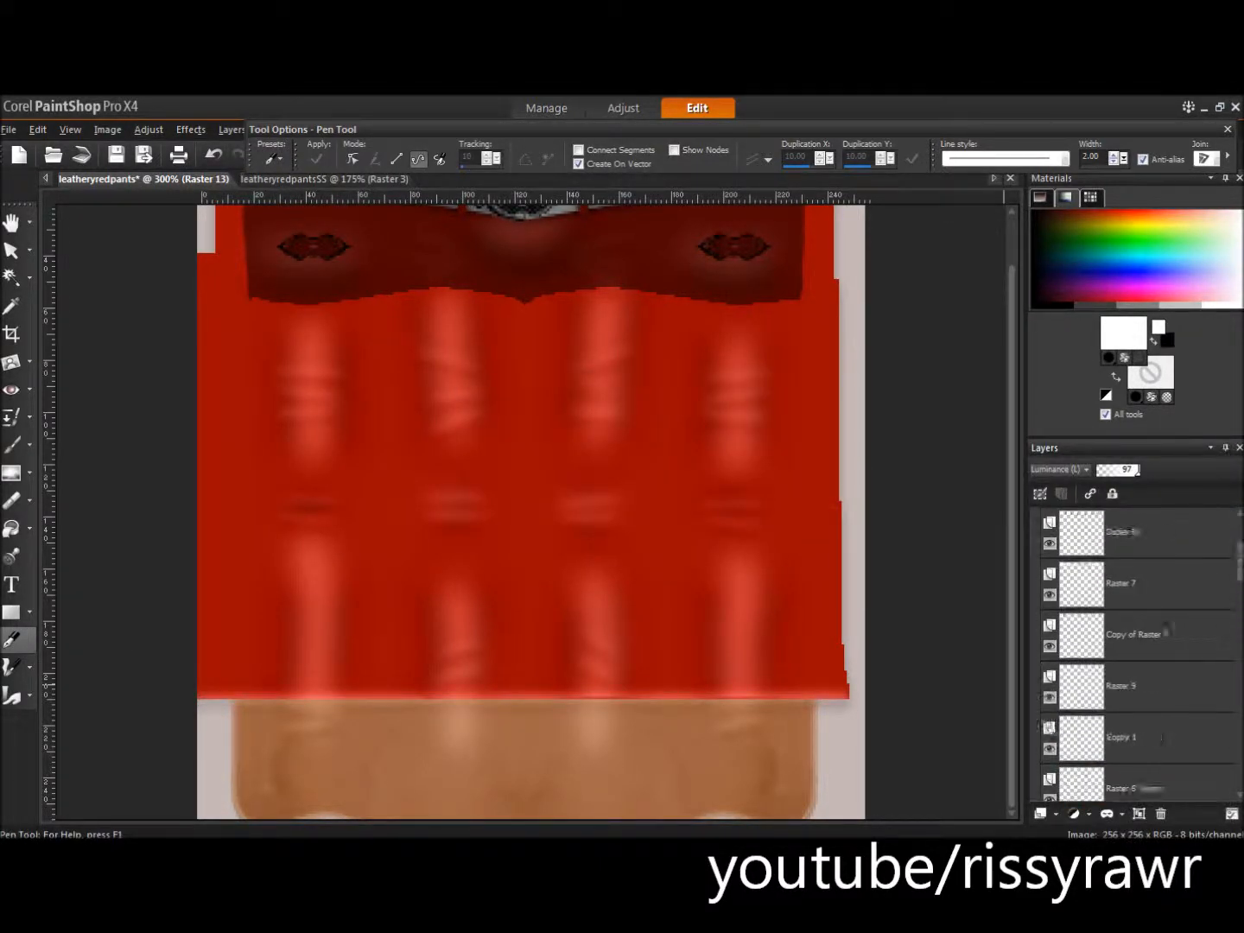
pyautogui.click(1050, 544)
pyautogui.moveTo(1011, 508)
pyautogui.mouseDown()
pyautogui.moveTo(1011, 479)
pyautogui.moveTo(1011, 510)
pyautogui.mouseUp()
pyautogui.click(1123, 686)
# - Erase the leftover creases below the hem on the Copy of Vector 1 and Raster 6 layers
pyautogui.scroll(-5, 1123, 686)
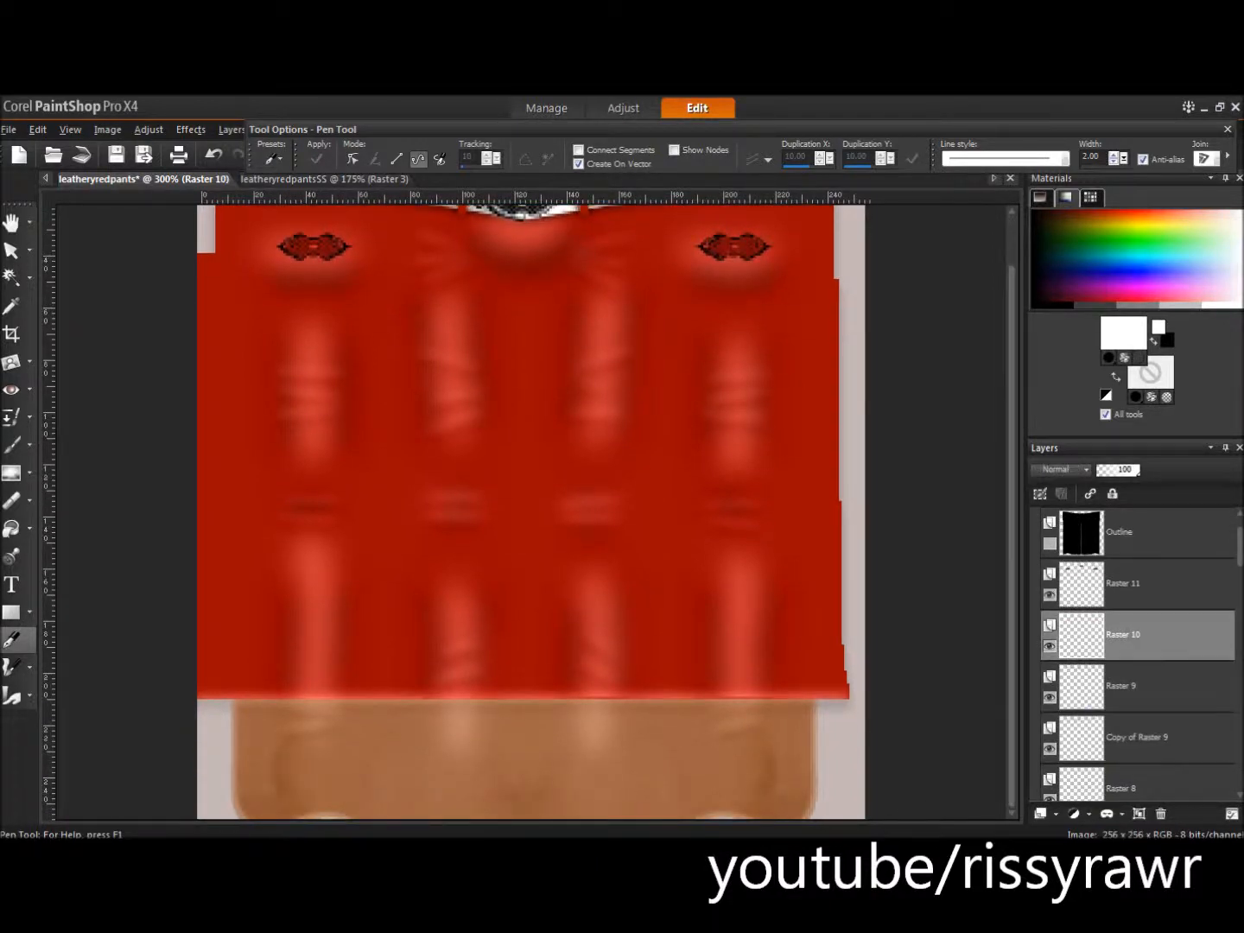
pyautogui.click(1137, 634)
pyautogui.click(12, 501)
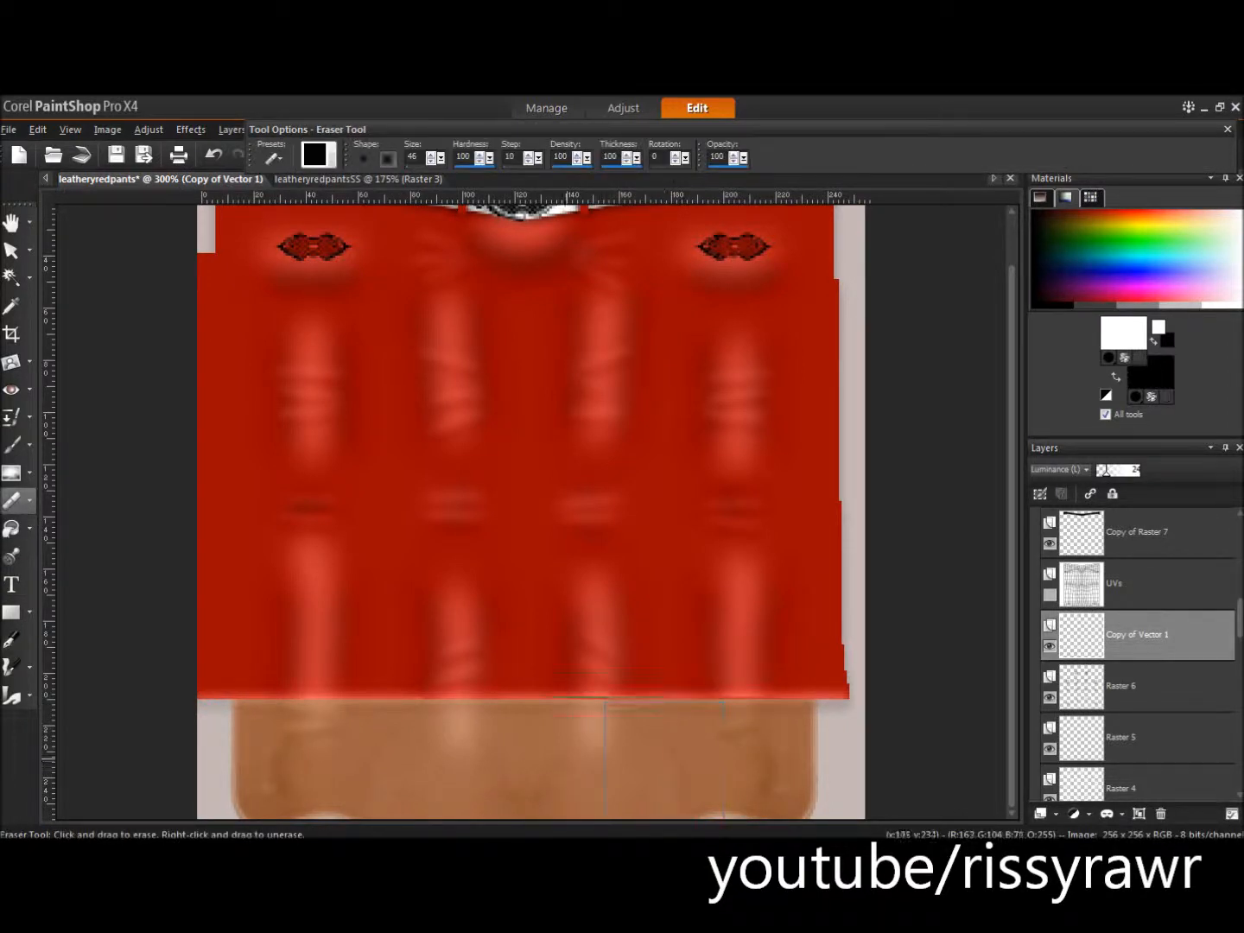
pyautogui.click(1123, 686)
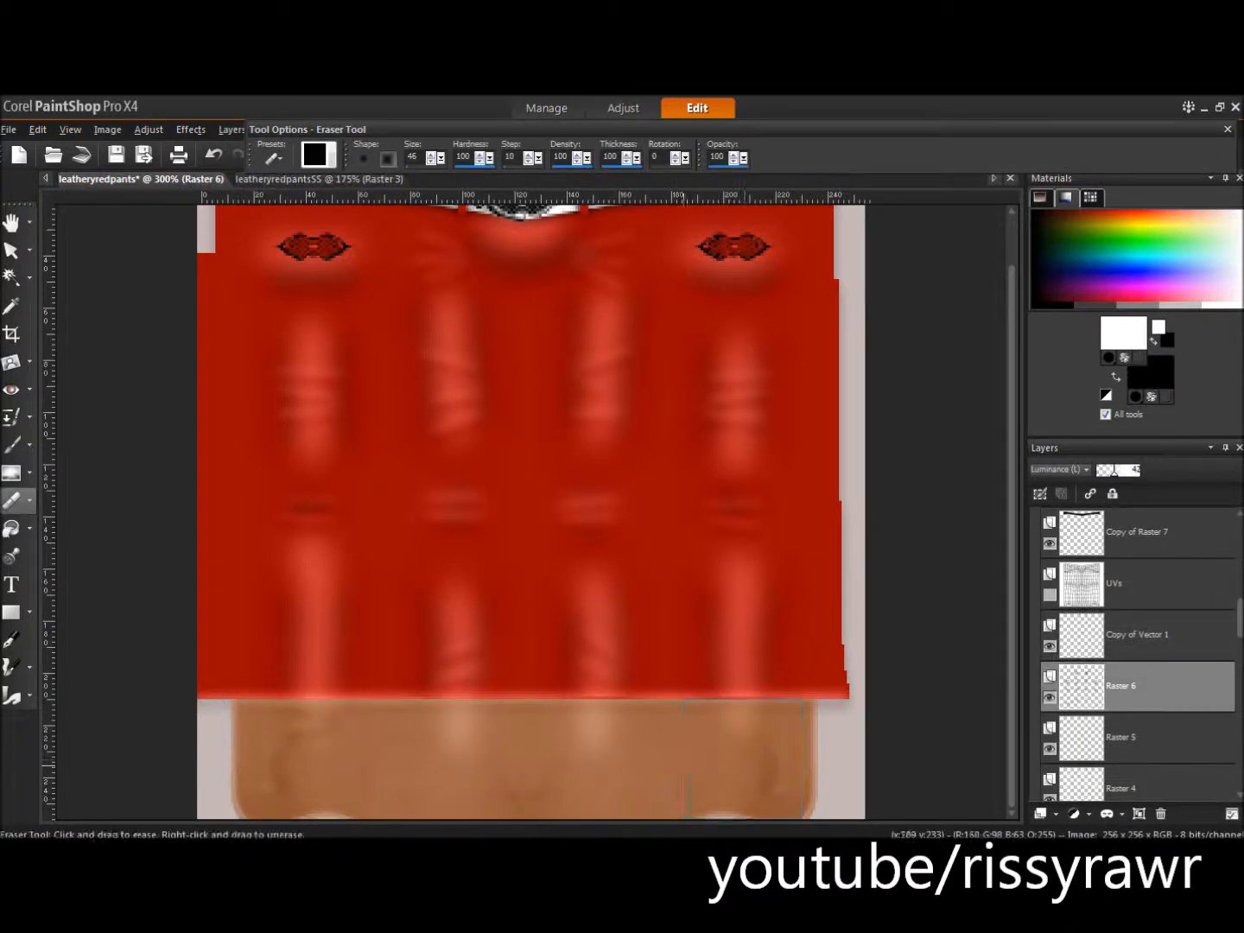
pyautogui.moveTo(1011, 588)
pyautogui.mouseDown()
pyautogui.moveTo(1010, 540)
pyautogui.moveTo(1010, 589)
pyautogui.mouseUp()
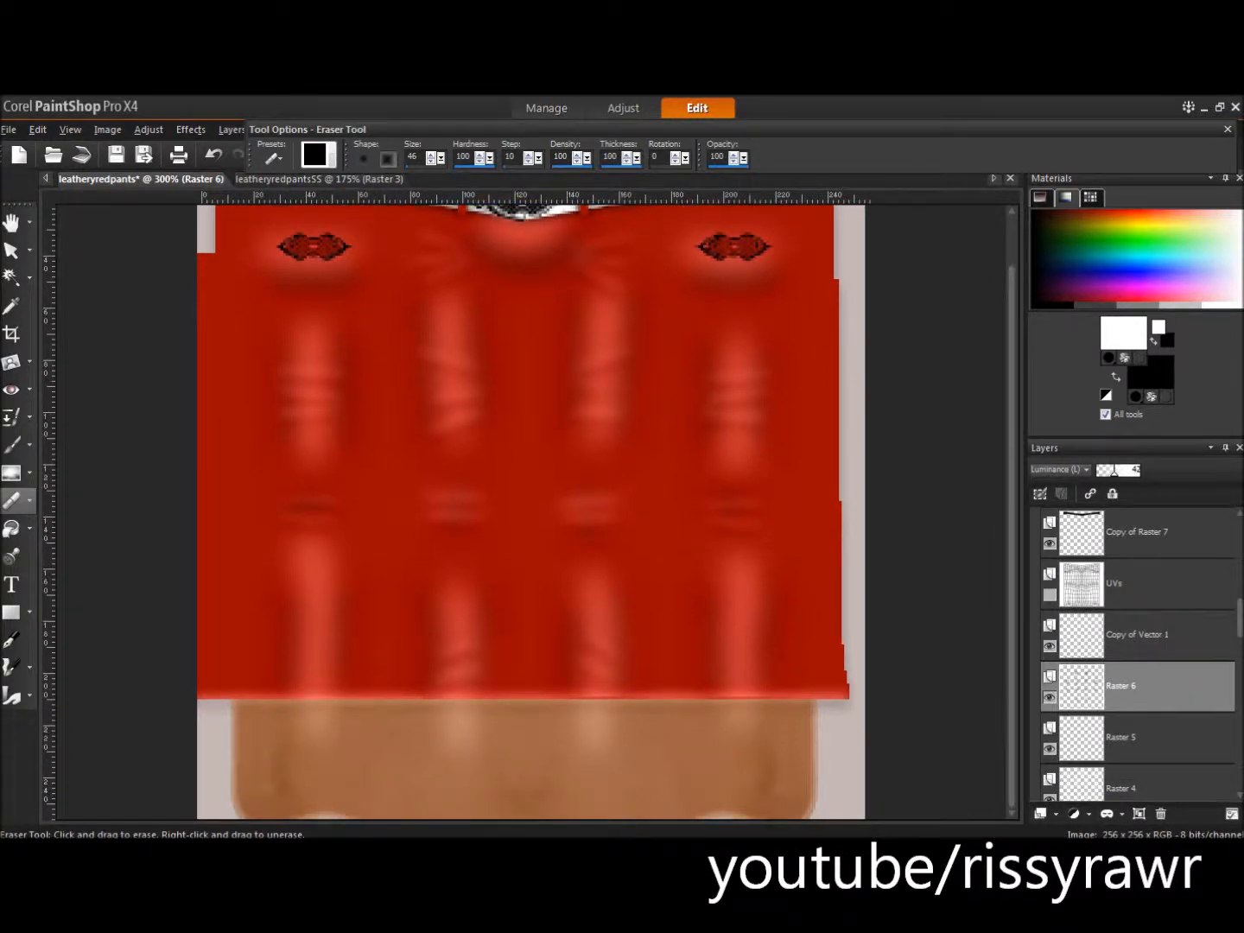
pyautogui.scroll(-2, 1132, 639)
pyautogui.click(1081, 685)
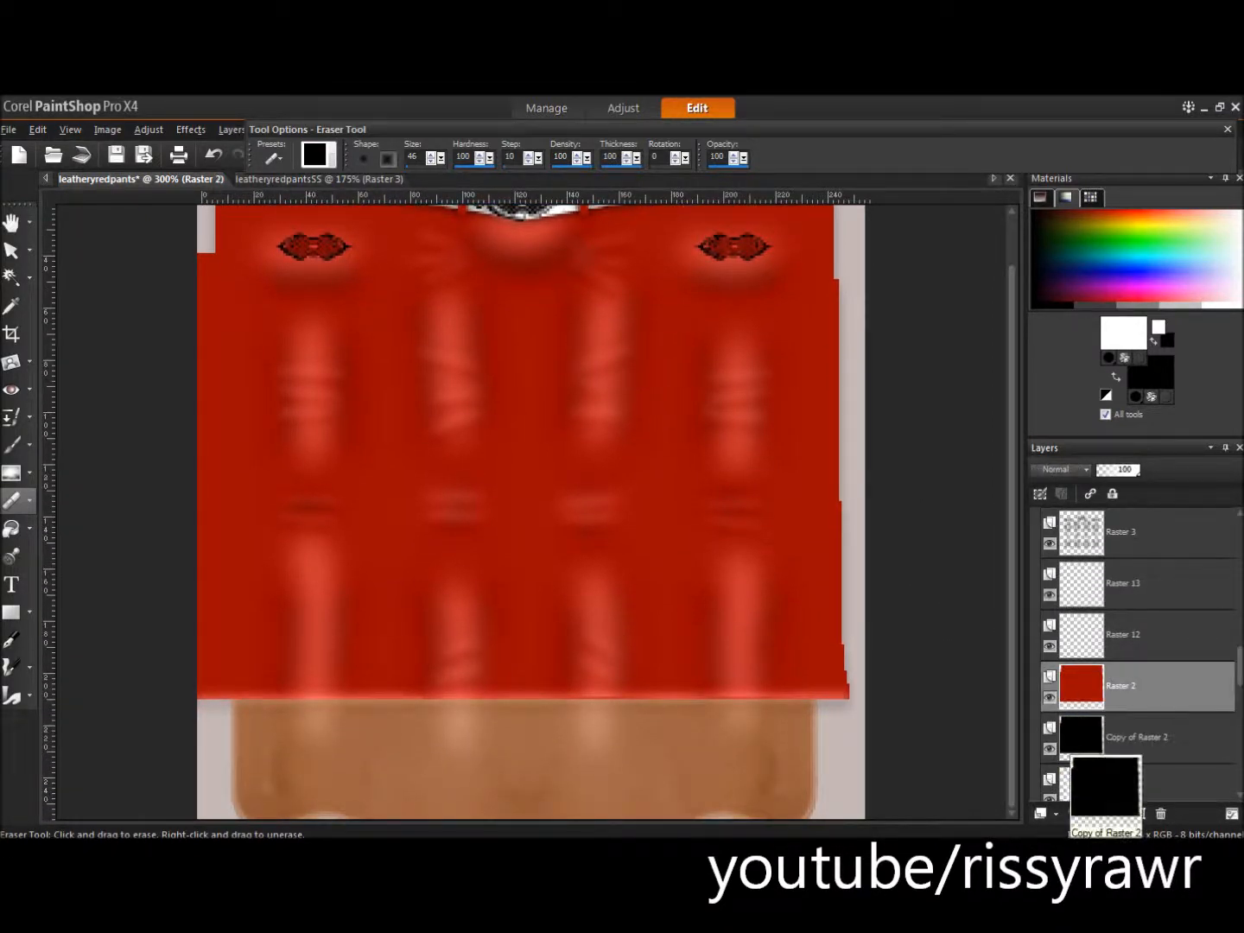
pyautogui.rightClick(1123, 736)
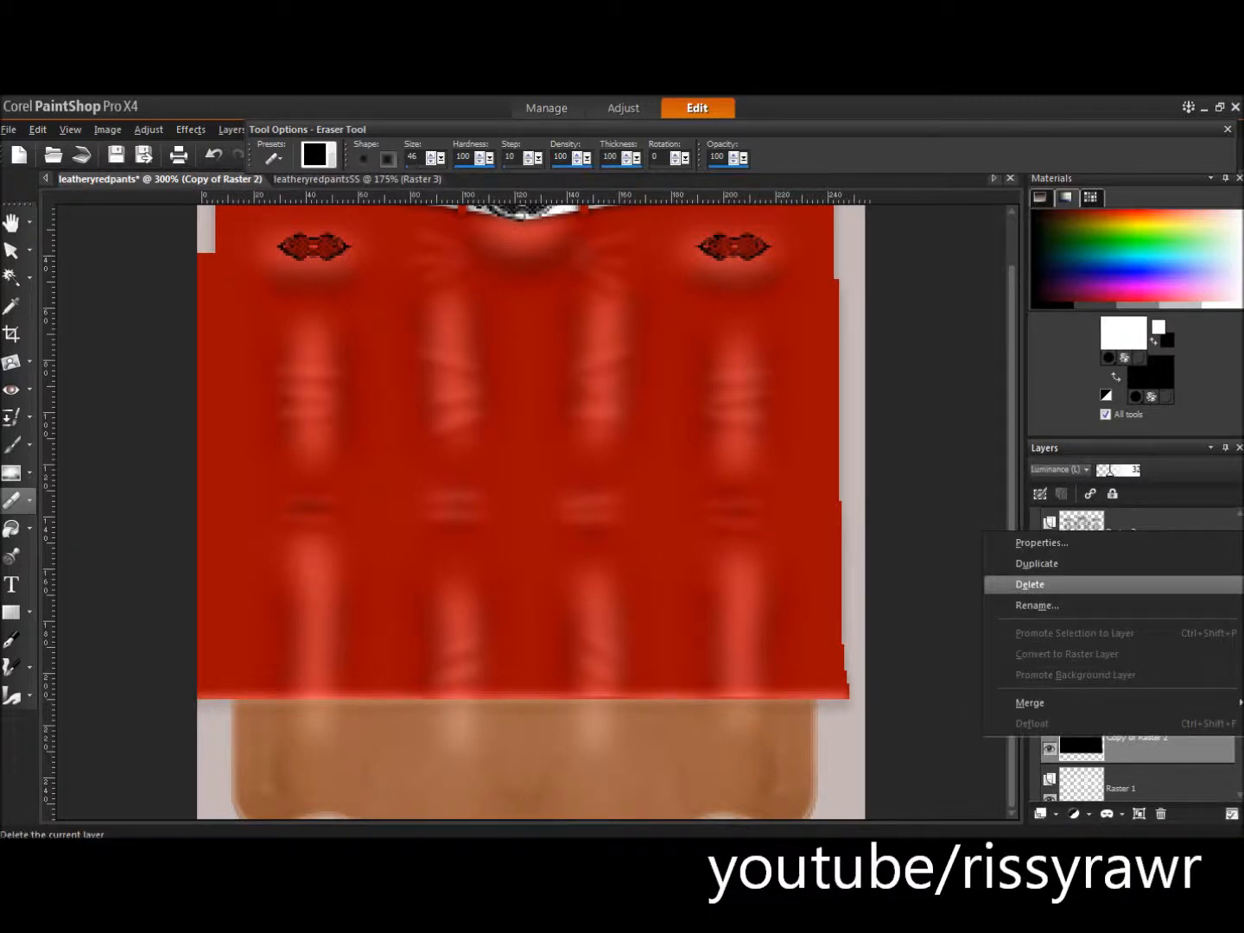
pyautogui.click(1030, 584)
pyautogui.click(663, 506)
# - Save the texture as a merged image under the file name leatheryredcapris
pyautogui.click(9, 128)
pyautogui.click(26, 261)
pyautogui.press('BackSpace')
pyautogui.press('BackSpace')
pyautogui.press('BackSpace')
pyautogui.press('BackSpace')
pyautogui.press('BackSpace')
pyautogui.write('c')
pyautogui.press('Return')
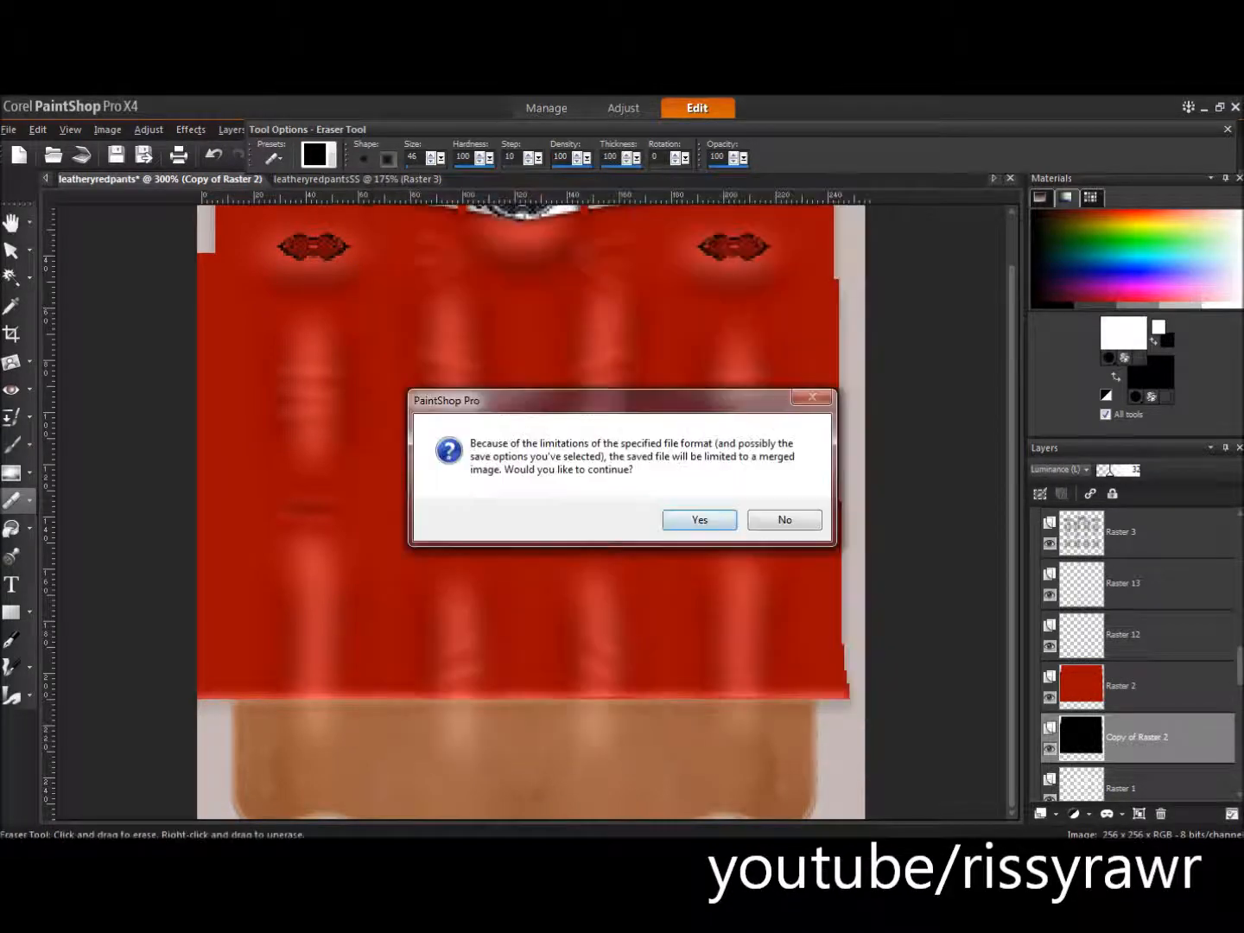
pyautogui.press('Return')
# - Delete the hem effect layers Copy of Raster 2, Raster 12 and Raster 13
pyautogui.press('Delete')
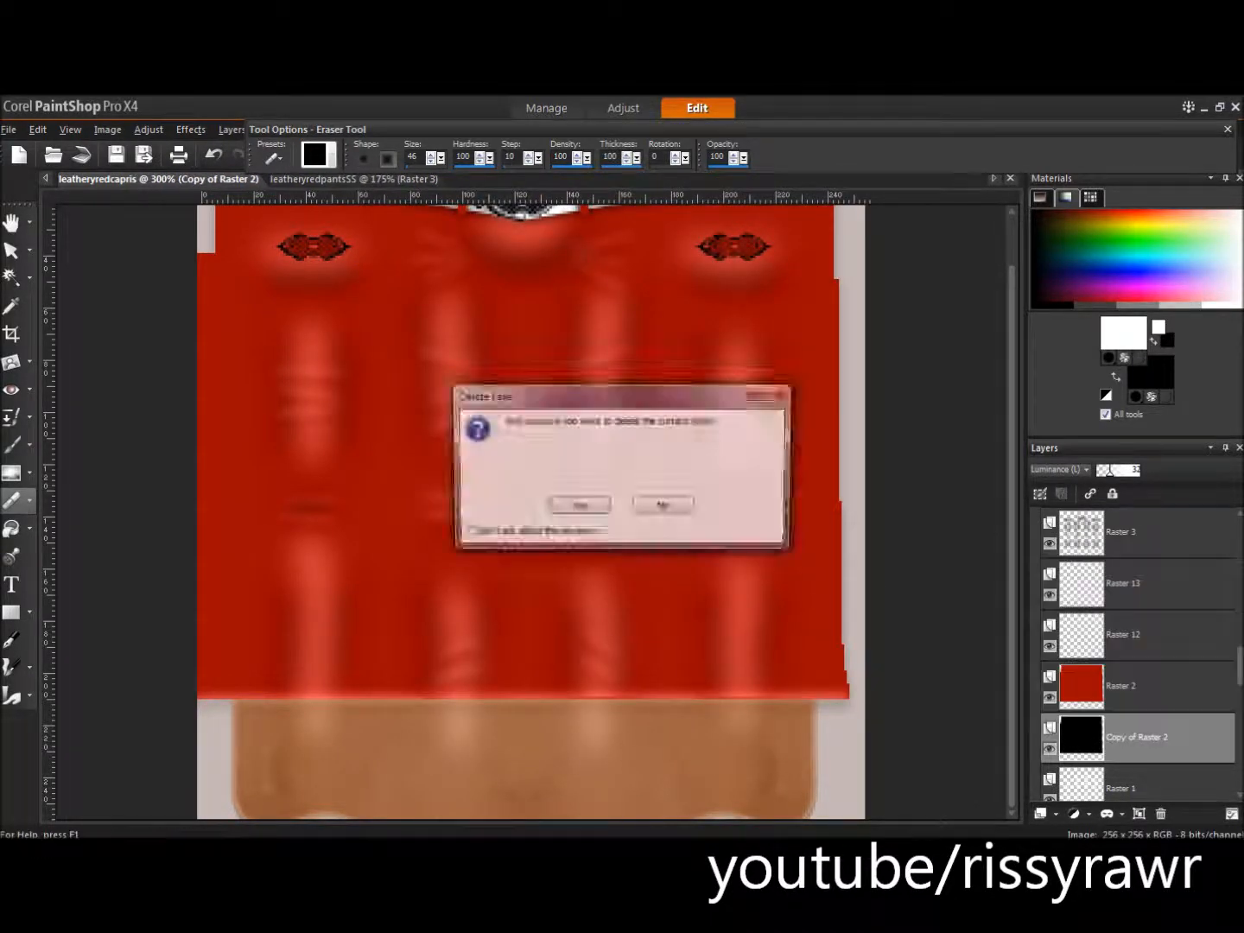
pyautogui.press('Return')
pyautogui.click(1049, 646)
pyautogui.press('Delete')
pyautogui.press('Return')
pyautogui.click(1049, 595)
pyautogui.click(1049, 594)
pyautogui.click(1123, 583)
pyautogui.press('Delete')
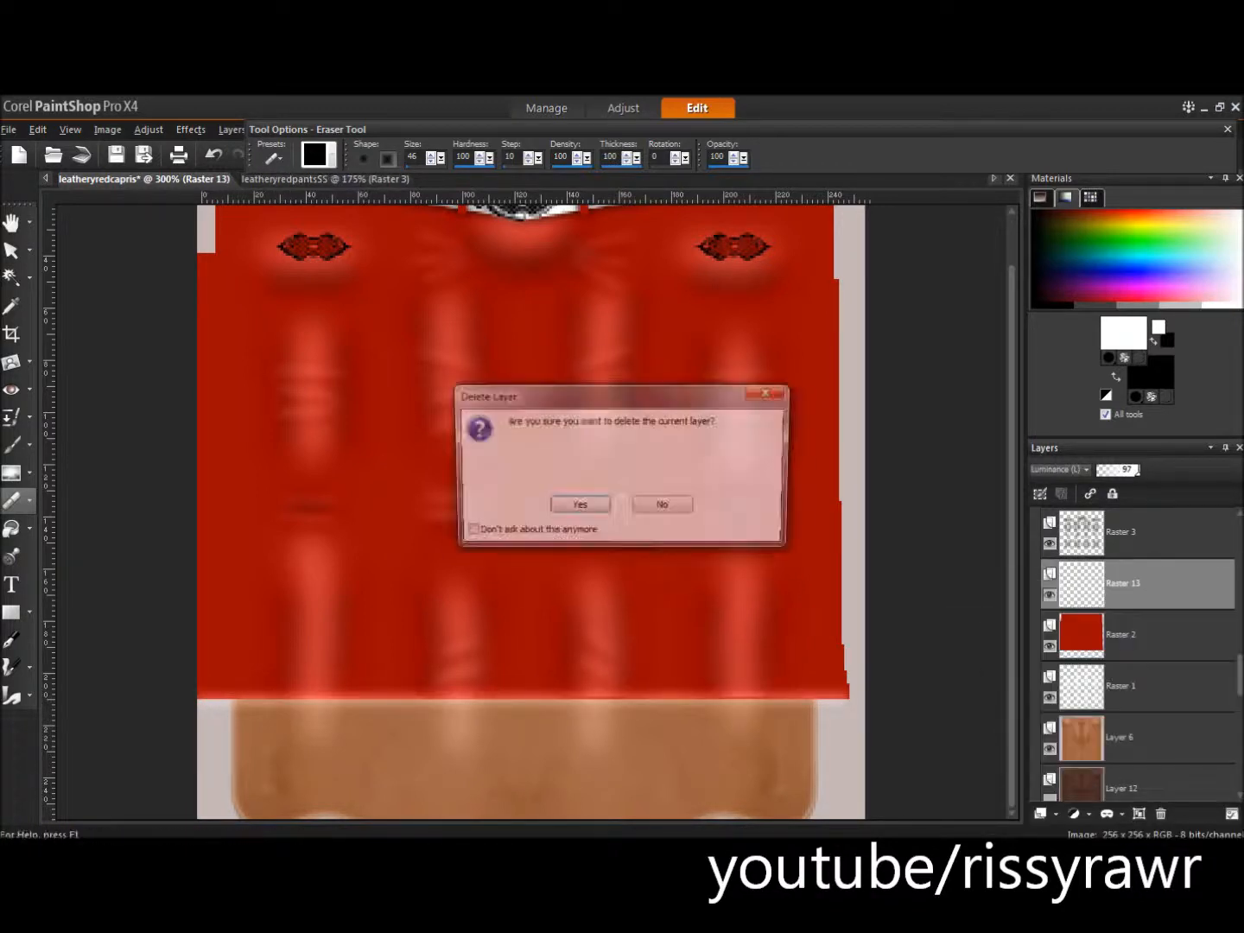
pyautogui.press('Return')
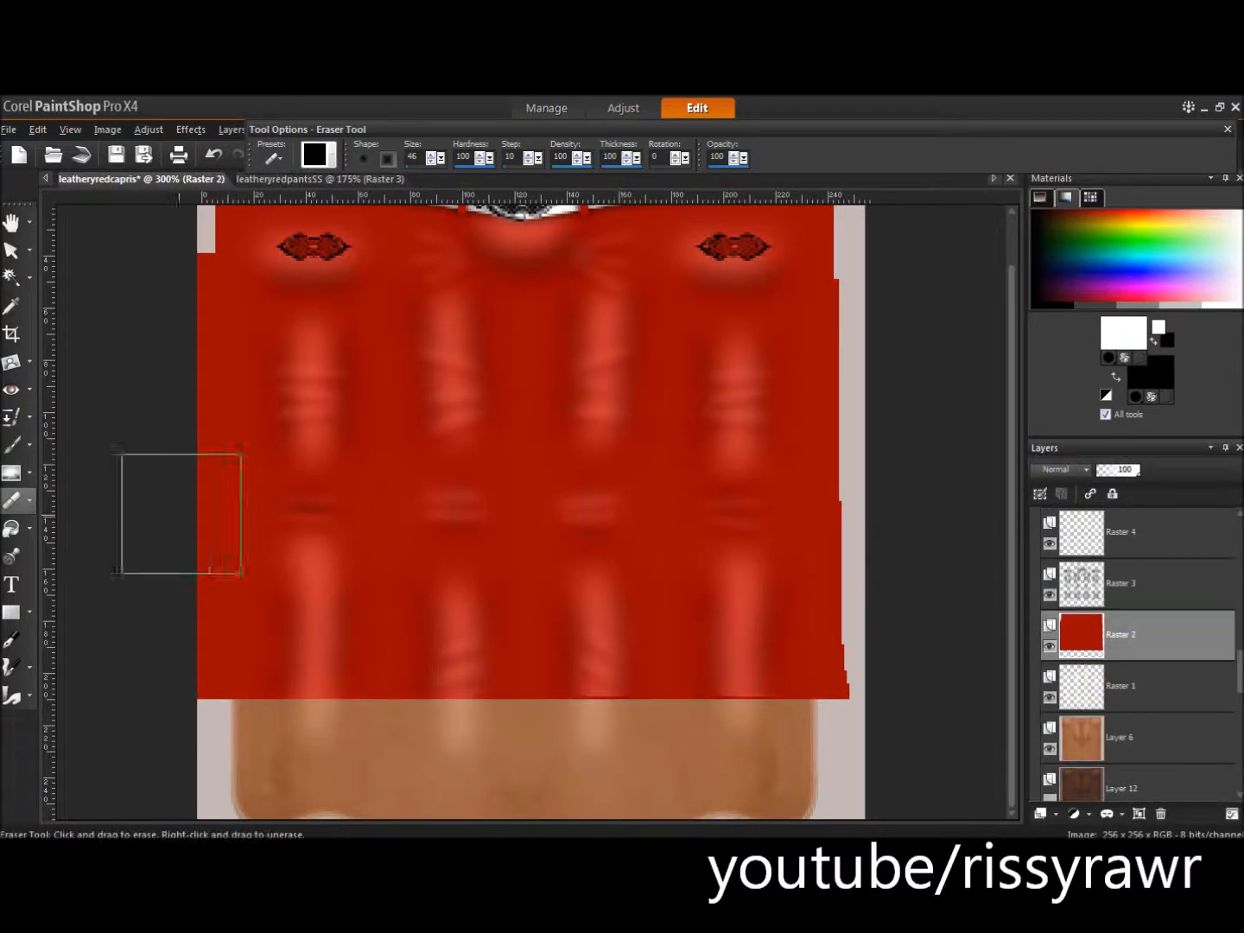
# - Erase the pant legs from the knees down on the Raster 2 layer with a size 83 eraser
pyautogui.moveTo(314, 640)
pyautogui.mouseDown()
pyautogui.moveTo(302, 619)
pyautogui.moveTo(315, 606)
pyautogui.mouseUp()
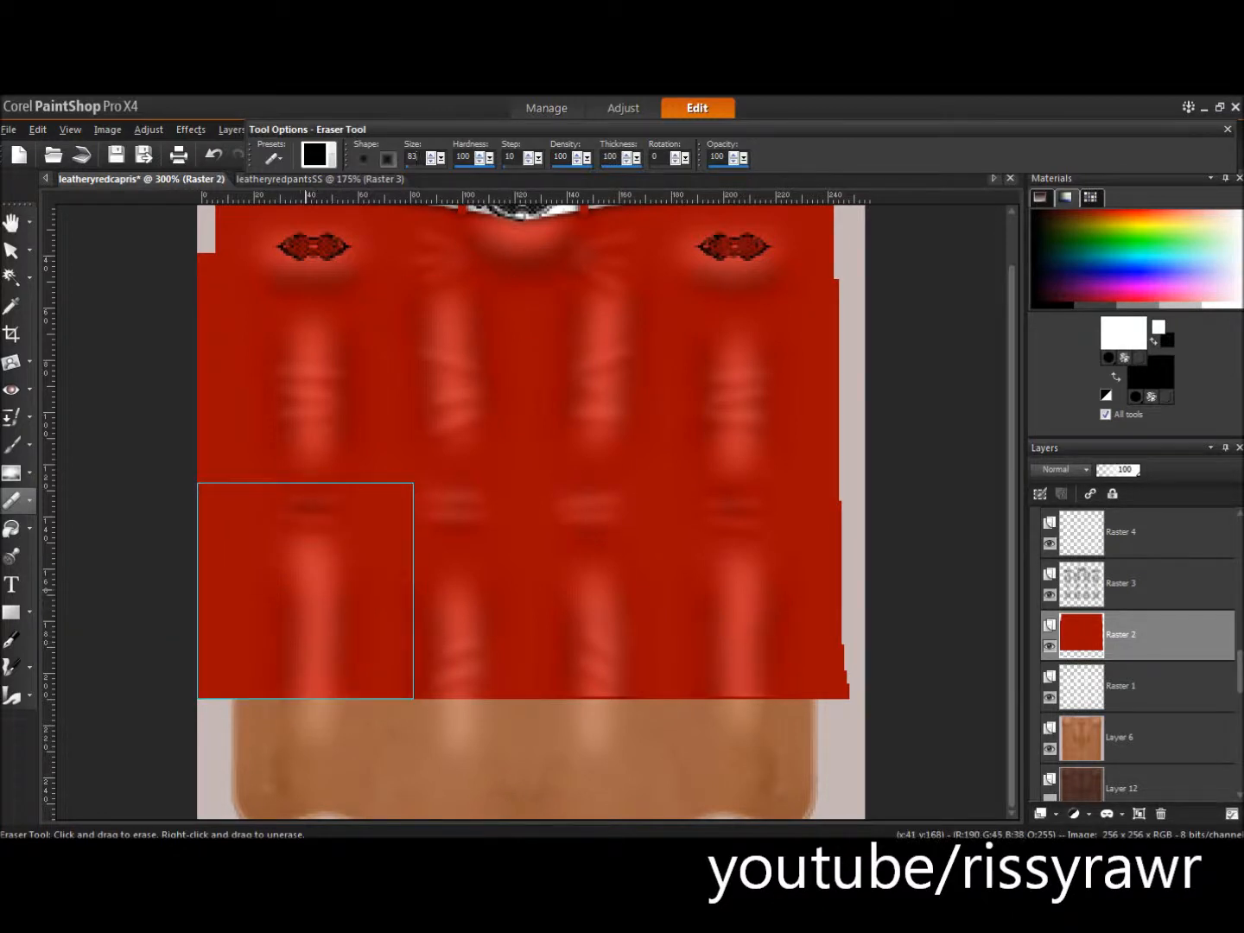
pyautogui.click(305, 590)
pyautogui.click(492, 588)
pyautogui.click(37, 129)
pyautogui.click(54, 147)
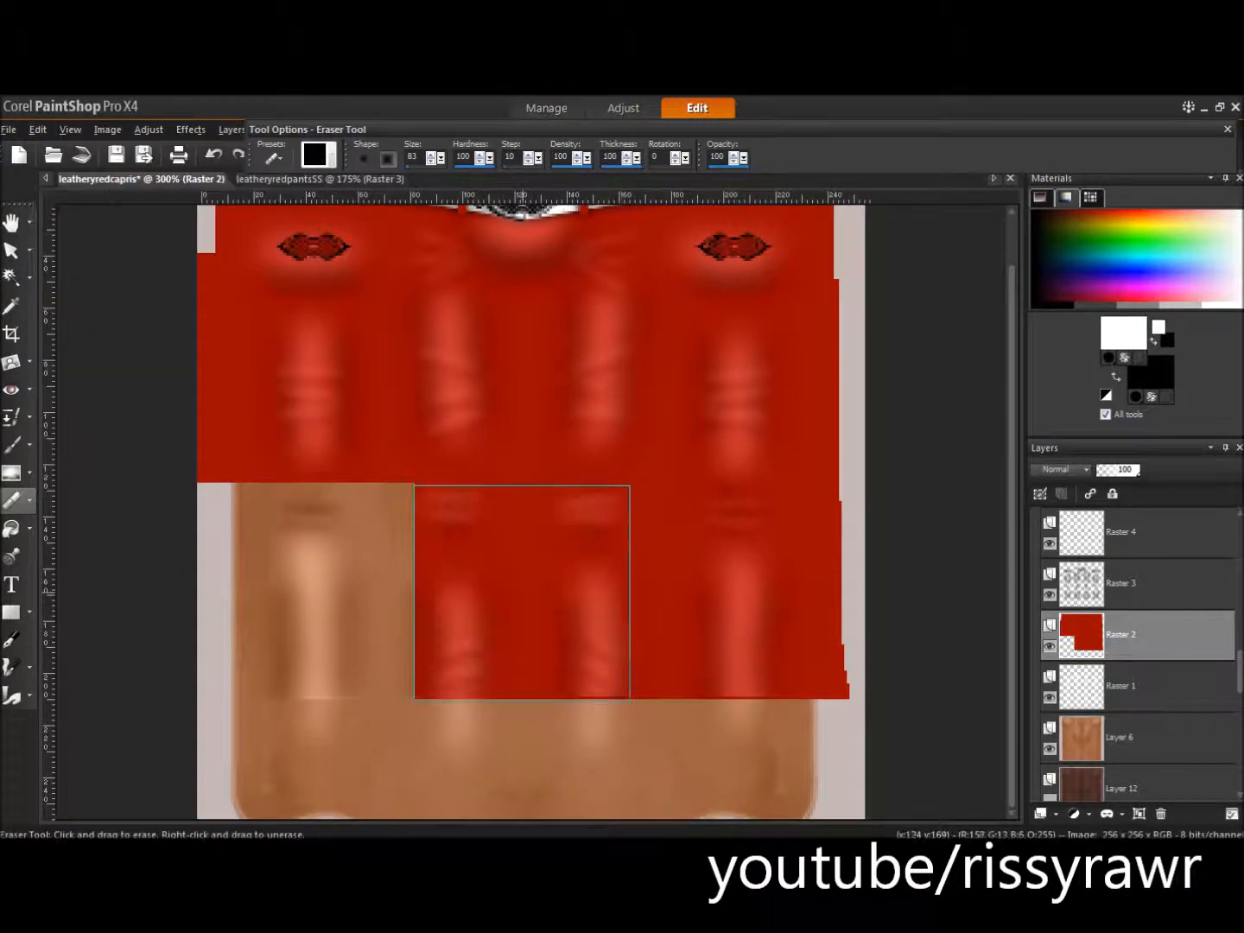
pyautogui.click(522, 592)
pyautogui.click(735, 590)
# - Erase the shading below the knee-level hem on the Raster 3 and Raster 4 layers
pyautogui.click(1120, 583)
pyautogui.moveTo(270, 593)
pyautogui.mouseDown()
pyautogui.moveTo(381, 591)
pyautogui.moveTo(521, 625)
pyautogui.moveTo(732, 601)
pyautogui.mouseUp()
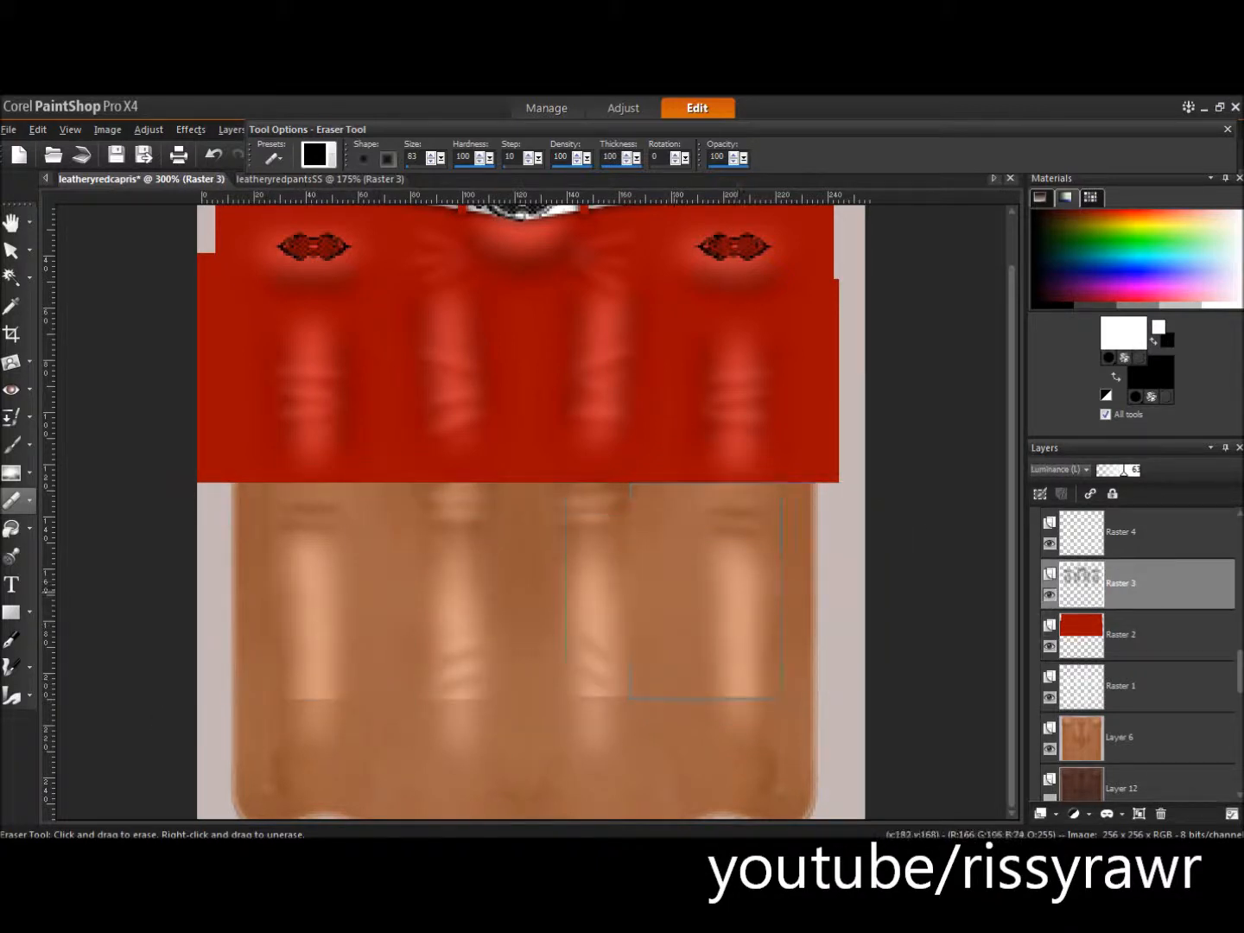
pyautogui.click(1120, 532)
pyautogui.moveTo(202, 718)
pyautogui.mouseDown()
pyautogui.moveTo(601, 663)
pyautogui.moveTo(311, 635)
pyautogui.moveTo(308, 595)
pyautogui.mouseUp()
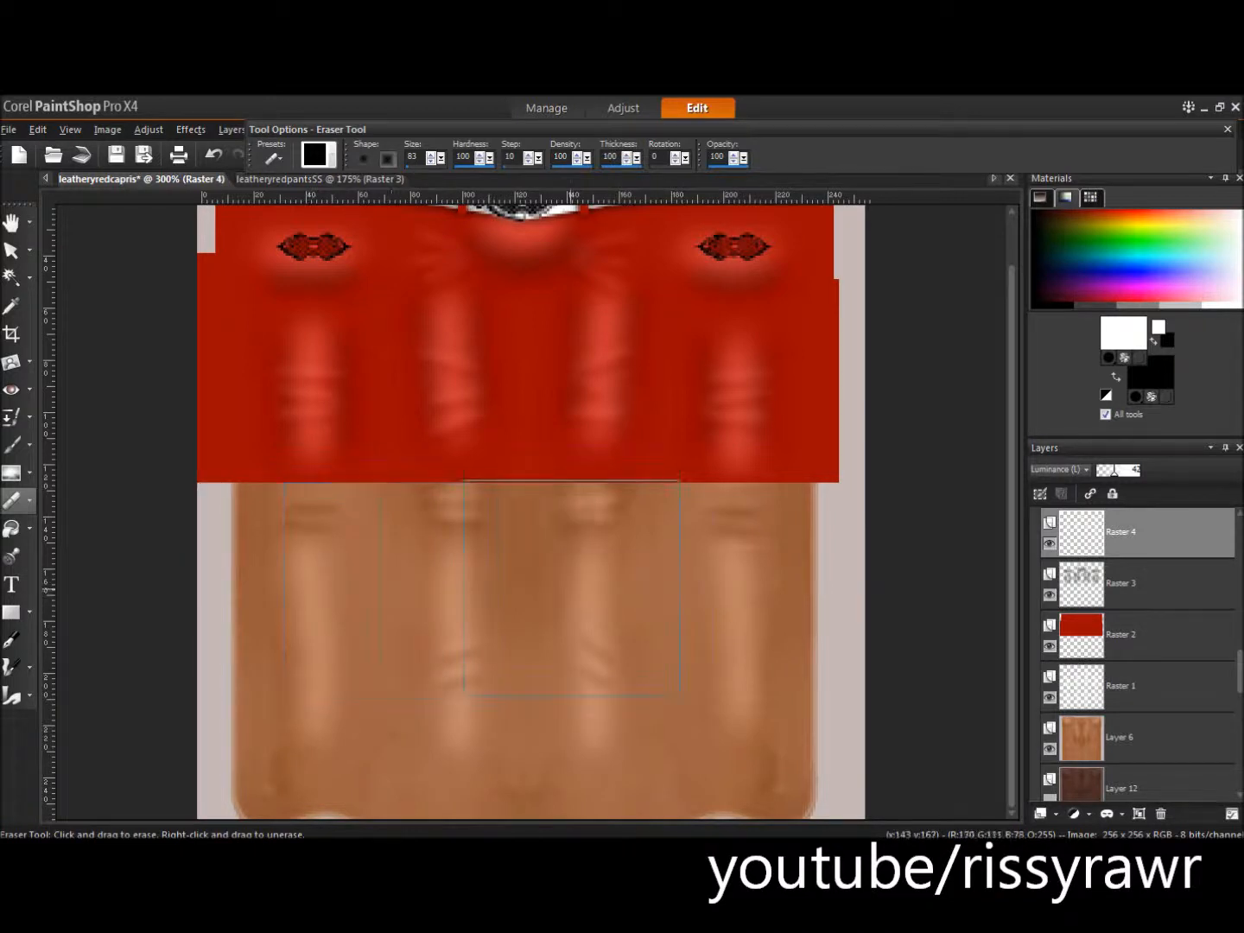
# - Erase the remaining creases below the knee-level hem on the Raster 5, Raster 6 and Copy of Vector 1 layers
pyautogui.scroll(3, 1132, 648)
pyautogui.click(1121, 634)
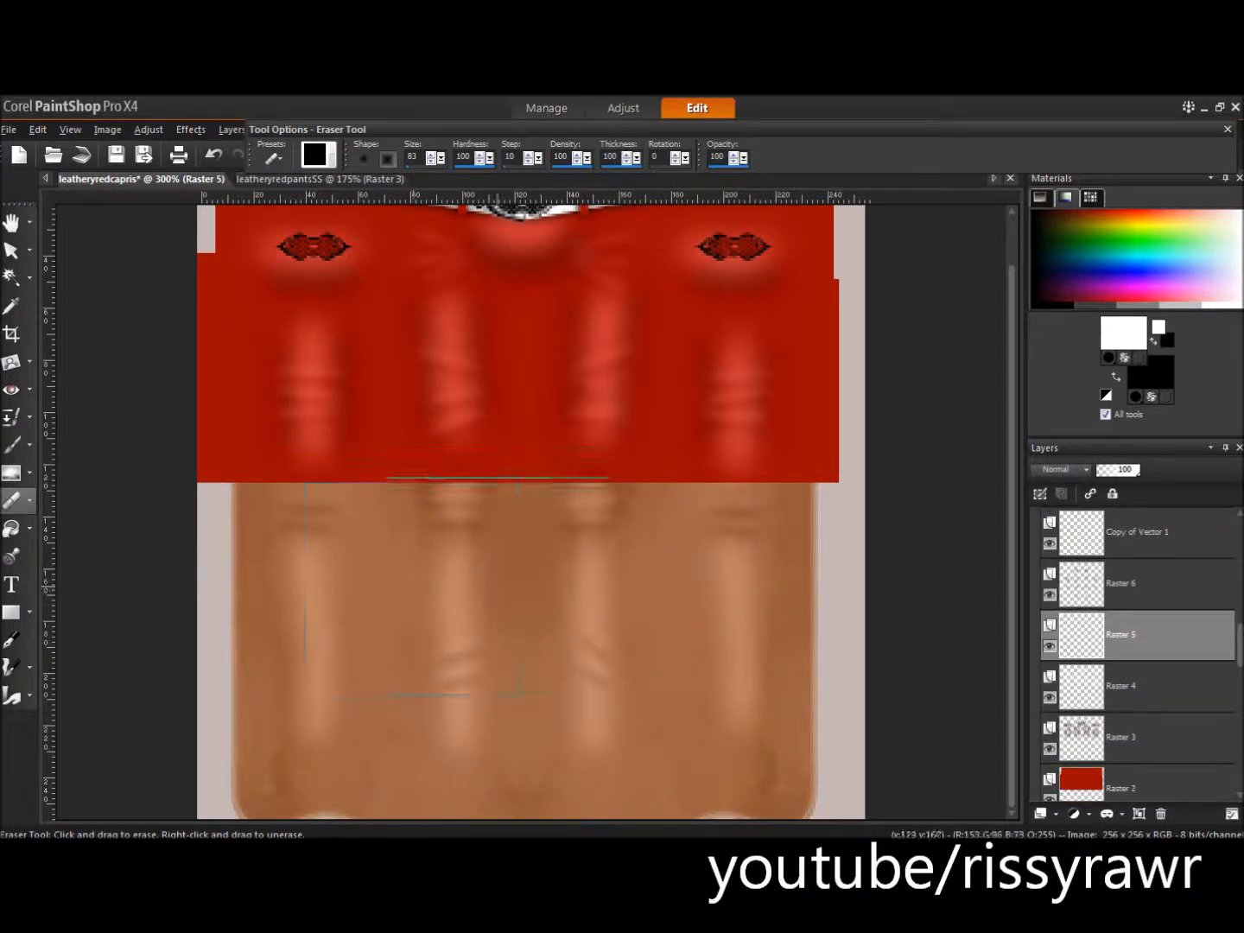
pyautogui.click(1121, 583)
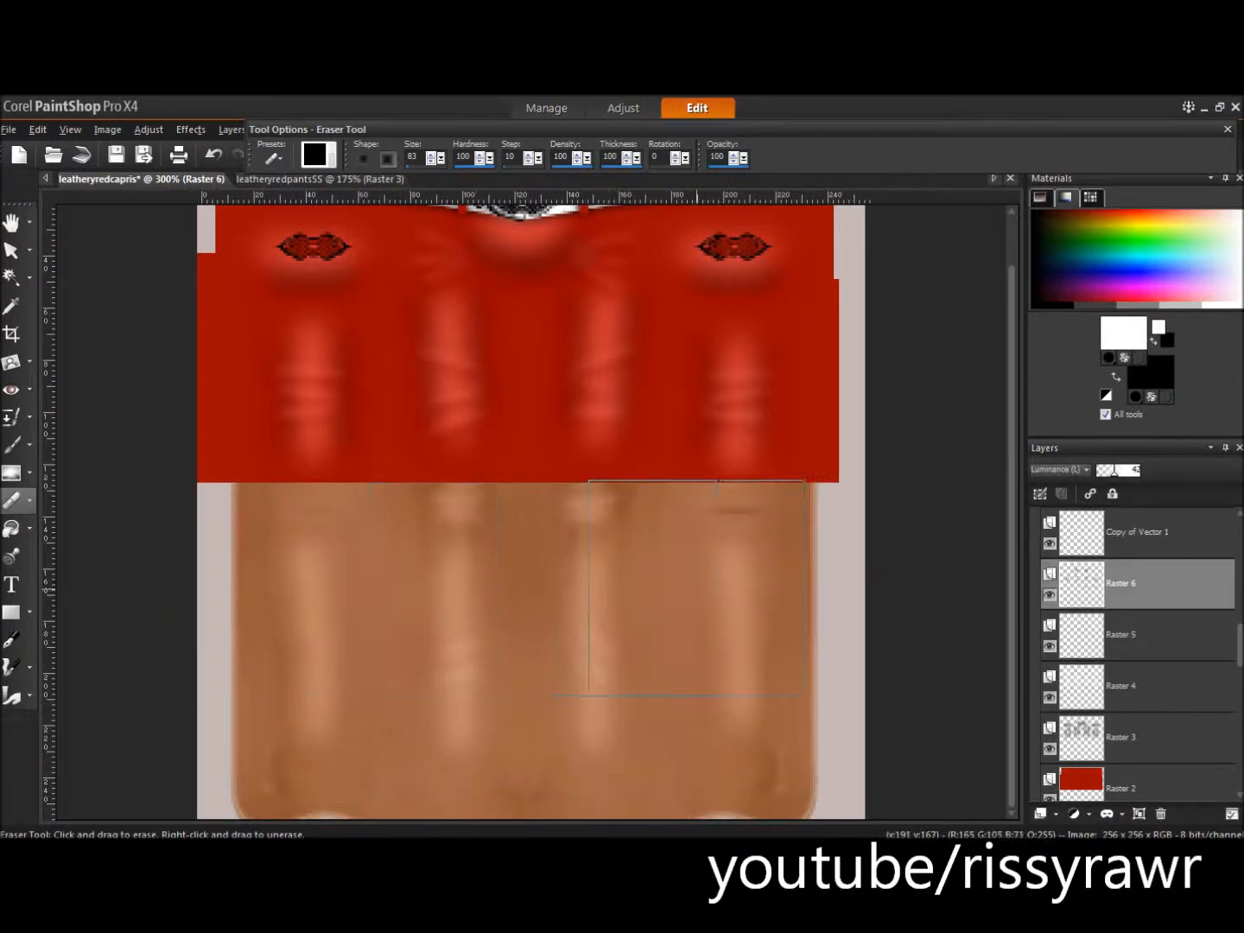
pyautogui.click(1120, 531)
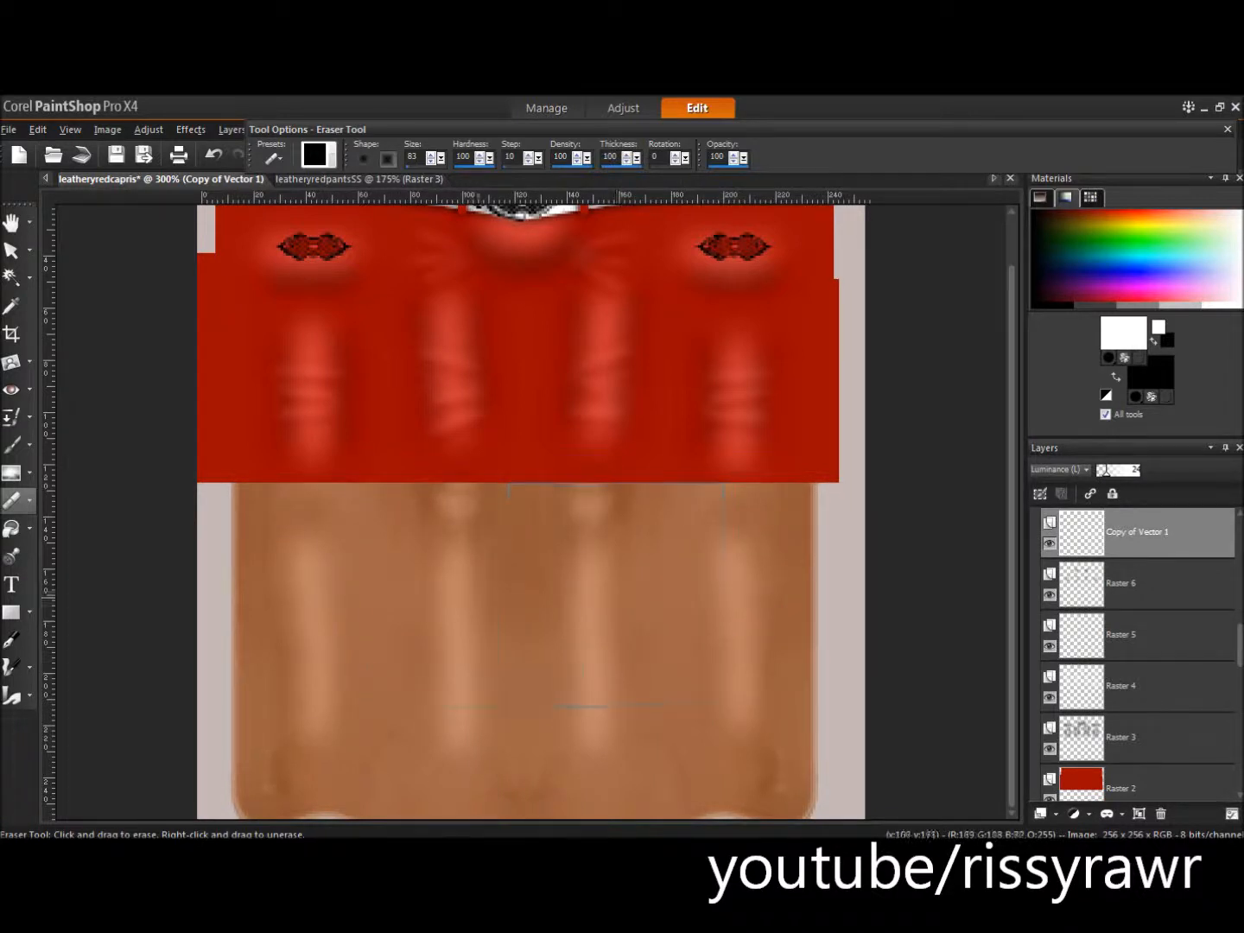
# - Duplicate the shortened Raster 2 layer and place the copy beneath the original
pyautogui.scroll(-2, 1136, 685)
pyautogui.click(1136, 685)
pyautogui.rightClick(1136, 690)
pyautogui.click(1036, 516)
pyautogui.moveTo(1136, 686); pyautogui.dragTo(1136, 762)
# - Darken the Copy of Raster 2 layer to solid black with a brightness and contrast adjustment, and apply a Gaussian Blur to it
pyautogui.click(148, 128)
pyautogui.moveTo(233, 289)
pyautogui.click(424, 289)
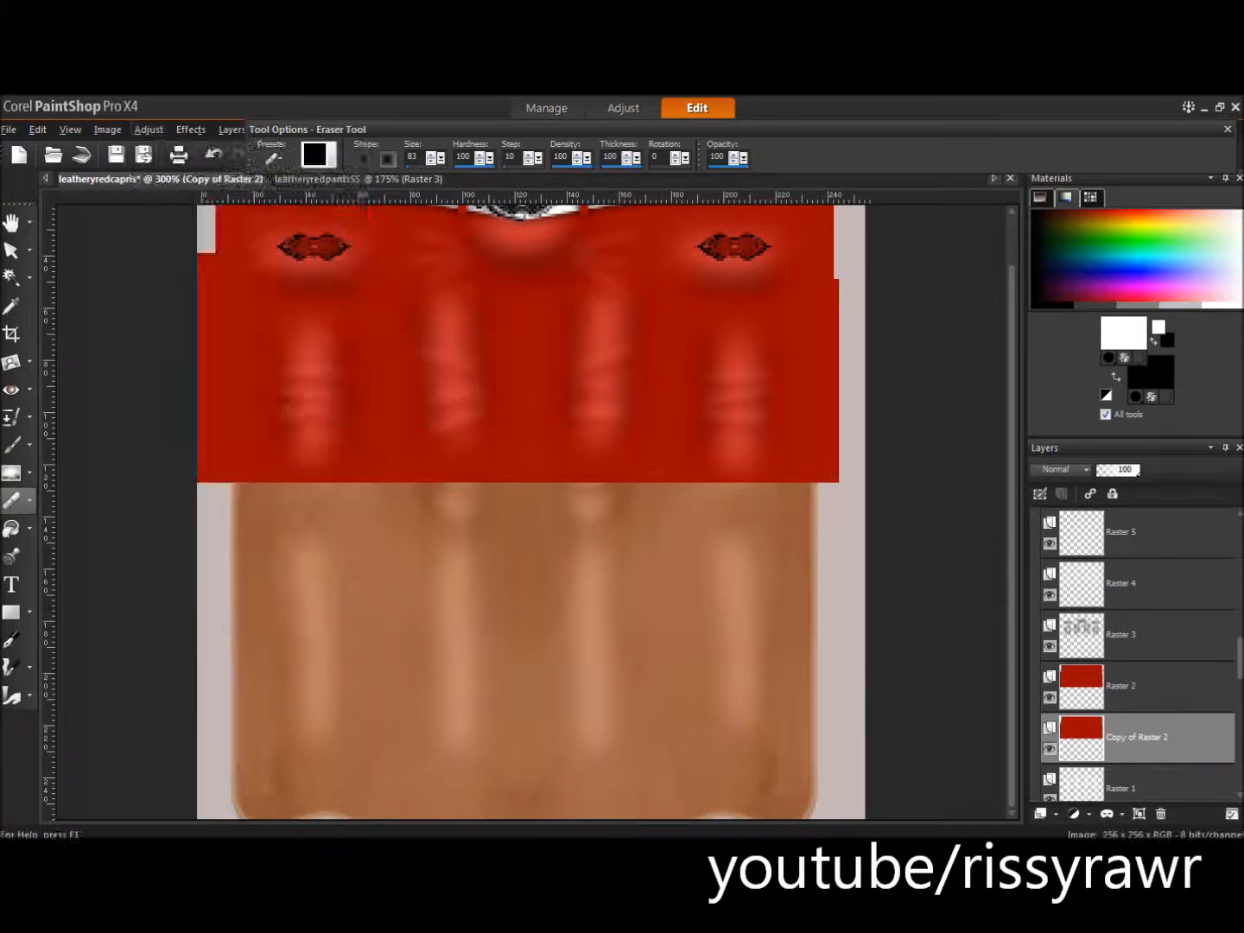
pyautogui.click(1013, 469)
pyautogui.click(148, 129)
pyautogui.moveTo(233, 386)
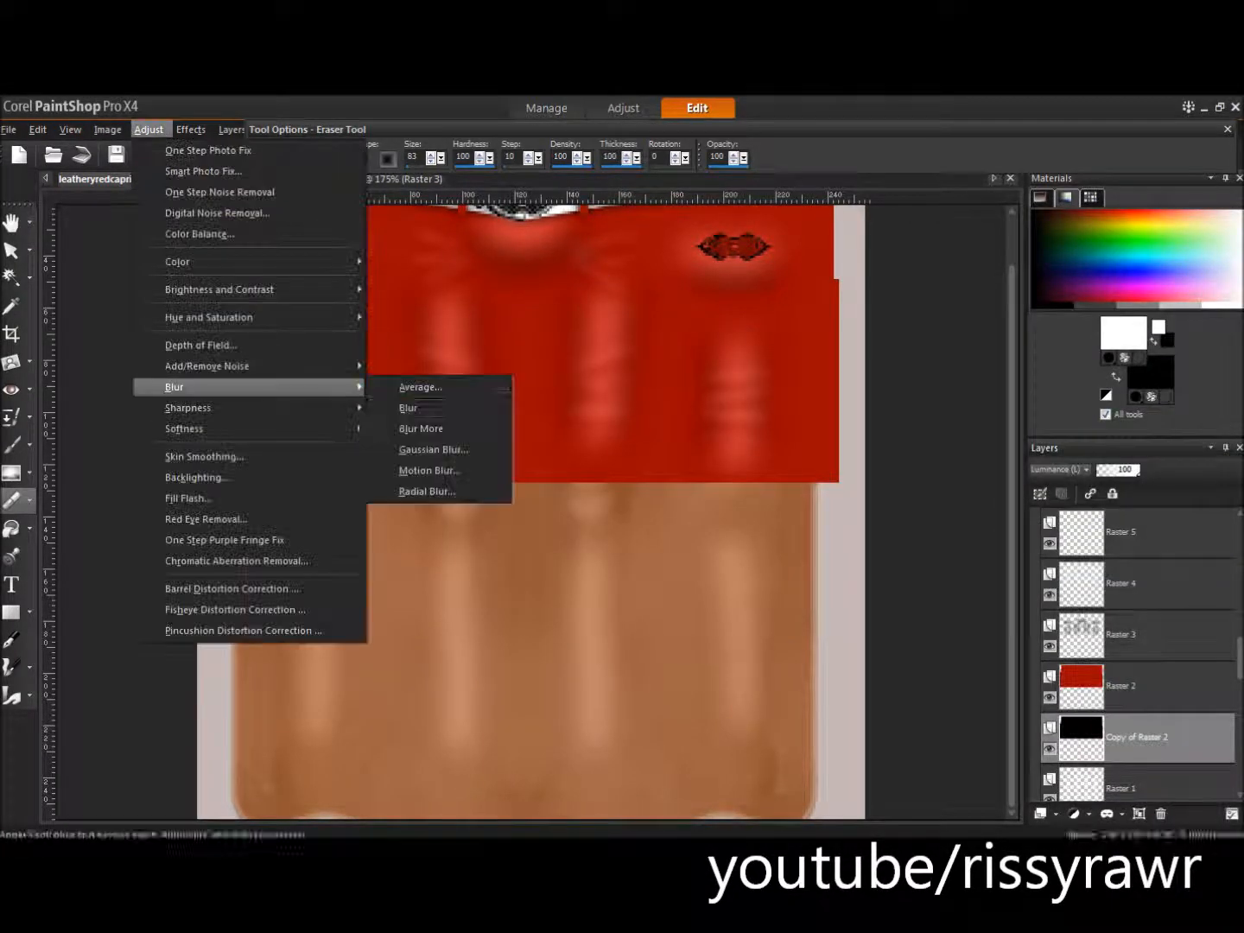
pyautogui.click(419, 447)
pyautogui.click(833, 486)
# - Shift the blurred black copy slightly down and right of the red shape, and lower its opacity to form a soft shadow
pyautogui.click(11, 249)
pyautogui.moveTo(525, 346); pyautogui.dragTo(527, 351)
pyautogui.moveTo(1138, 469); pyautogui.dragTo(1110, 470)
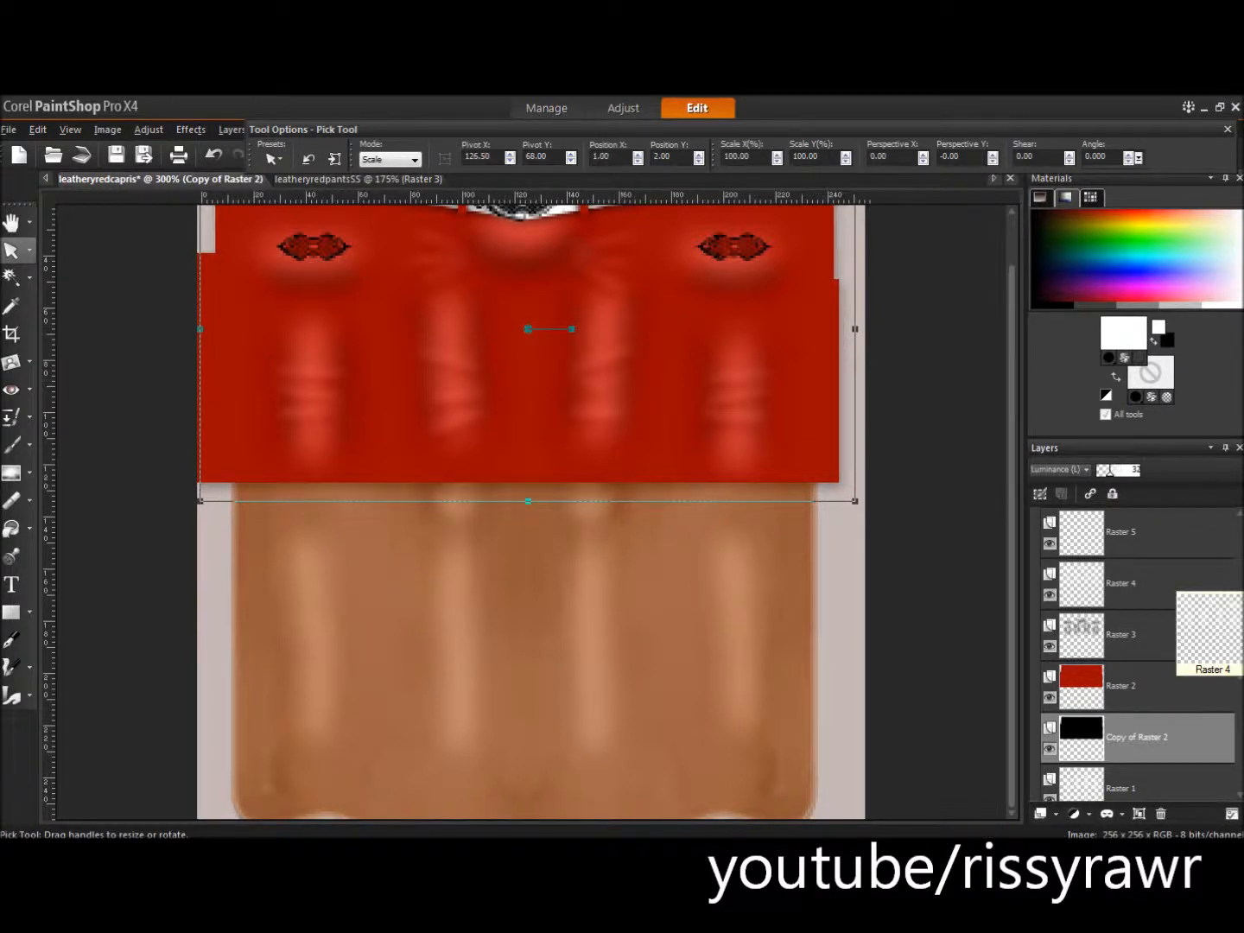
# - Add a new raster layer above Raster 2 with the Luminance (L) blend mode, and set the drawing colour to black
pyautogui.click(1121, 685)
pyautogui.press('Return')
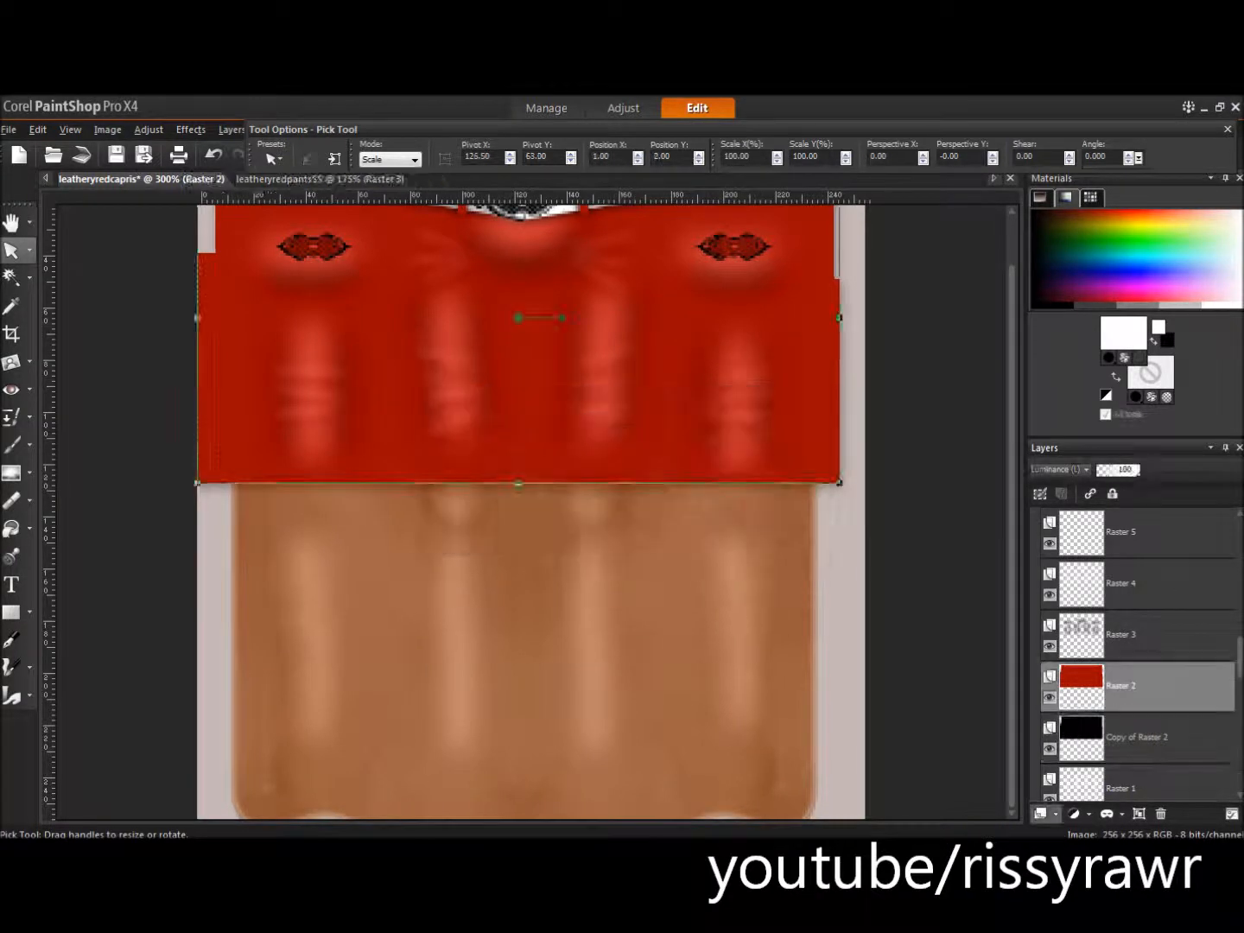
pyautogui.click(1040, 813)
pyautogui.press('Return')
pyautogui.click(1062, 302)
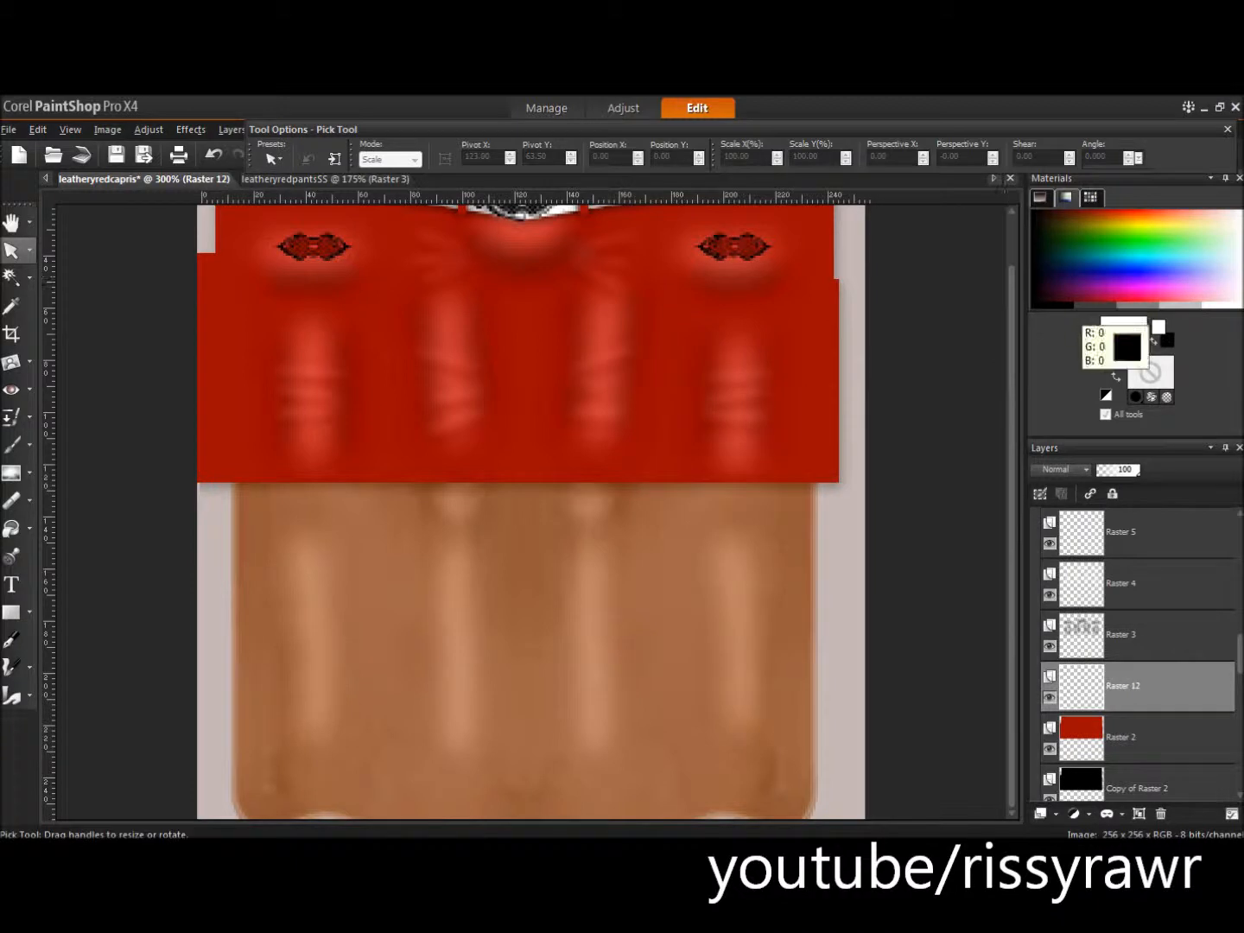
pyautogui.click(1065, 469)
pyautogui.click(1141, 638)
# - Draw a black 2.00-wide Pen tool line across the legs just above the hem, and set its layer's blend mode to Luminance (L)
pyautogui.click(11, 640)
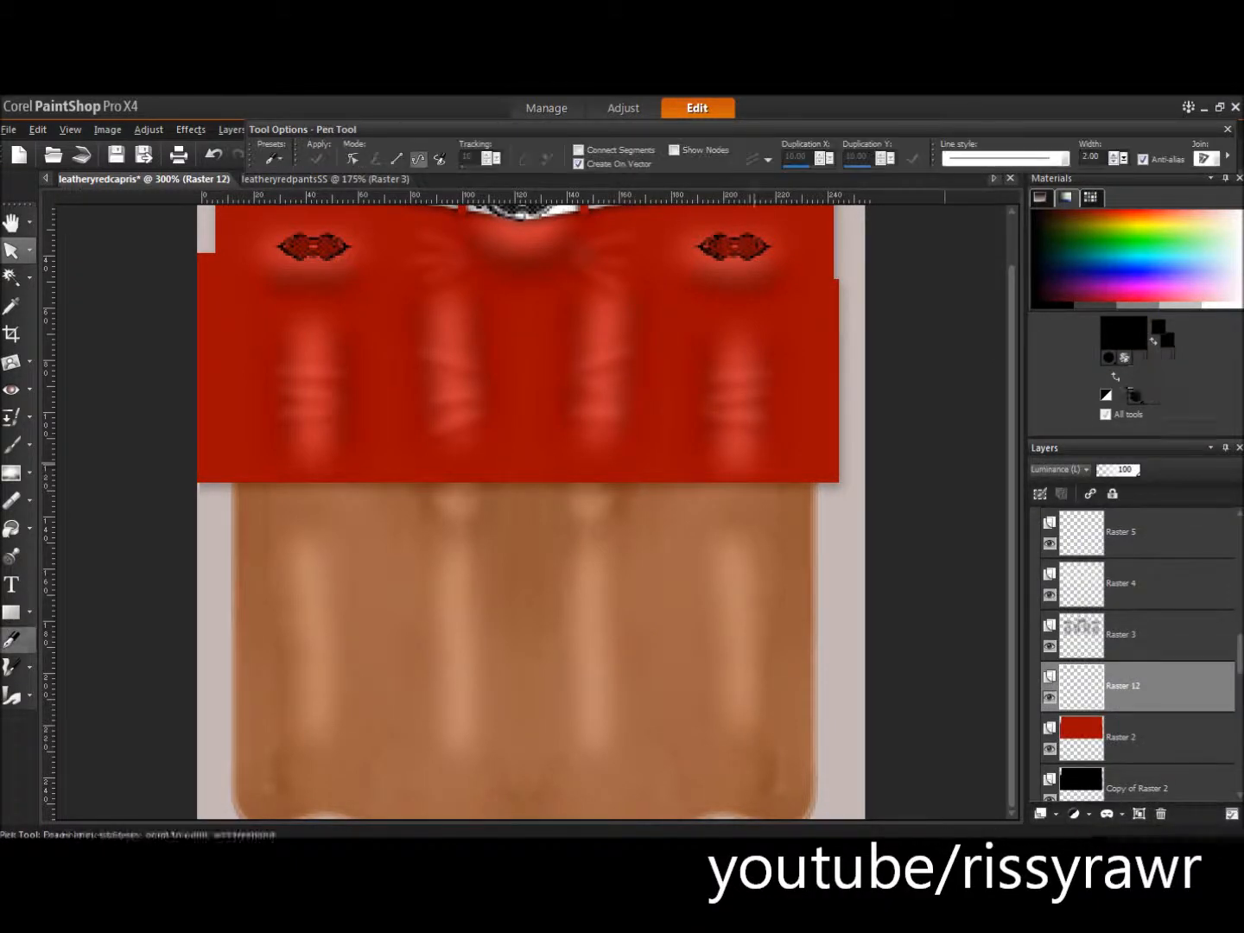
pyautogui.click(197, 467)
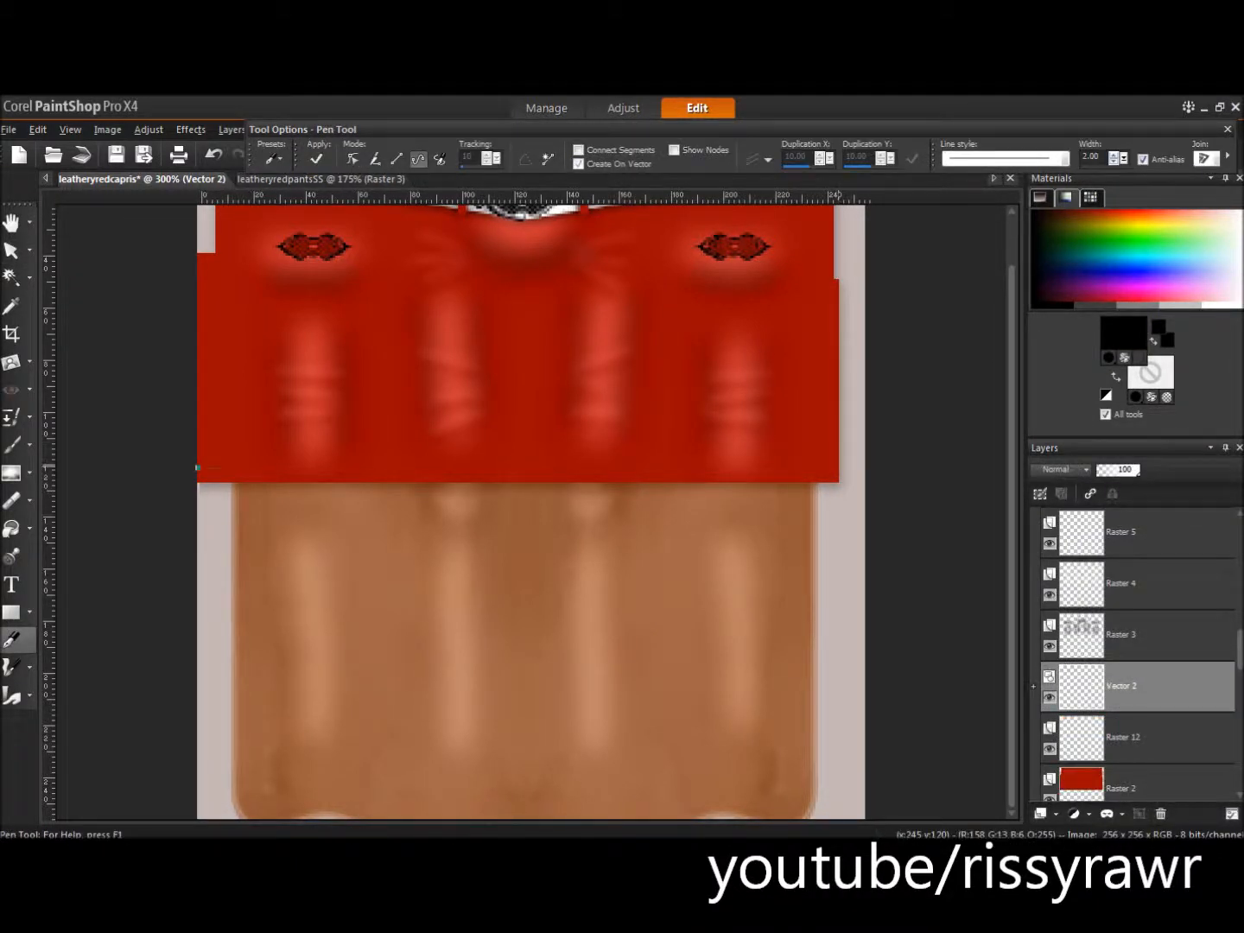
pyautogui.click(838, 467)
pyautogui.click(38, 128)
pyautogui.click(69, 150)
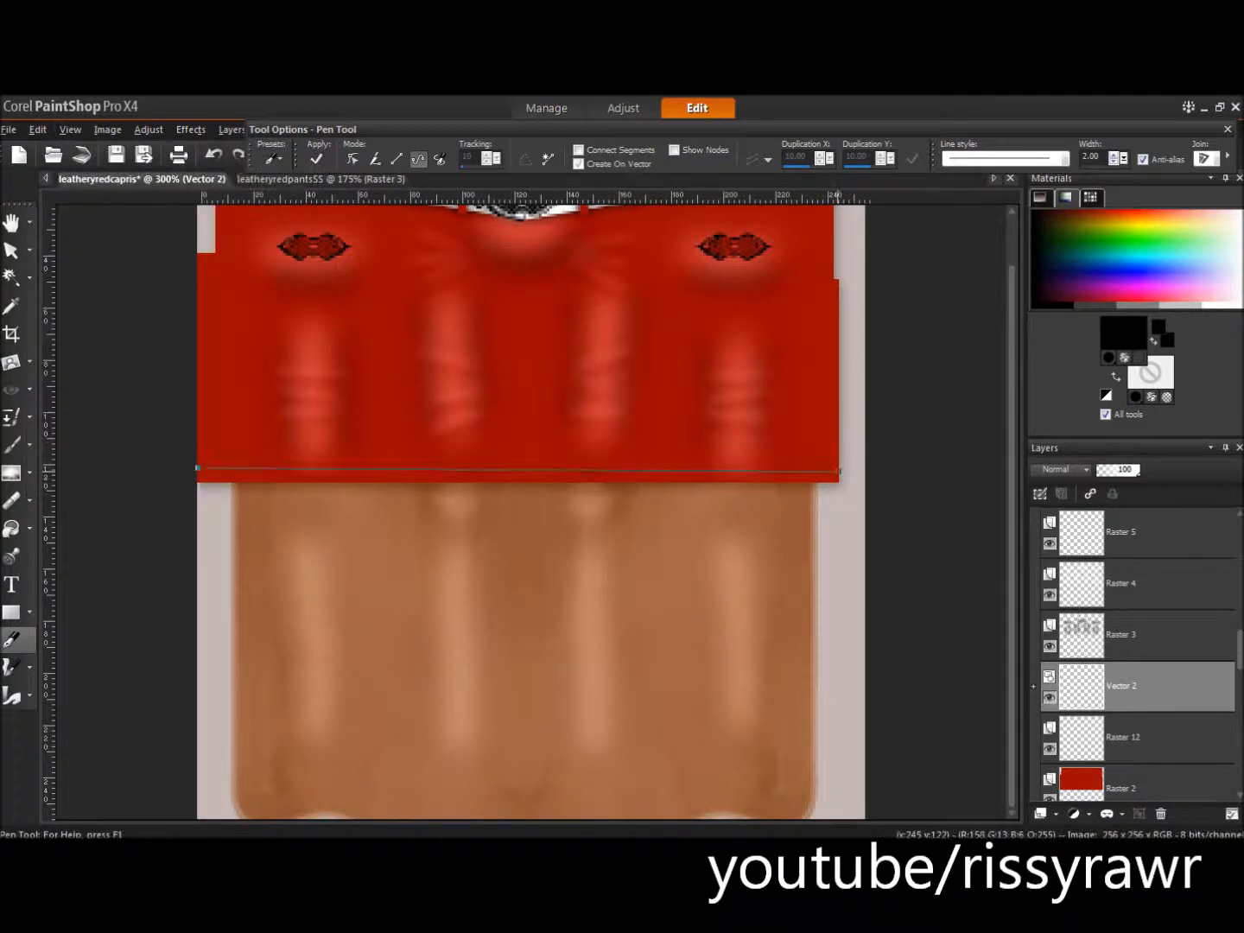
pyautogui.click(837, 471)
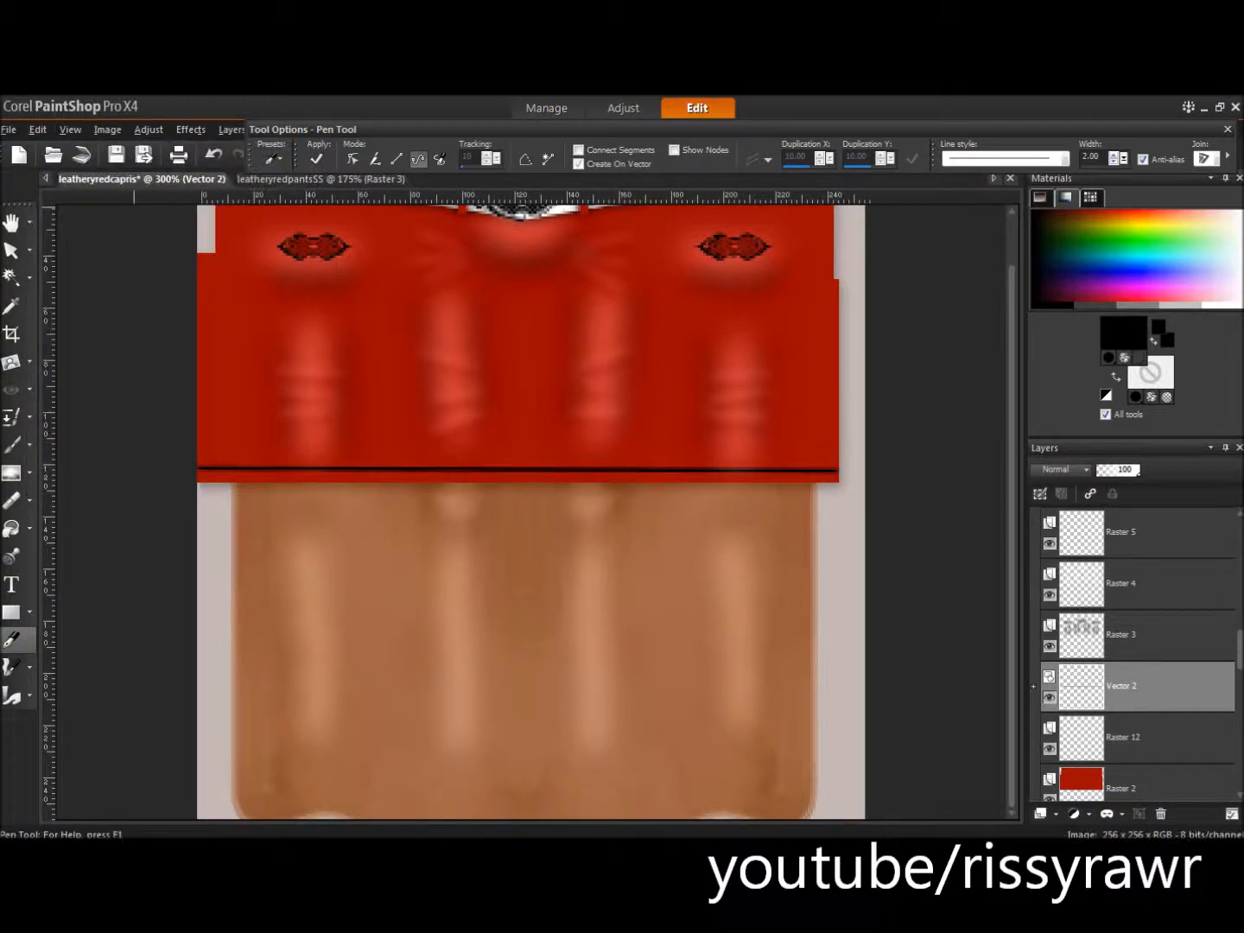
pyautogui.click(1063, 469)
pyautogui.click(1121, 638)
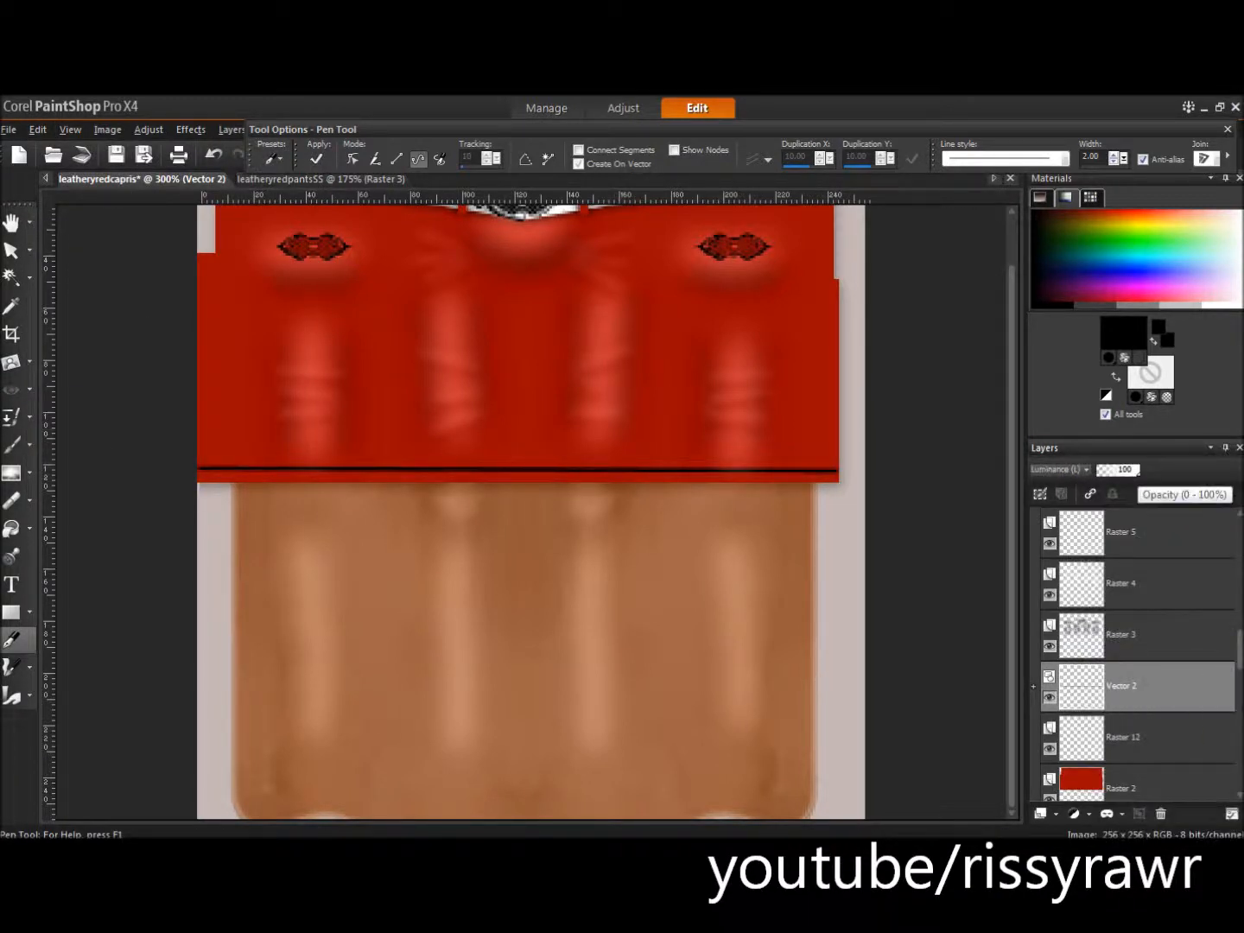
pyautogui.moveTo(1137, 470)
pyautogui.mouseDown()
pyautogui.moveTo(1101, 470)
pyautogui.moveTo(1131, 470)
pyautogui.mouseUp()
# - Duplicate the Vector 2 hem line layer and place the copy directly beneath the original
pyautogui.rightClick(1123, 683)
pyautogui.click(1054, 503)
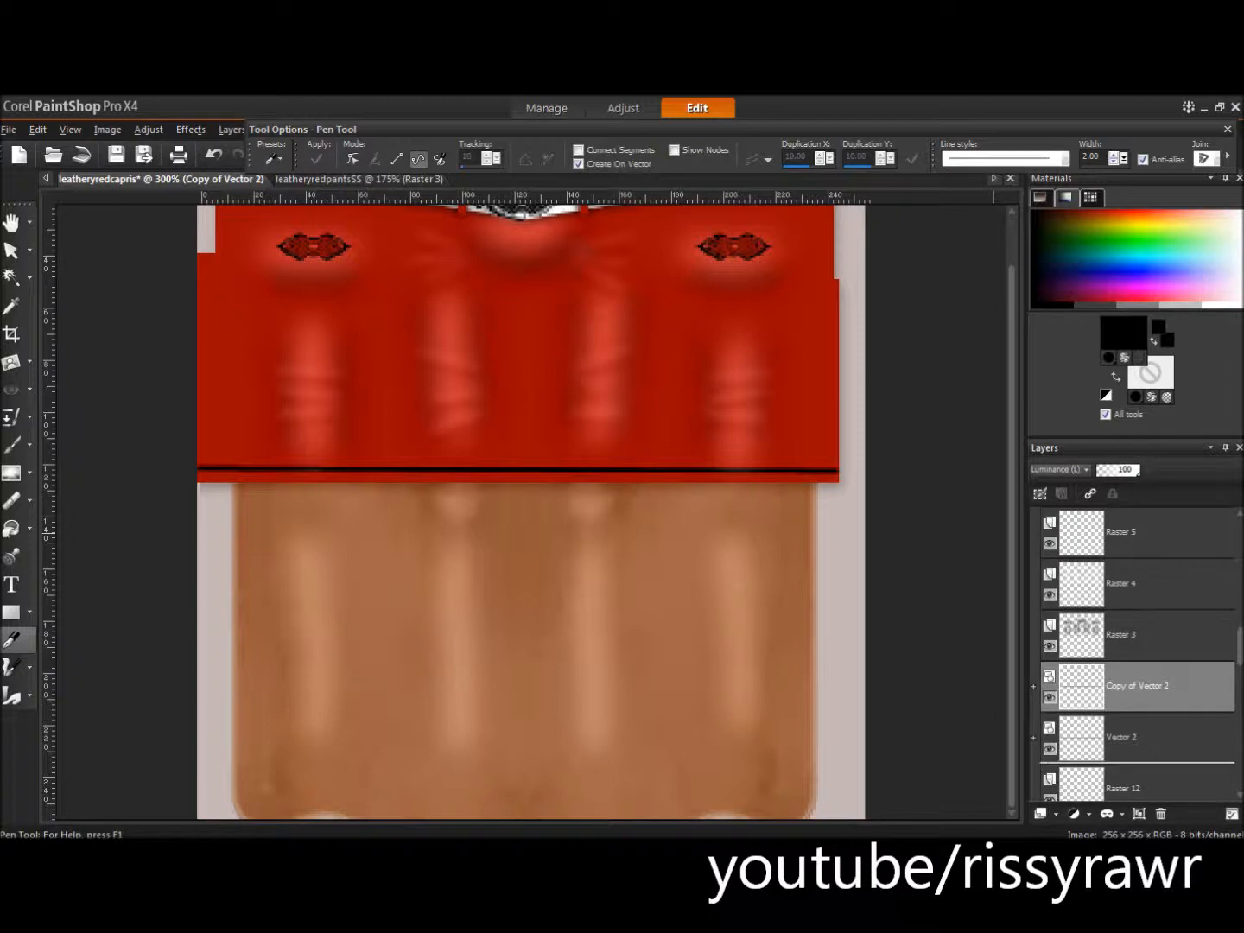
pyautogui.moveTo(1137, 686); pyautogui.dragTo(1136, 759)
# - Turn the Copy of Vector 2 line white with a brightness and contrast adjustment, allowing its conversion to a raster layer
pyautogui.click(148, 129)
pyautogui.moveTo(242, 288)
pyautogui.click(439, 288)
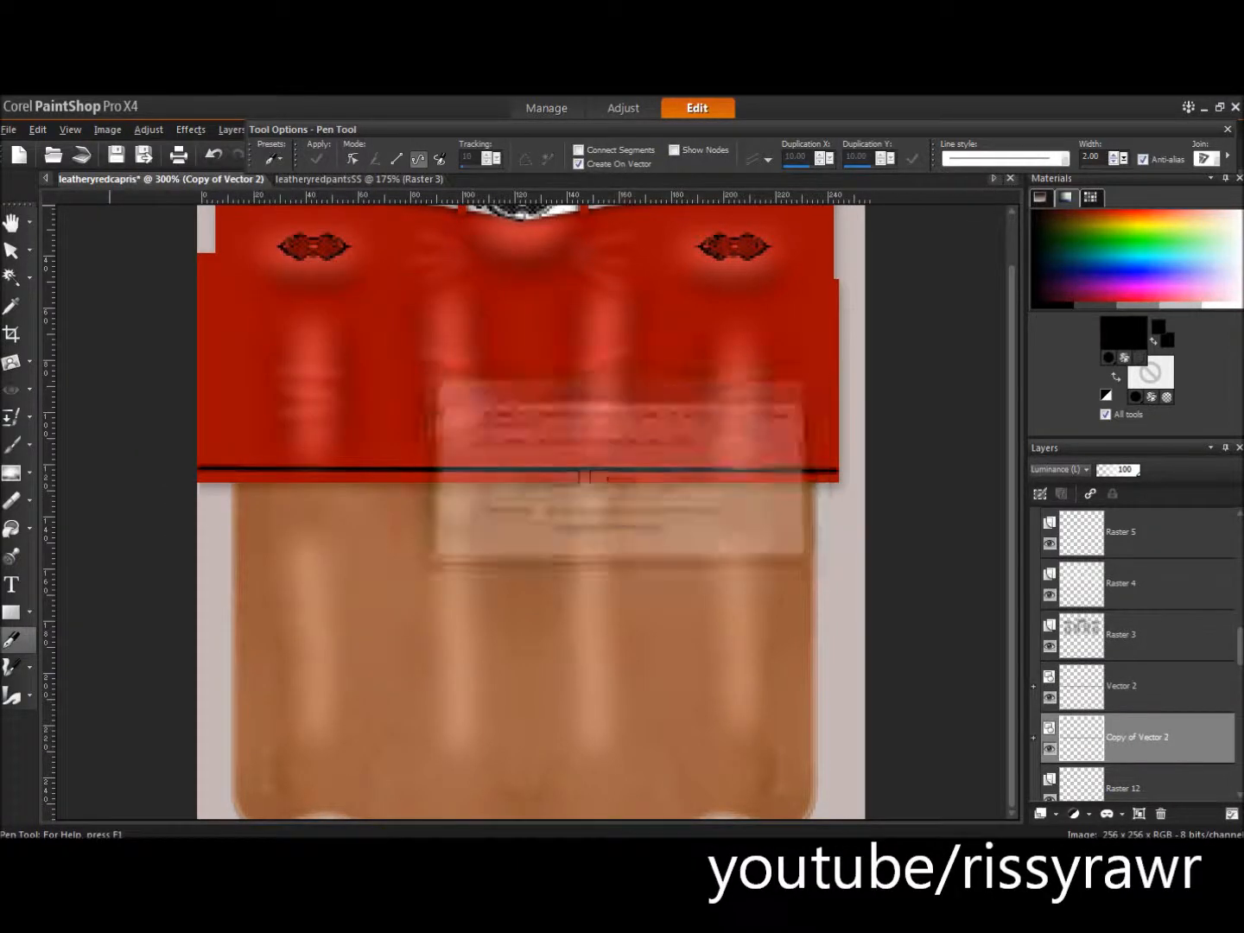
pyautogui.click(546, 478)
pyautogui.moveTo(989, 344); pyautogui.dragTo(1083, 343)
pyautogui.click(1014, 470)
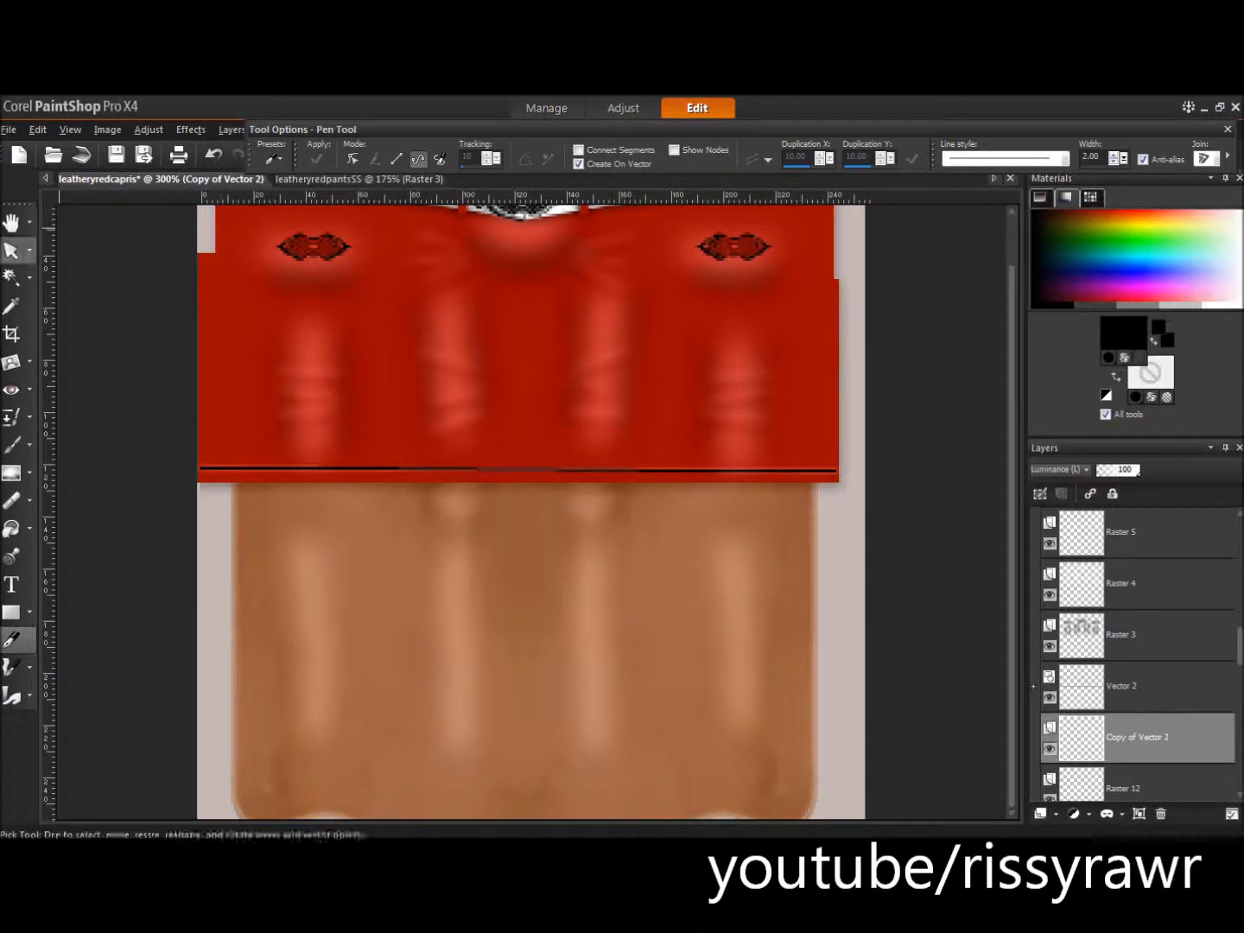
# - Move the white line just below the black hem line, and reduce the opacity of the Vector 2 layer
pyautogui.click(11, 250)
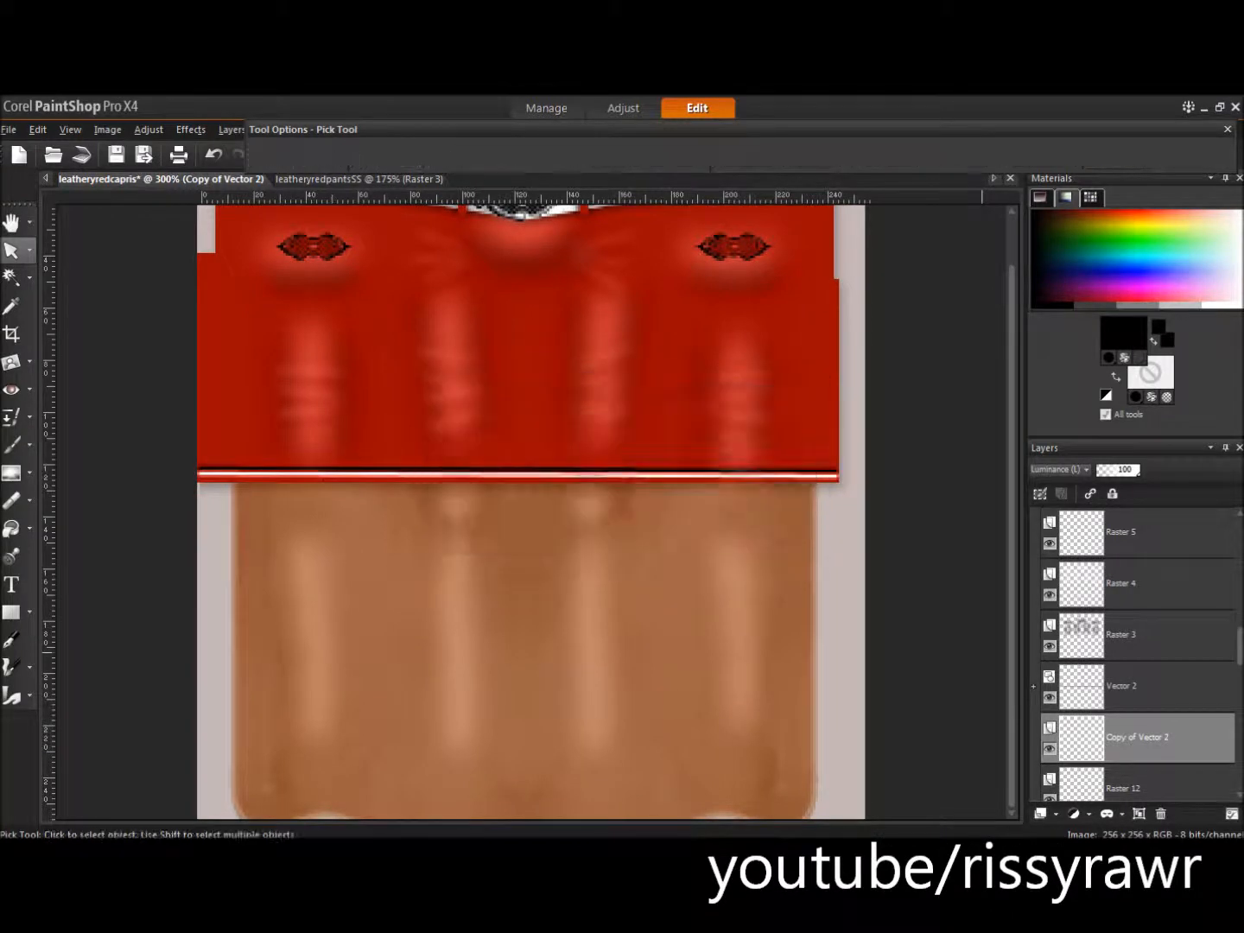
pyautogui.click(1123, 685)
pyautogui.click(1137, 737)
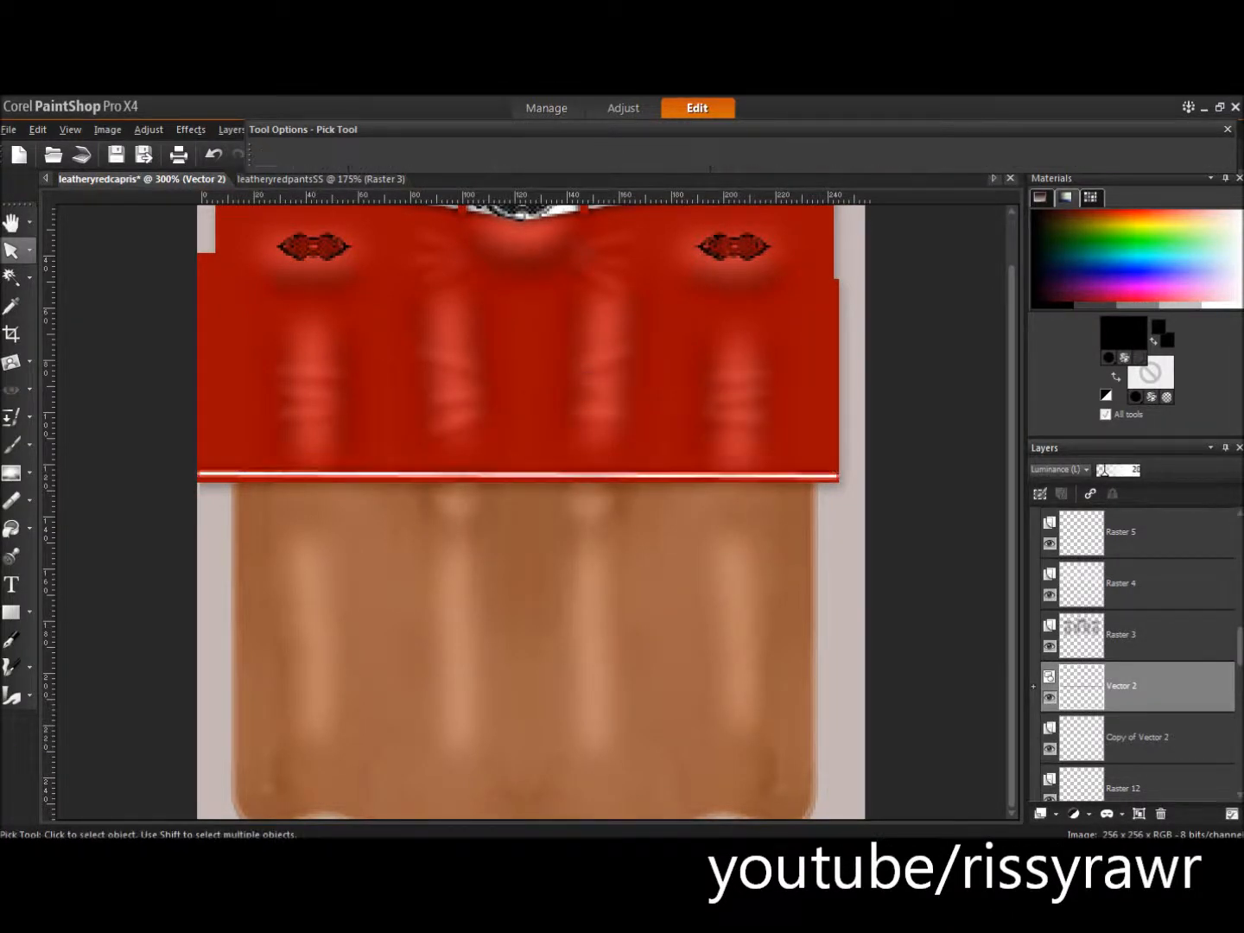
# - Blur the white line on Copy of Vector 2, and balance the opacities of the highlight and the dark hem line
pyautogui.click(148, 128)
pyautogui.moveTo(173, 386)
pyautogui.click(424, 429)
pyautogui.click(833, 486)
pyautogui.moveTo(1137, 471); pyautogui.dragTo(1116, 472)
pyautogui.click(1122, 685)
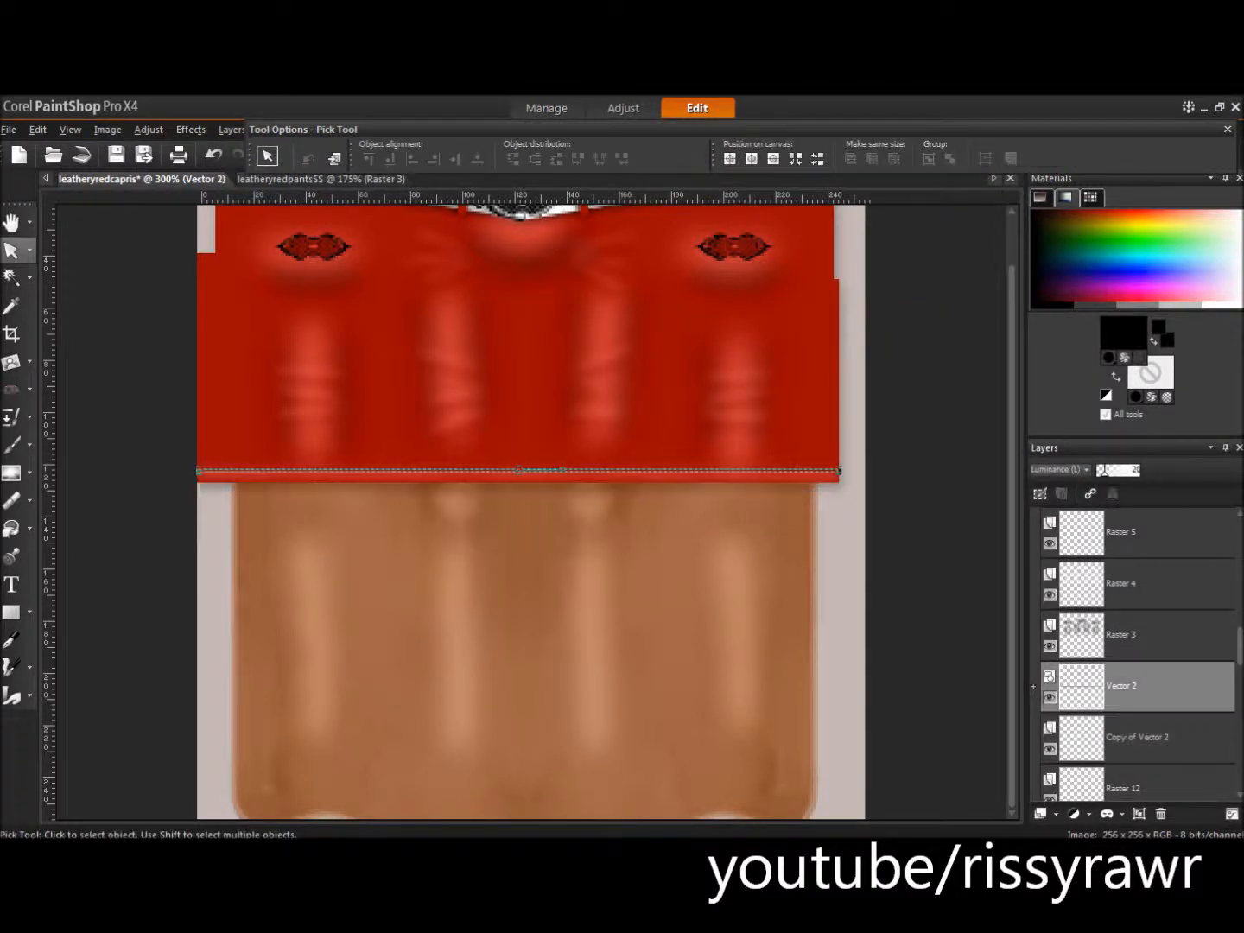
pyautogui.click(11, 500)
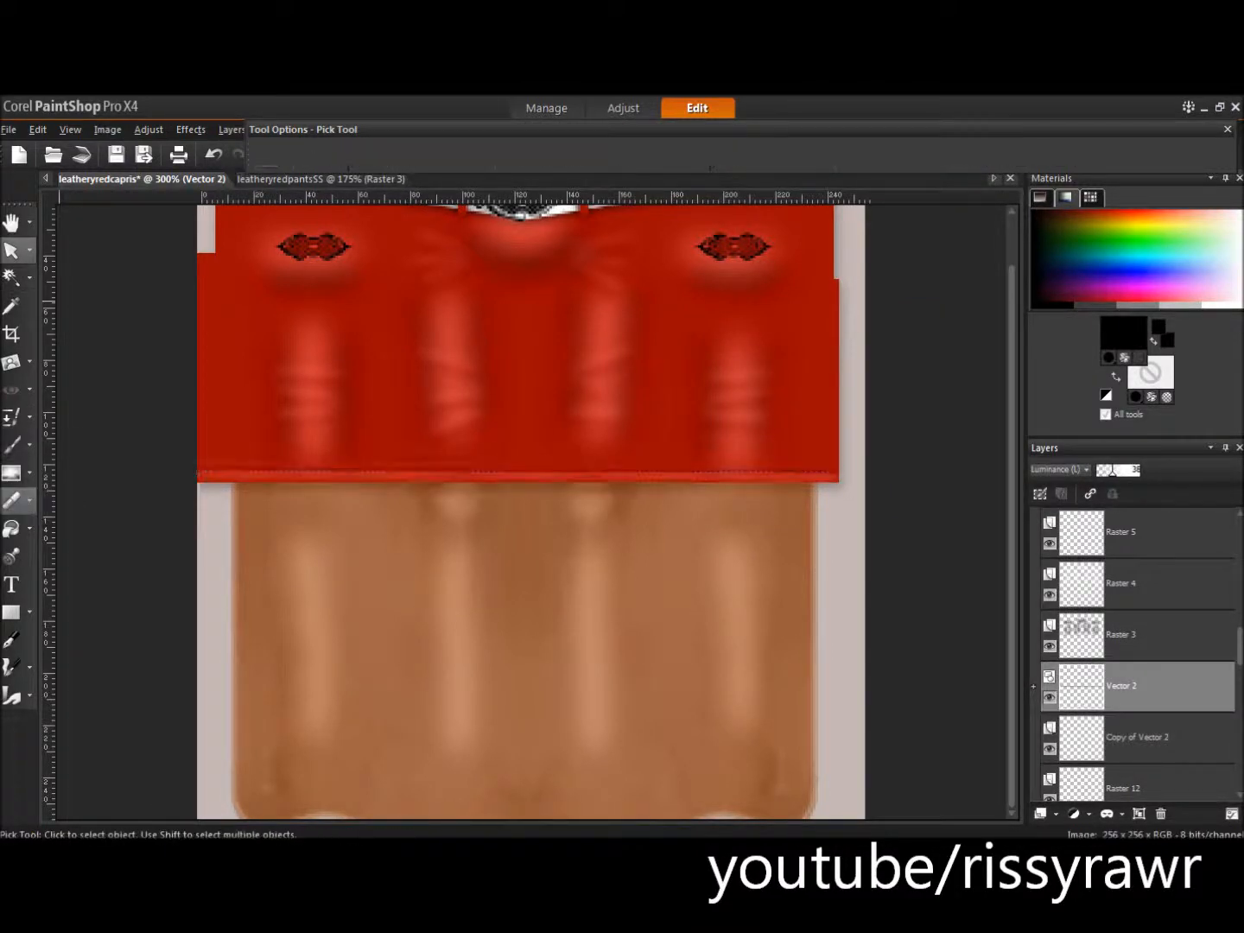
# - Save the texture to the Desktop as a JPEG named leatheryredlongshorts
pyautogui.click(10, 128)
pyautogui.click(50, 261)
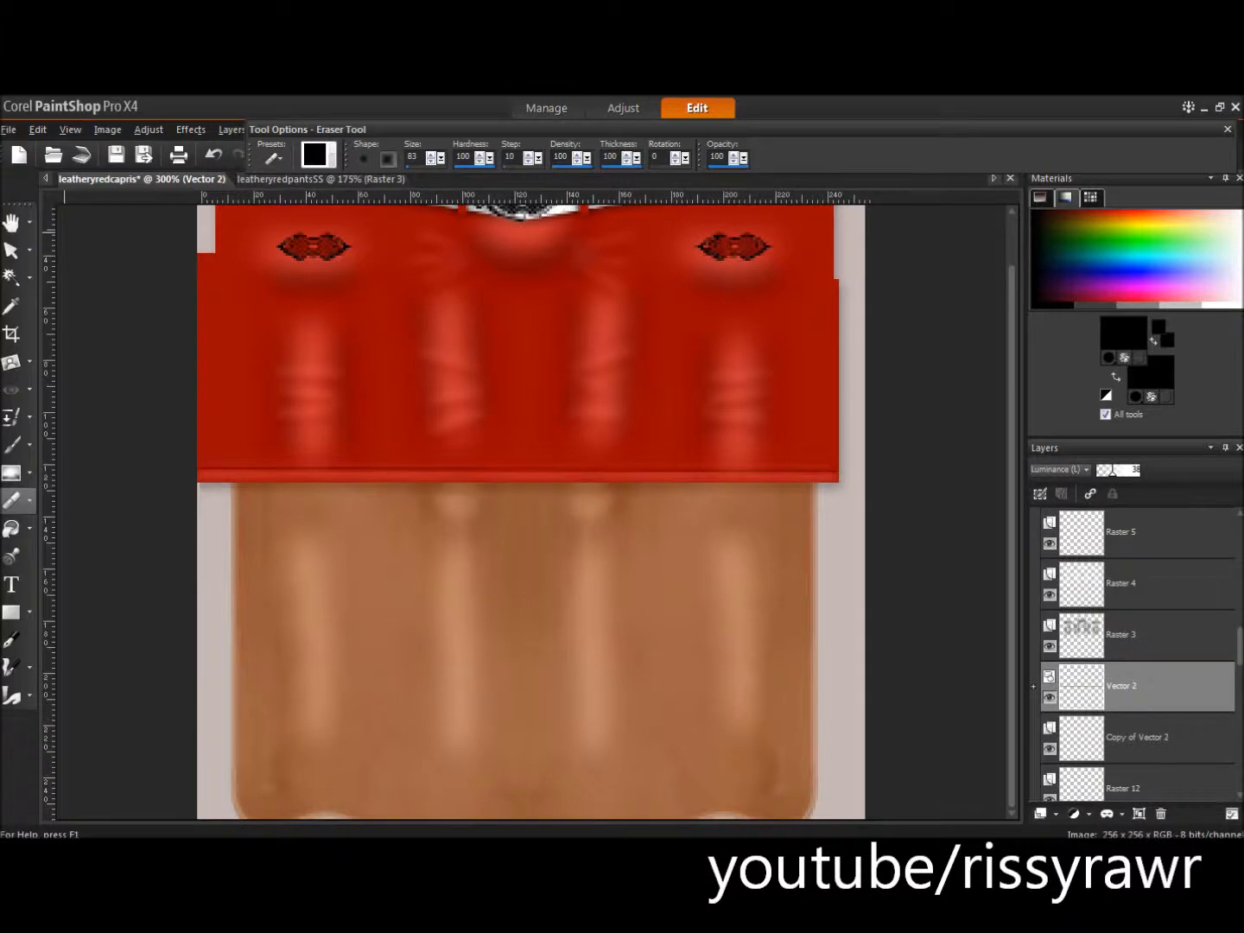
pyautogui.click(620, 638)
pyautogui.press('BackSpace')
pyautogui.press('BackSpace')
pyautogui.press('BackSpace')
pyautogui.press('BackSpace')
pyautogui.press('BackSpace')
pyautogui.press('BackSpace')
pyautogui.write('longshorts')
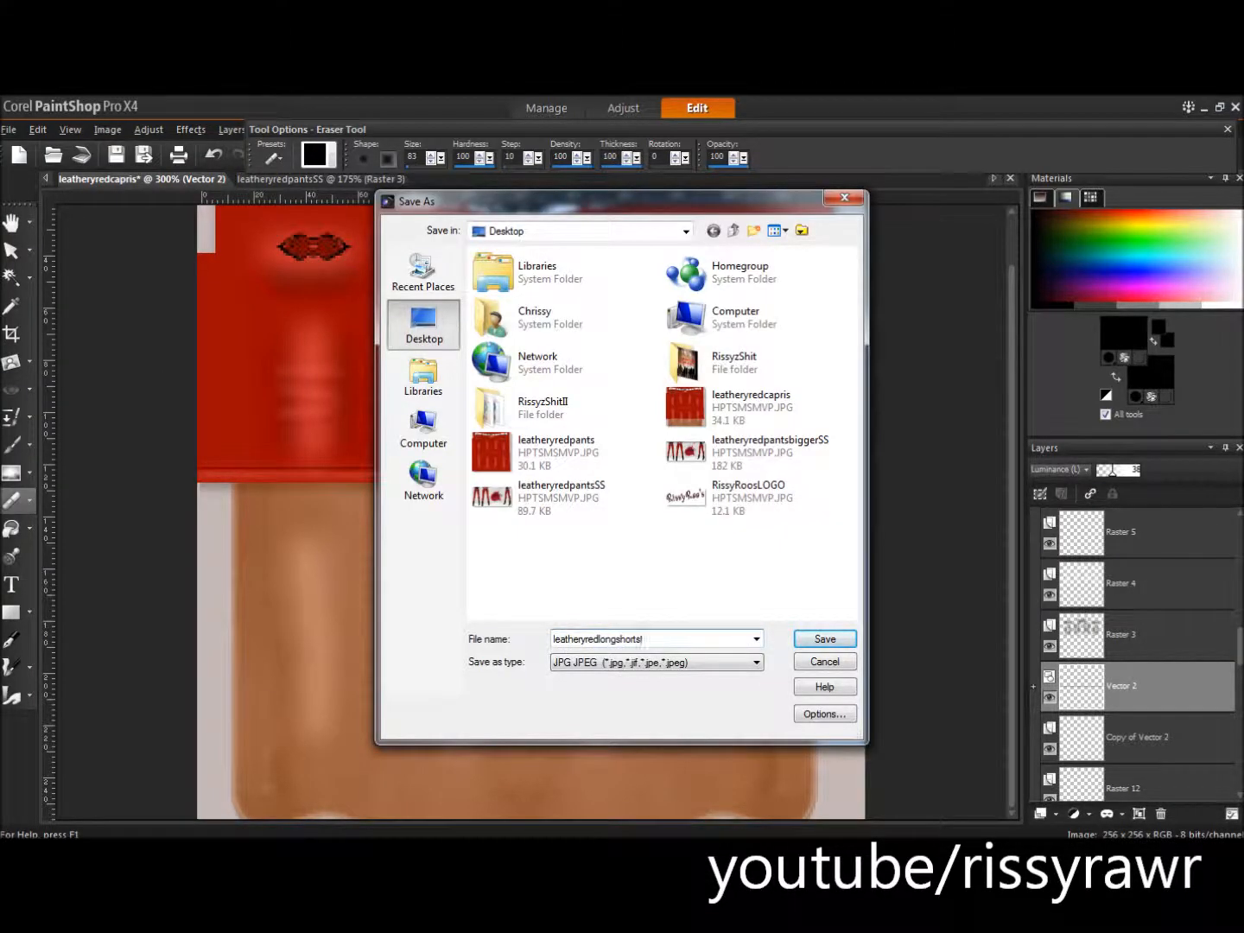
pyautogui.press('Return')
pyautogui.press('Return')
# - Delete the hem line, highlight and shadow layers: Vector 2, Copy of Vector 2, Raster 12 and Copy of Raster 2
pyautogui.rightClick(1137, 686)
pyautogui.click(1033, 533)
pyautogui.press('Return')
pyautogui.rightClick(1137, 687)
pyautogui.click(1033, 533)
pyautogui.press('Return')
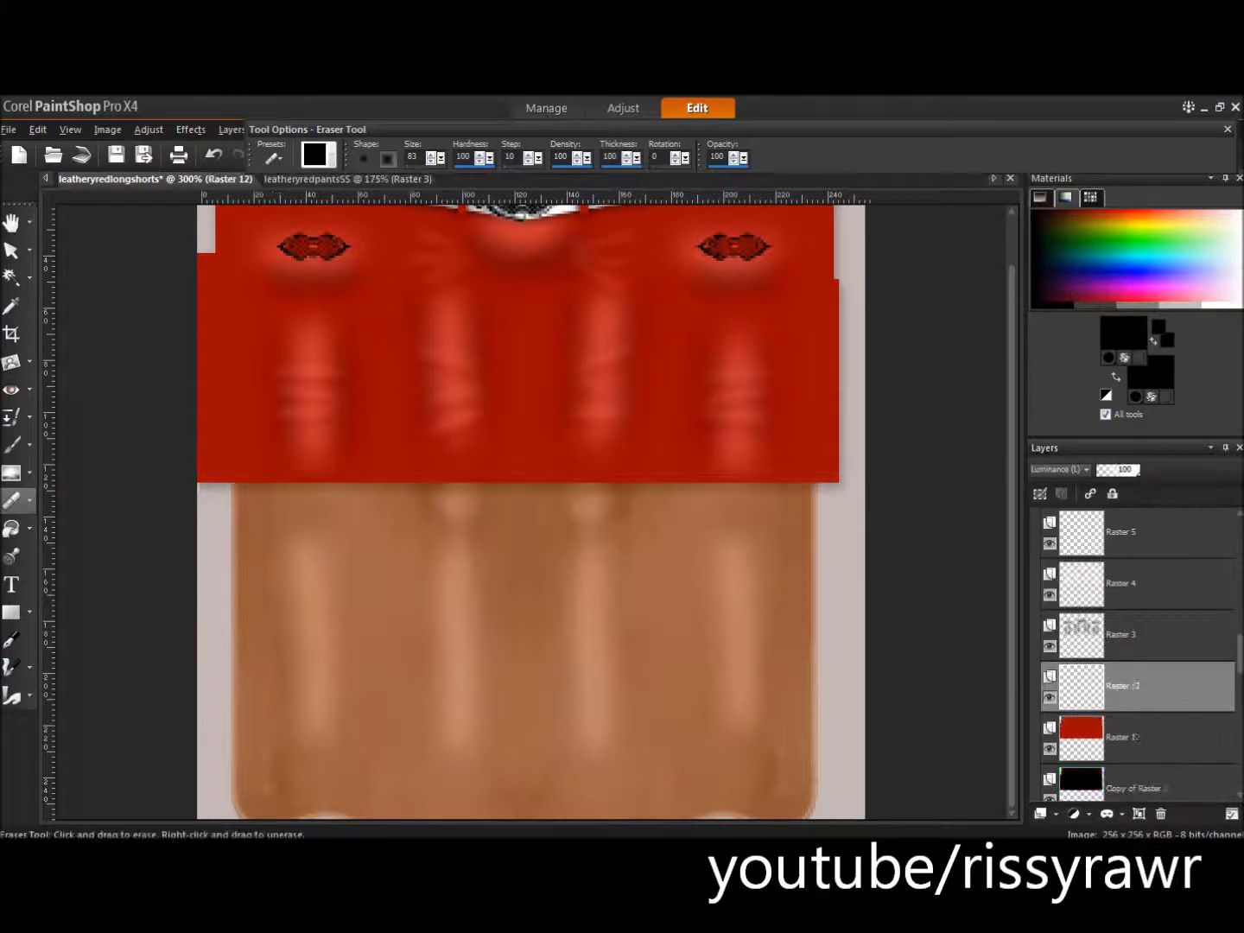
pyautogui.rightClick(1137, 688)
pyautogui.click(1034, 531)
pyautogui.press('Return')
pyautogui.rightClick(1137, 732)
pyautogui.click(1033, 577)
pyautogui.press('Return')
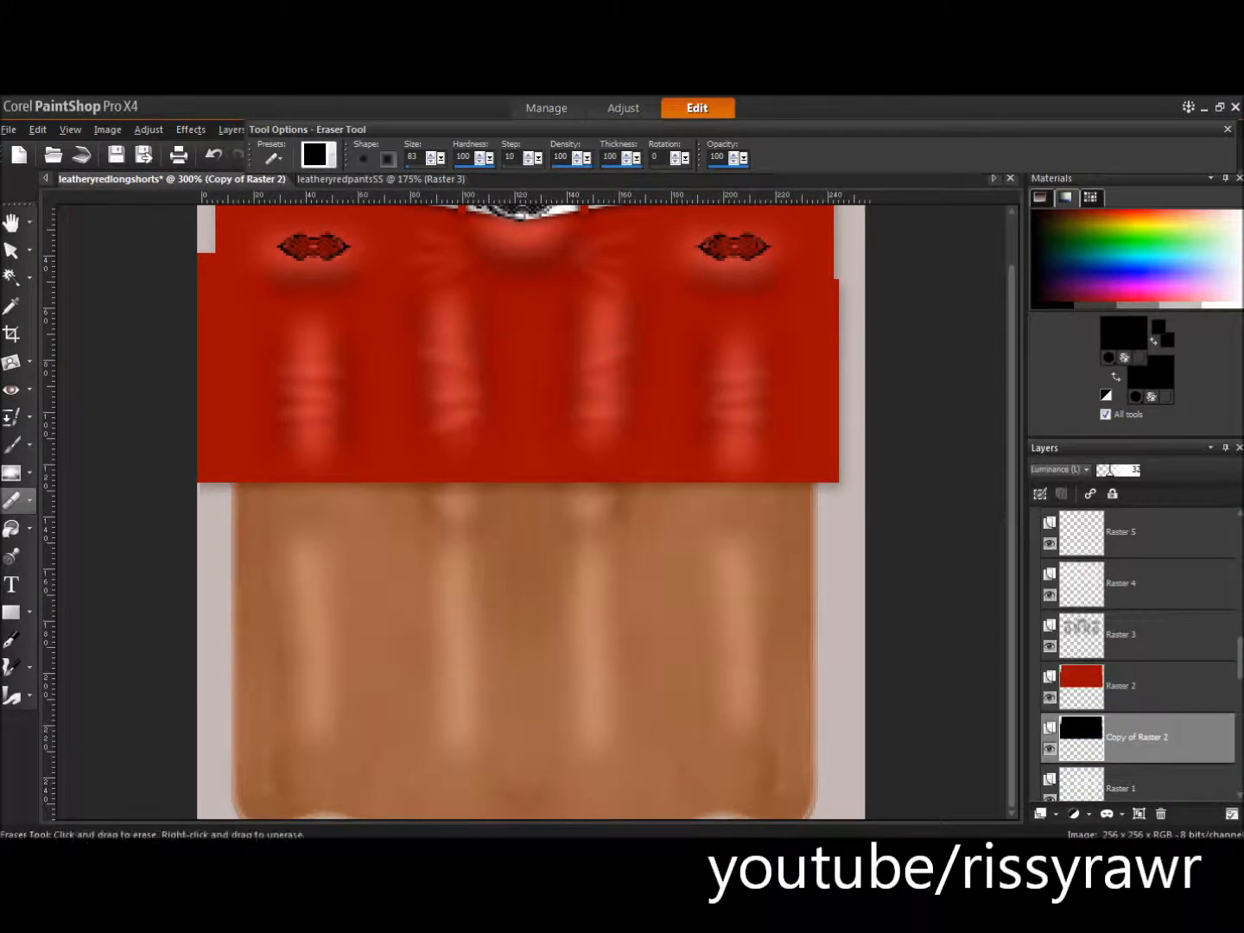
# - Show the Public layer as a guide, and erase the red legs on Raster 2 up to near its lower edge
pyautogui.scroll(5, 1136, 656)
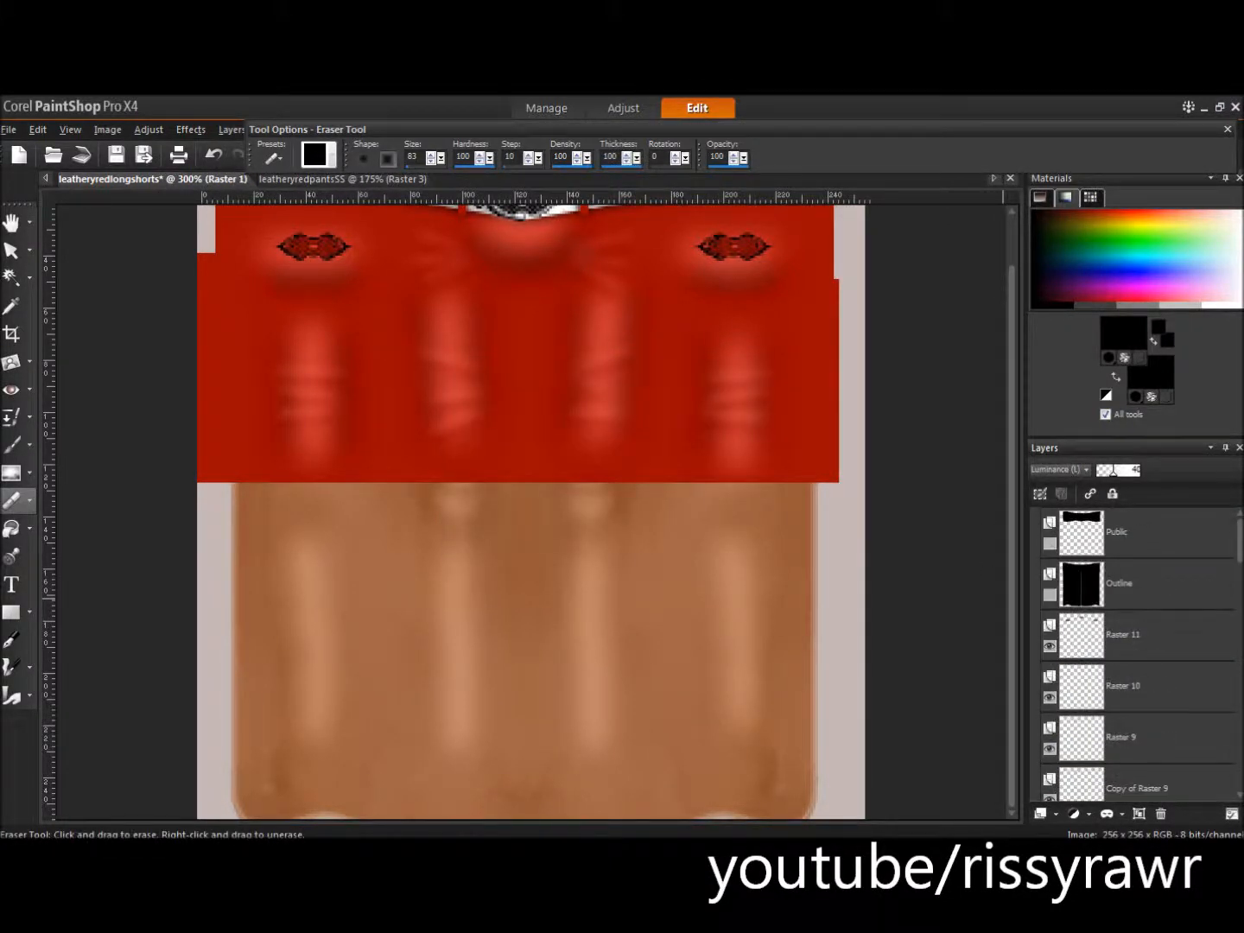
pyautogui.click(1050, 543)
pyautogui.scroll(-5, 1136, 656)
pyautogui.click(1123, 635)
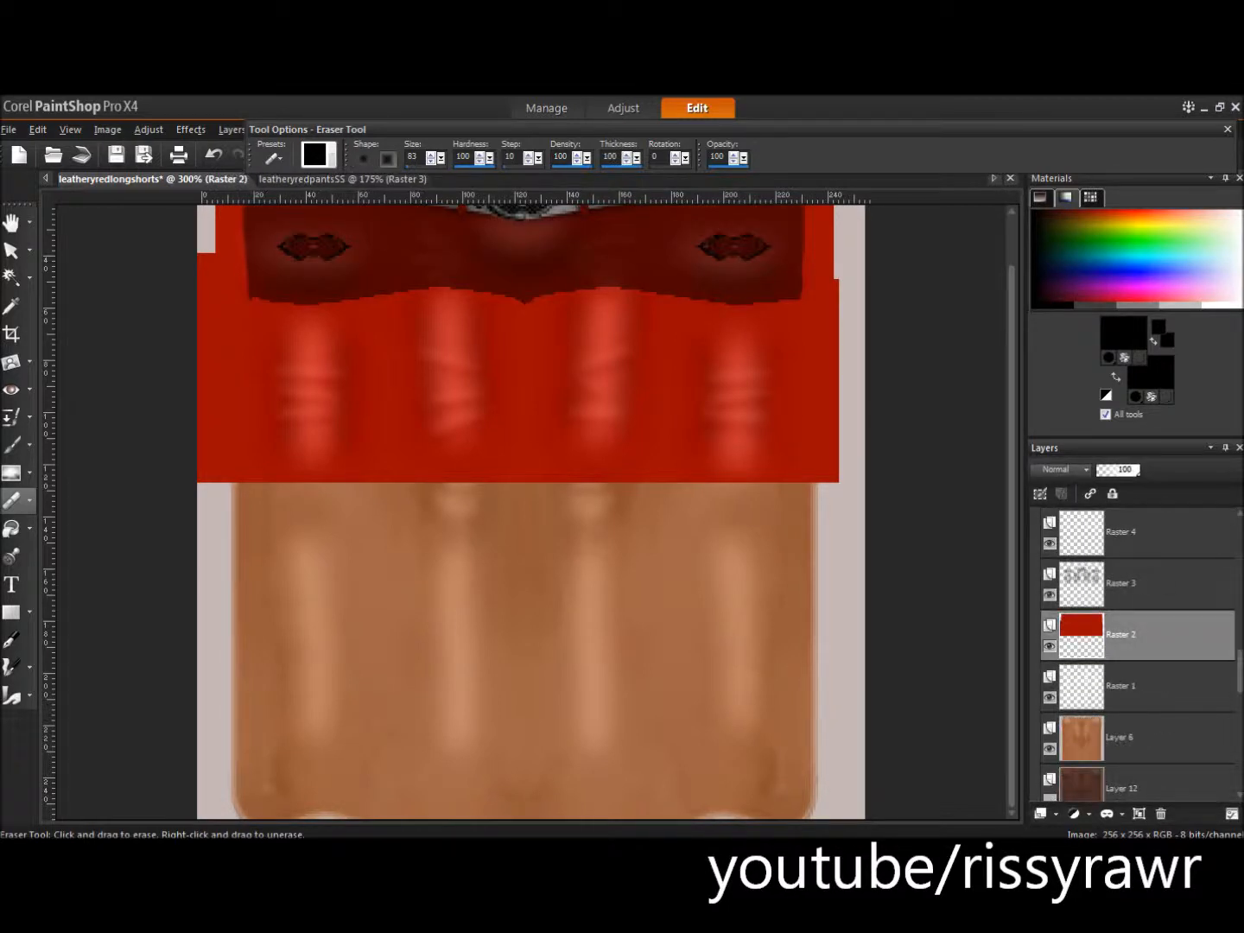
pyautogui.moveTo(274, 413)
pyautogui.mouseDown()
pyautogui.moveTo(674, 424)
pyautogui.moveTo(798, 413)
pyautogui.mouseUp()
pyautogui.moveTo(419, 413); pyautogui.dragTo(406, 389)
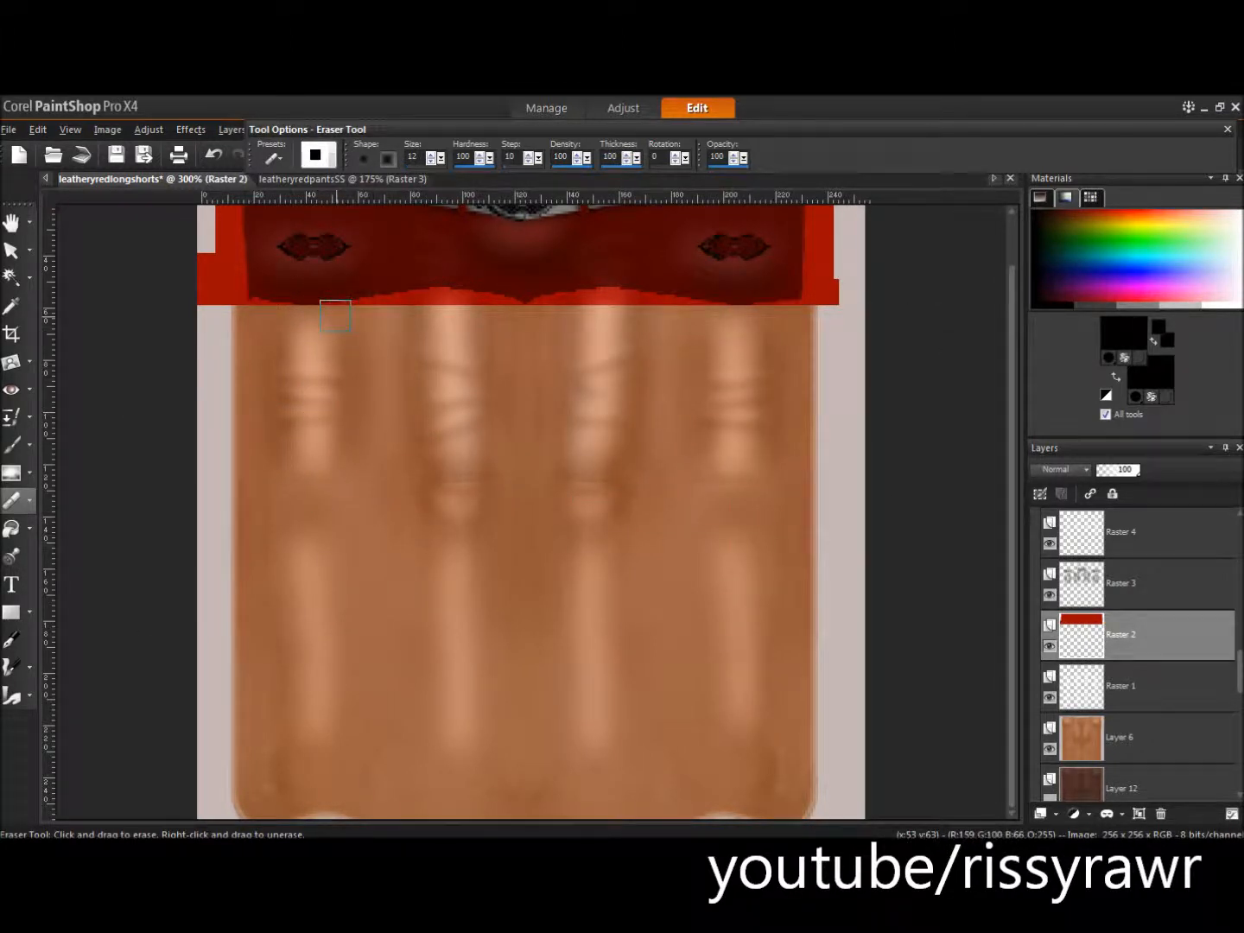
# - Trim the remaining red on Raster 2 along the guide's scalloped lower edge, using eraser sizes 12, 8 and 3
pyautogui.scroll(2, 335, 315)
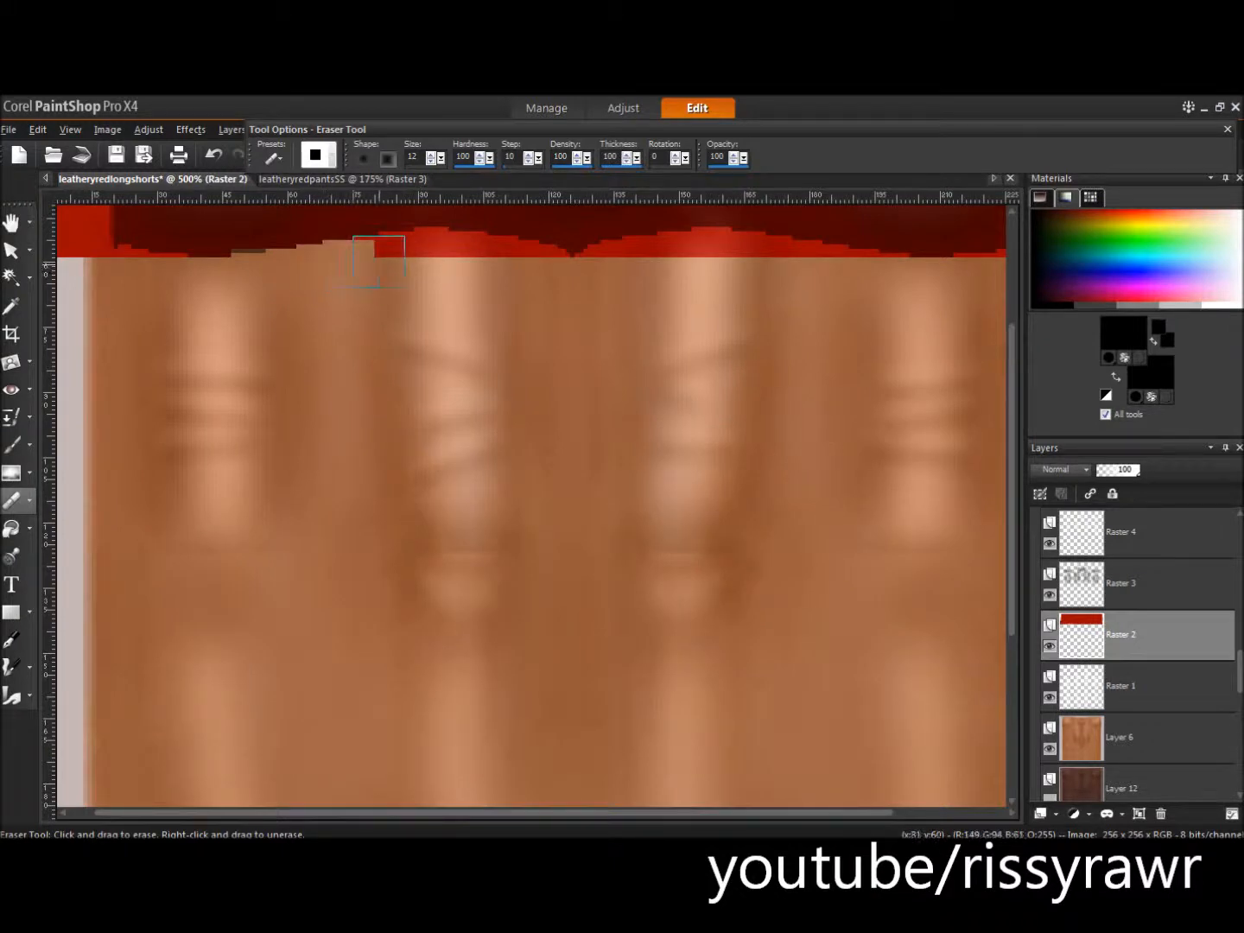
pyautogui.moveTo(440, 256); pyautogui.dragTo(465, 257)
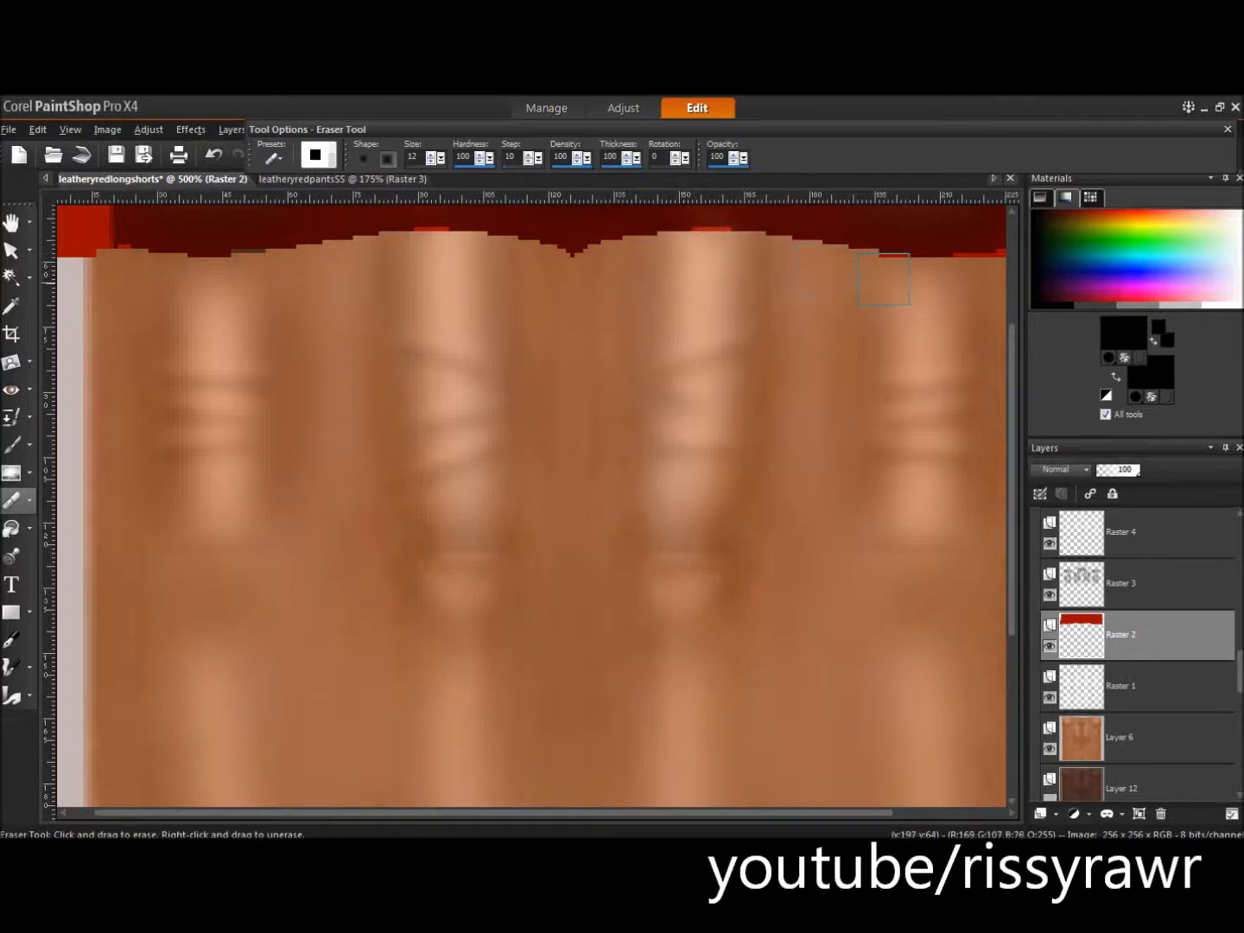
pyautogui.moveTo(881, 812); pyautogui.dragTo(965, 812)
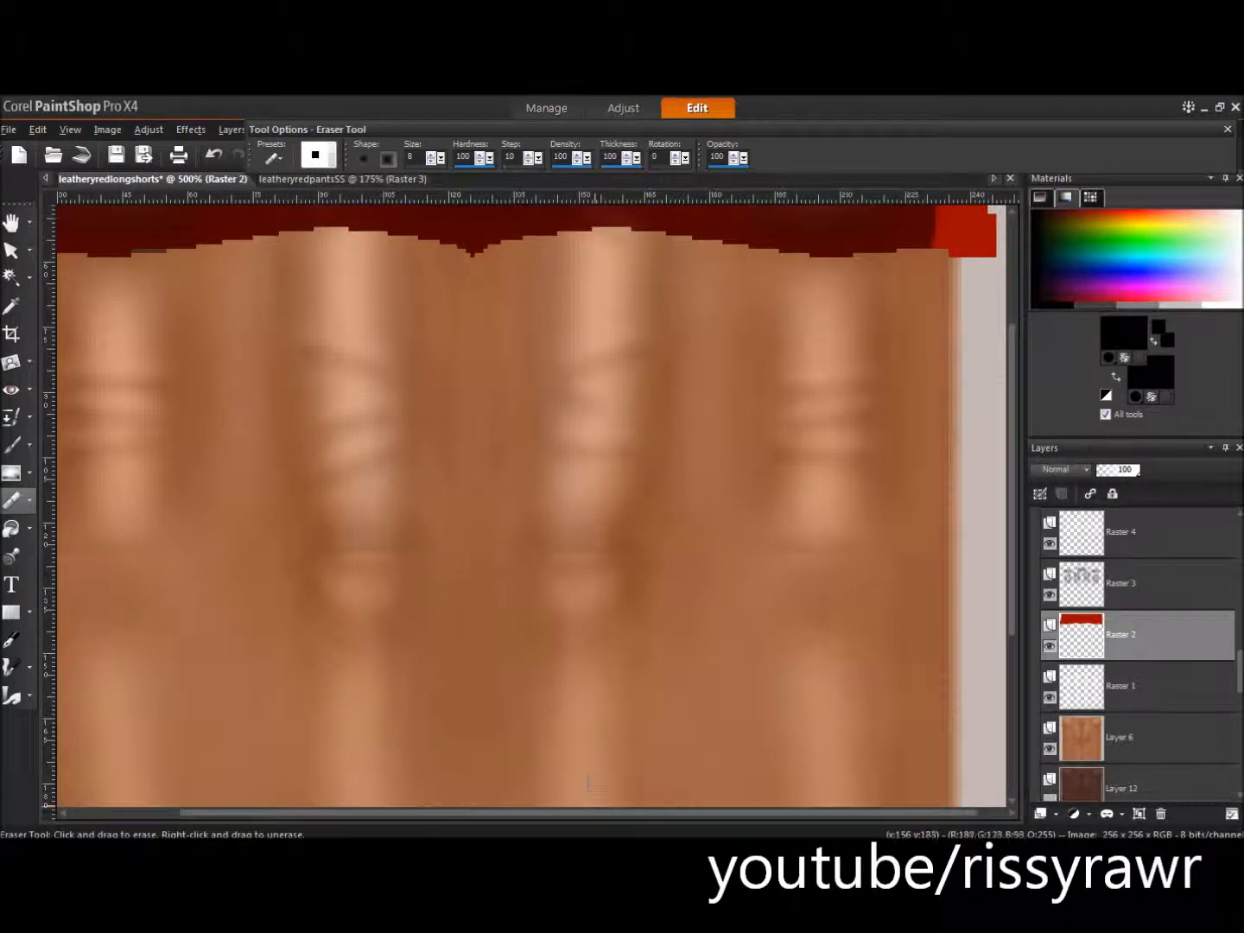
pyautogui.moveTo(602, 812); pyautogui.dragTo(492, 812)
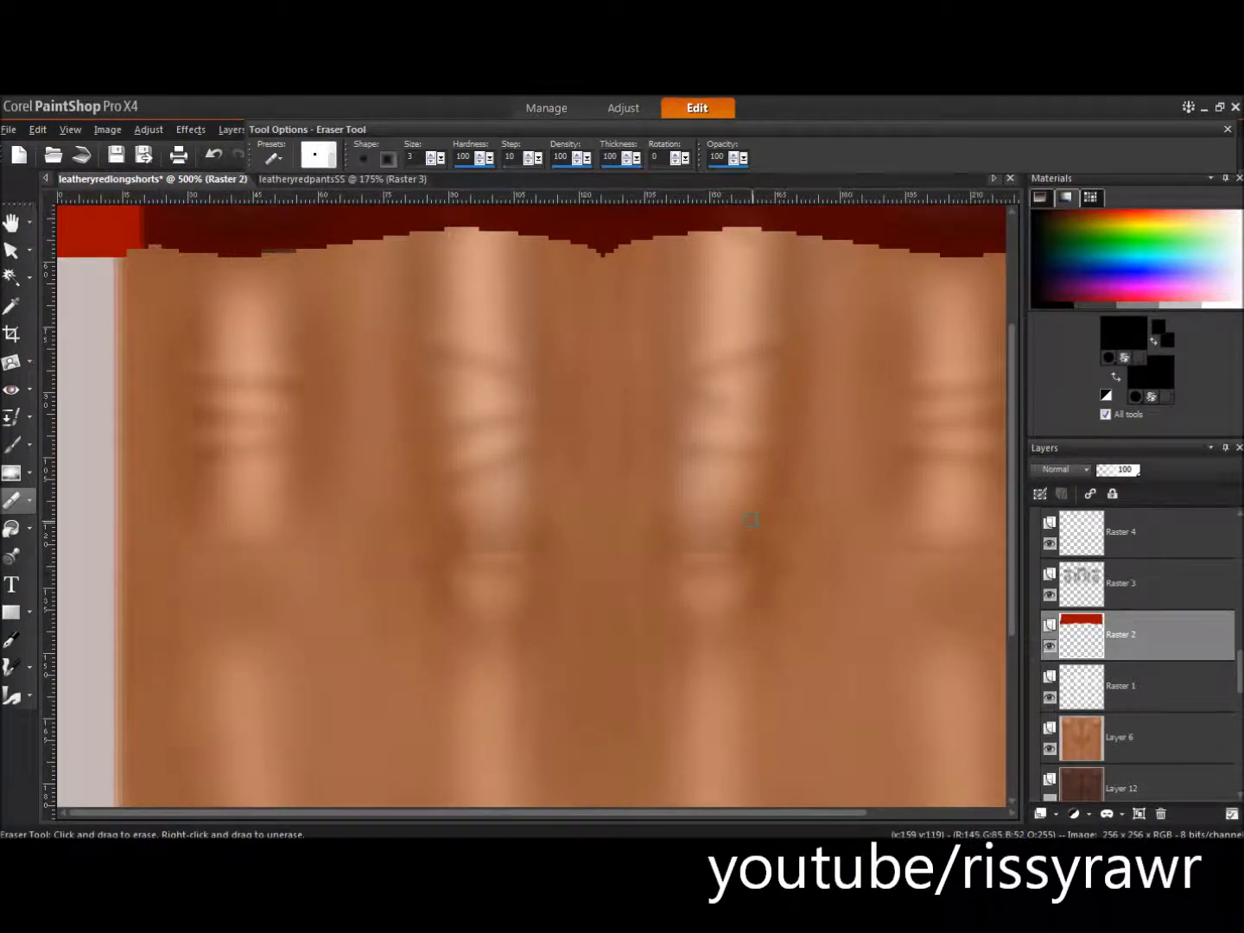
pyautogui.scroll(-1, 751, 519)
# - Smooth the jagged hem of Raster 2 with a size 5 Soften Brush, and hide the Public guide layer
pyautogui.click(29, 472)
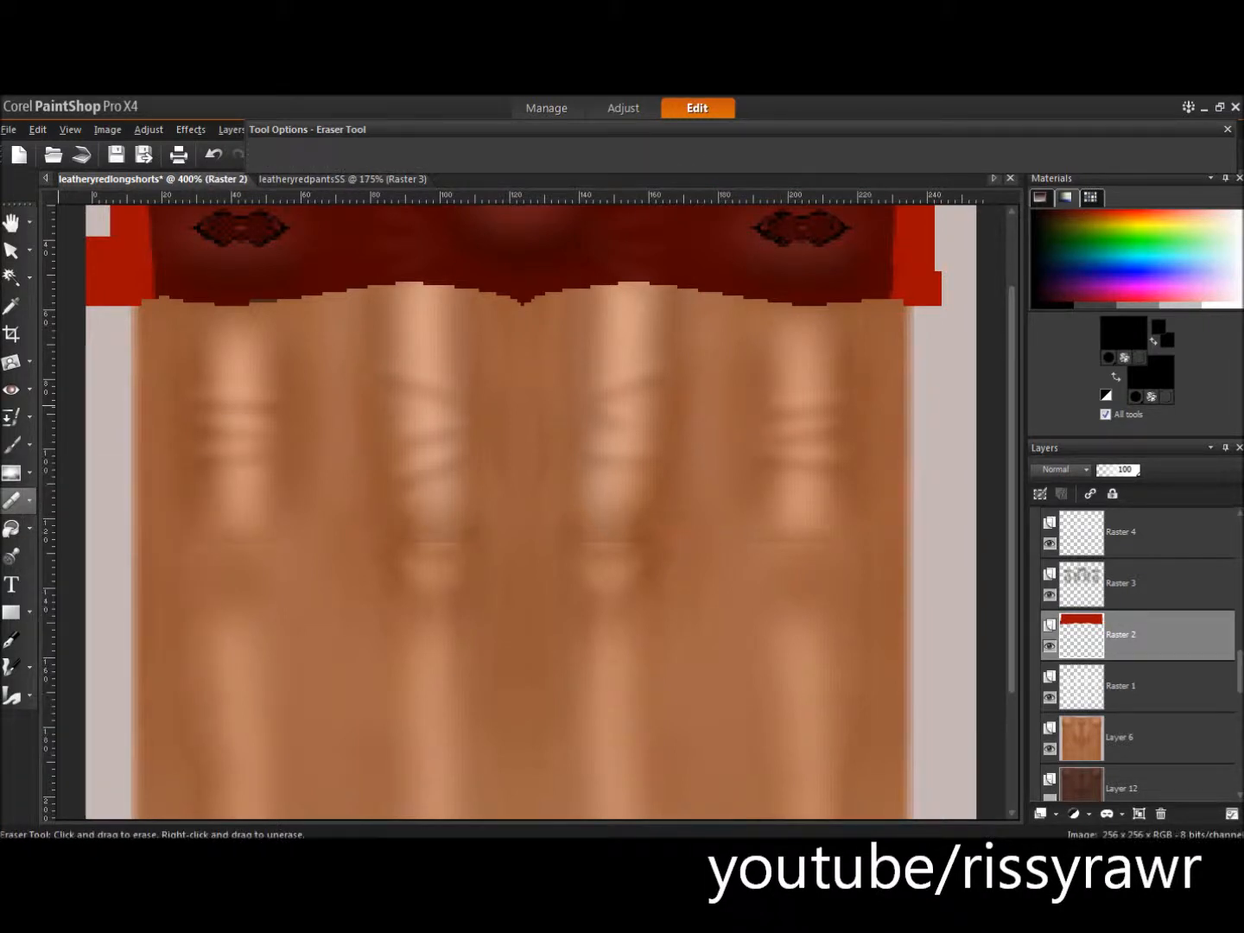
pyautogui.click(12, 472)
pyautogui.moveTo(164, 293); pyautogui.dragTo(236, 299)
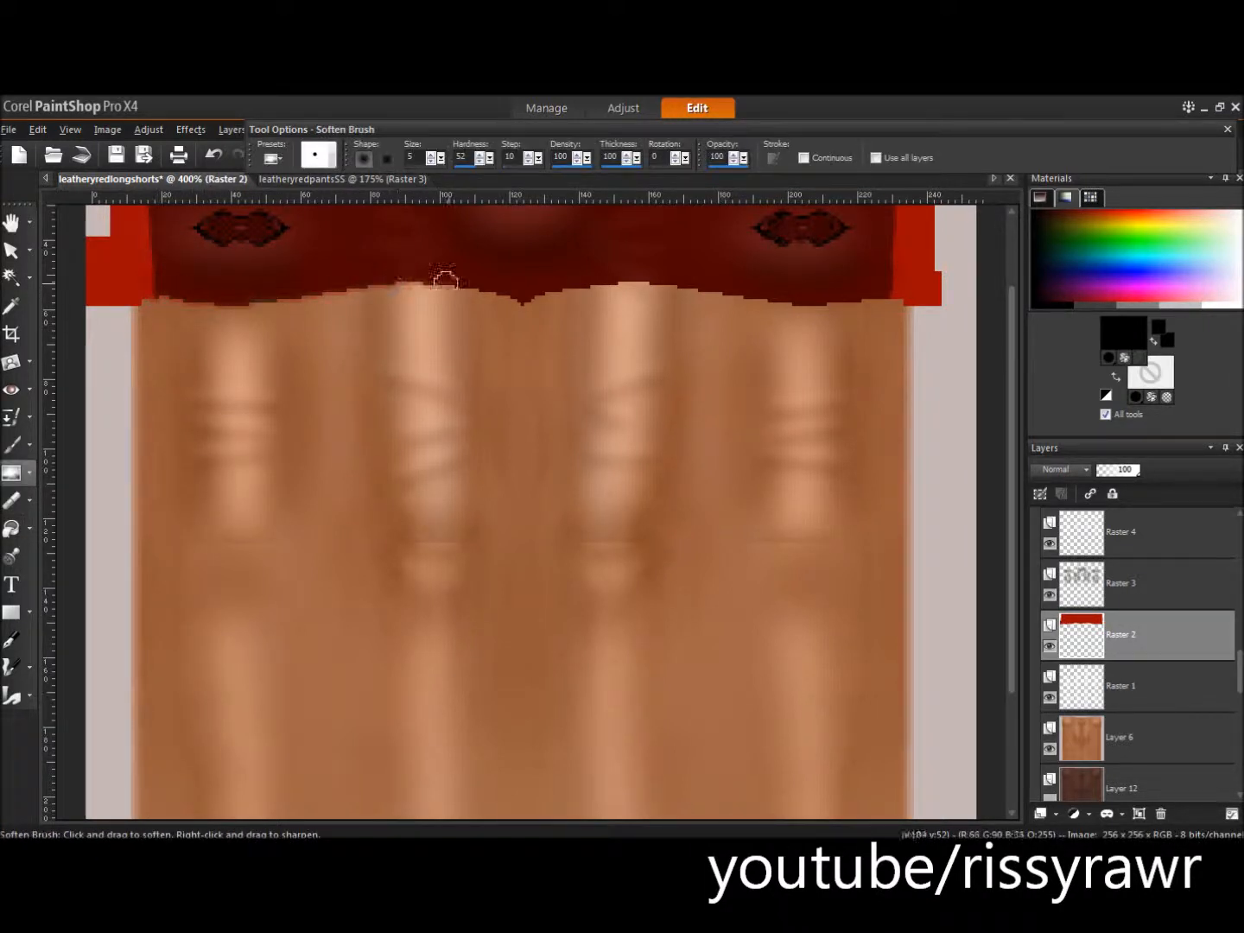
pyautogui.moveTo(633, 277); pyautogui.dragTo(832, 298)
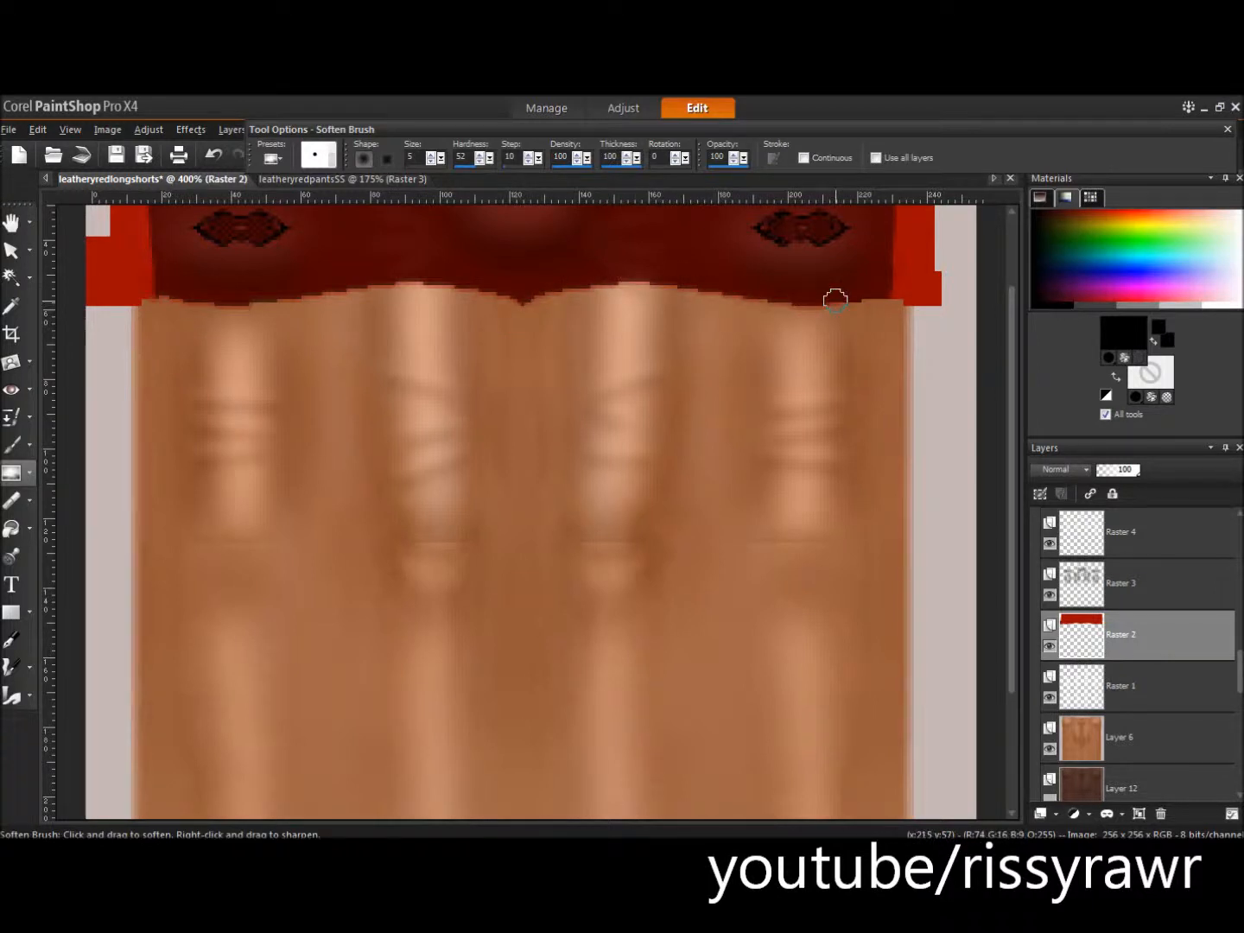
pyautogui.scroll(5, 1134, 652)
pyautogui.click(1049, 544)
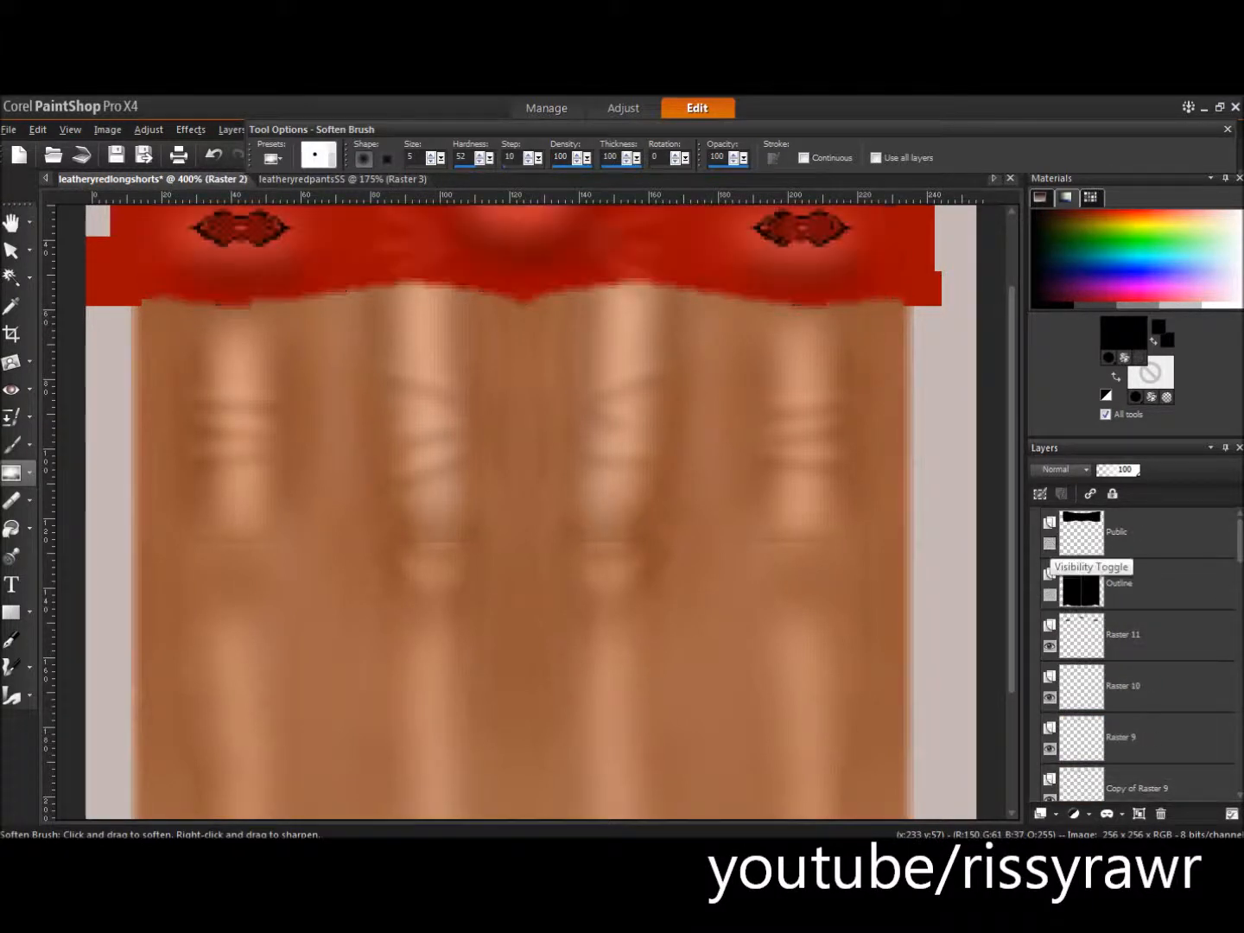
pyautogui.scroll(-5, 1134, 652)
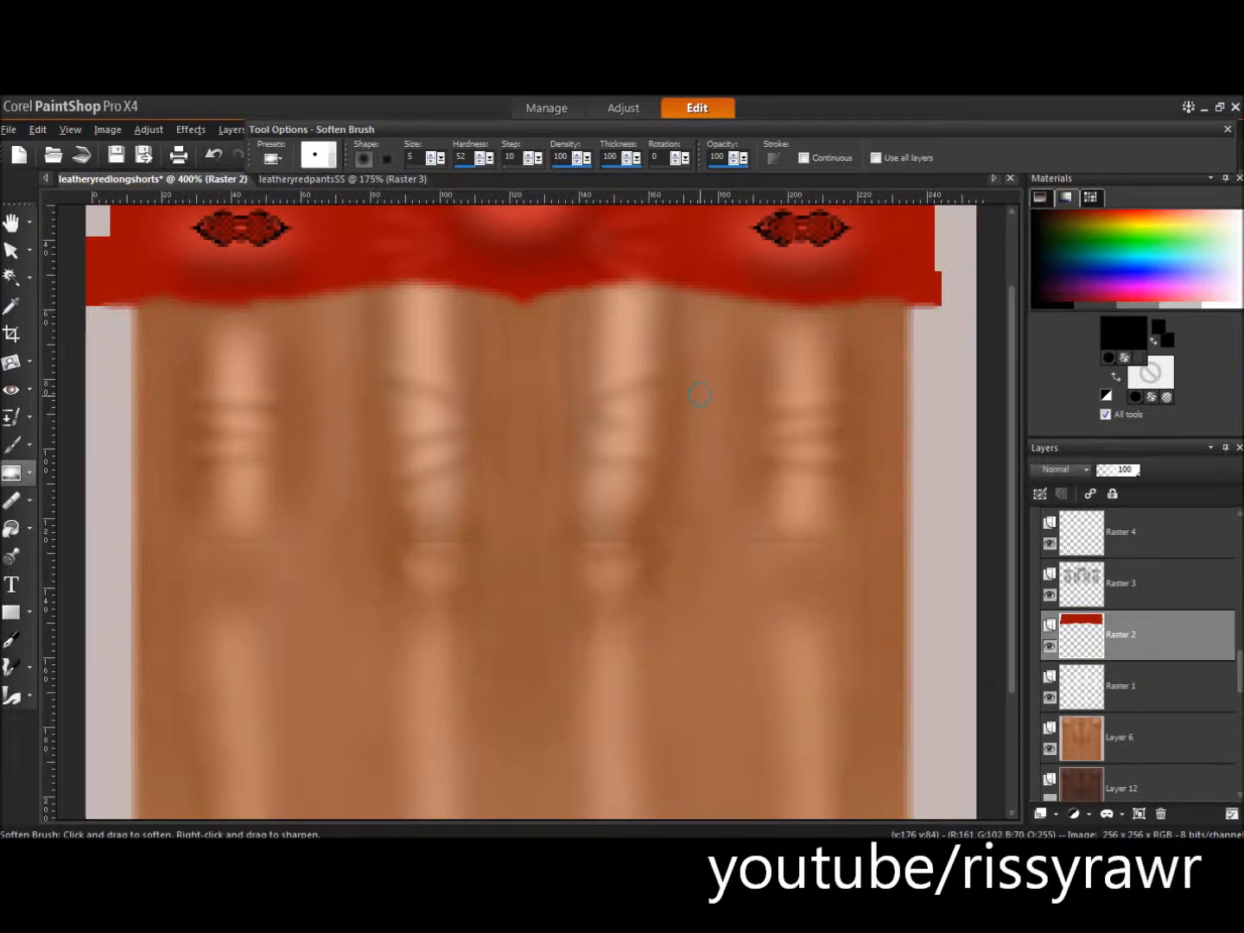
# - Erase the leftover shading on Raster 3 below the shorts' hem with a round size 60 eraser, redoing the square-tipped stroke
pyautogui.click(11, 500)
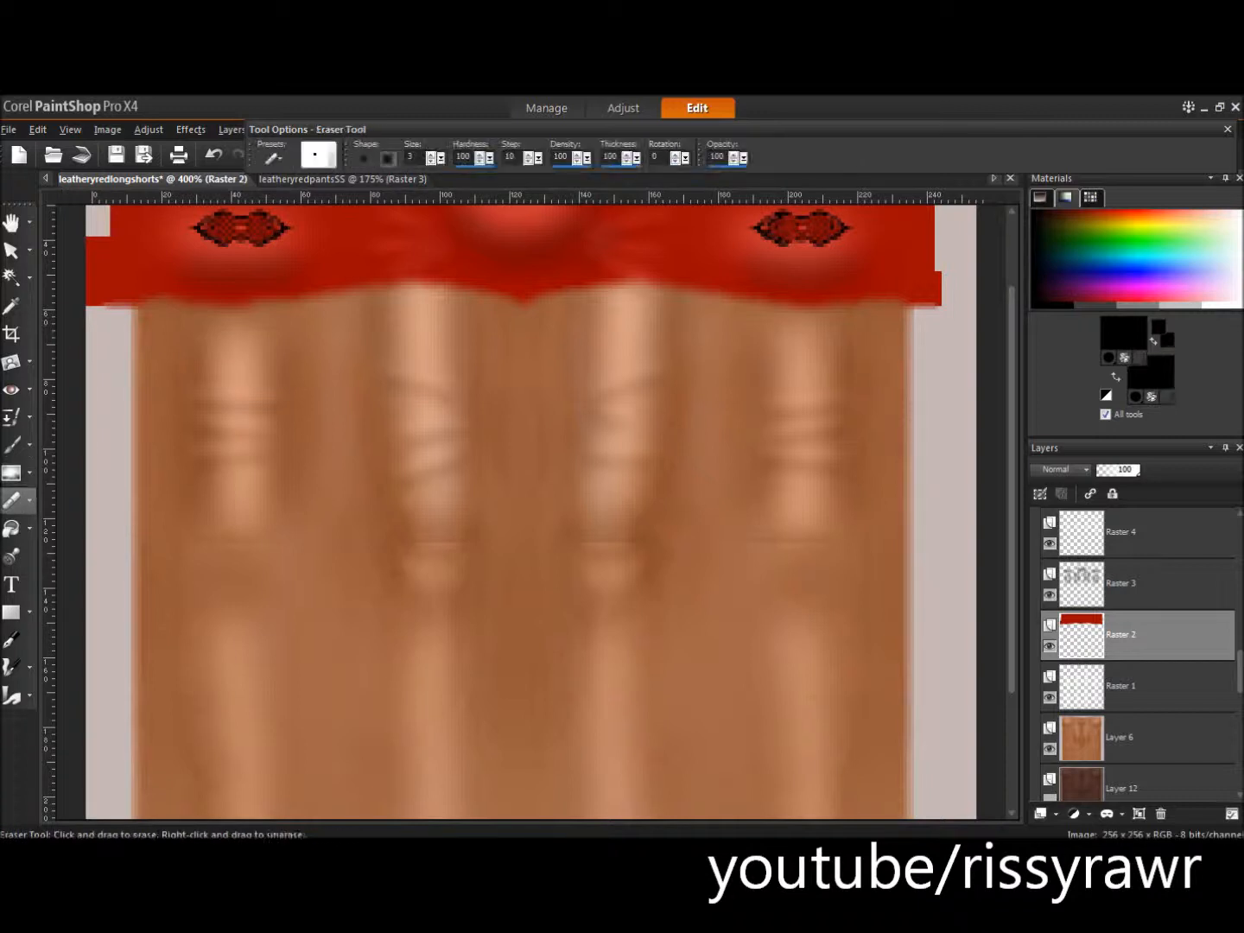
pyautogui.moveTo(216, 417)
pyautogui.mouseDown()
pyautogui.moveTo(217, 501)
pyautogui.moveTo(380, 413)
pyautogui.moveTo(425, 466)
pyautogui.moveTo(847, 447)
pyautogui.moveTo(850, 431)
pyautogui.moveTo(576, 434)
pyautogui.mouseUp()
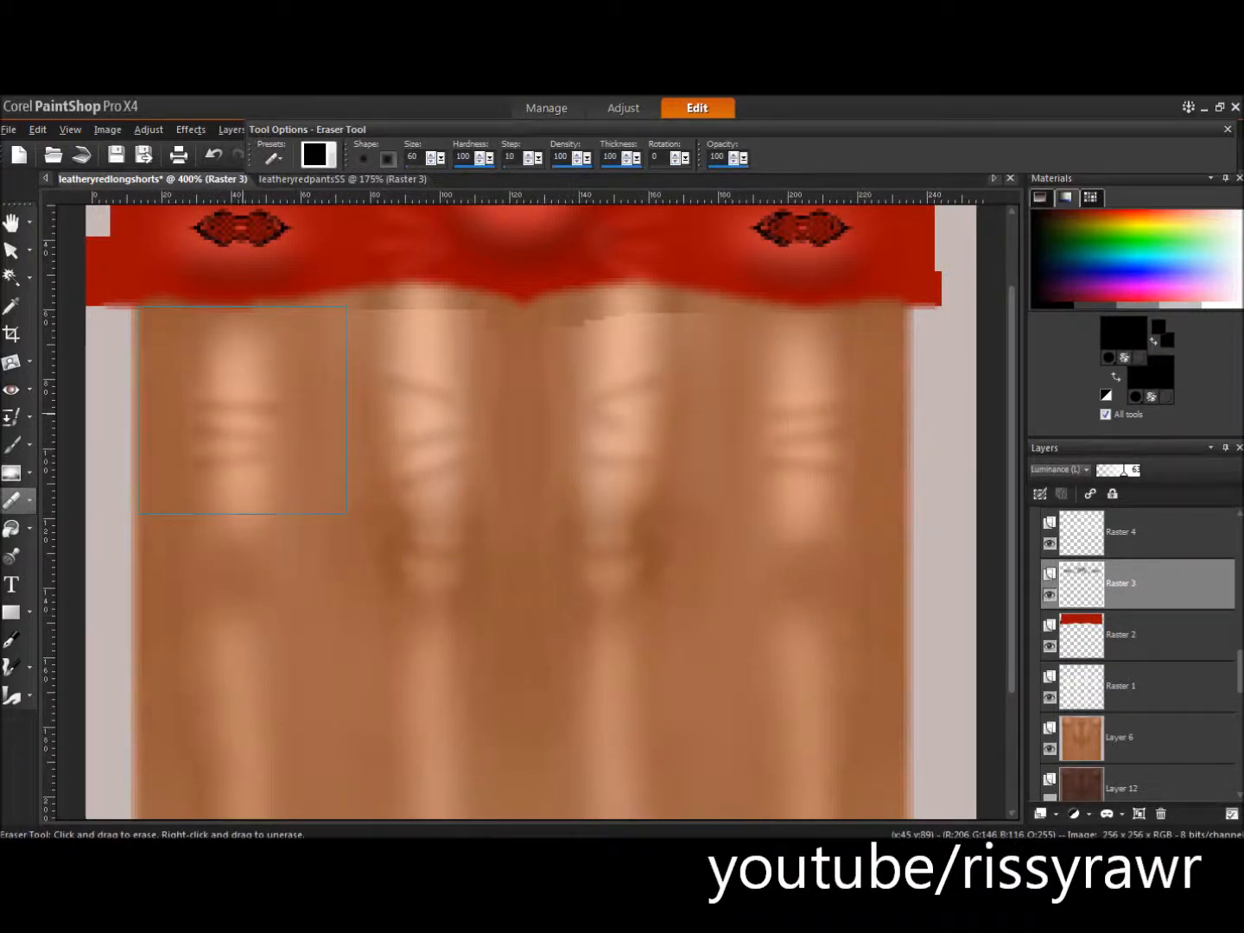
pyautogui.click(38, 129)
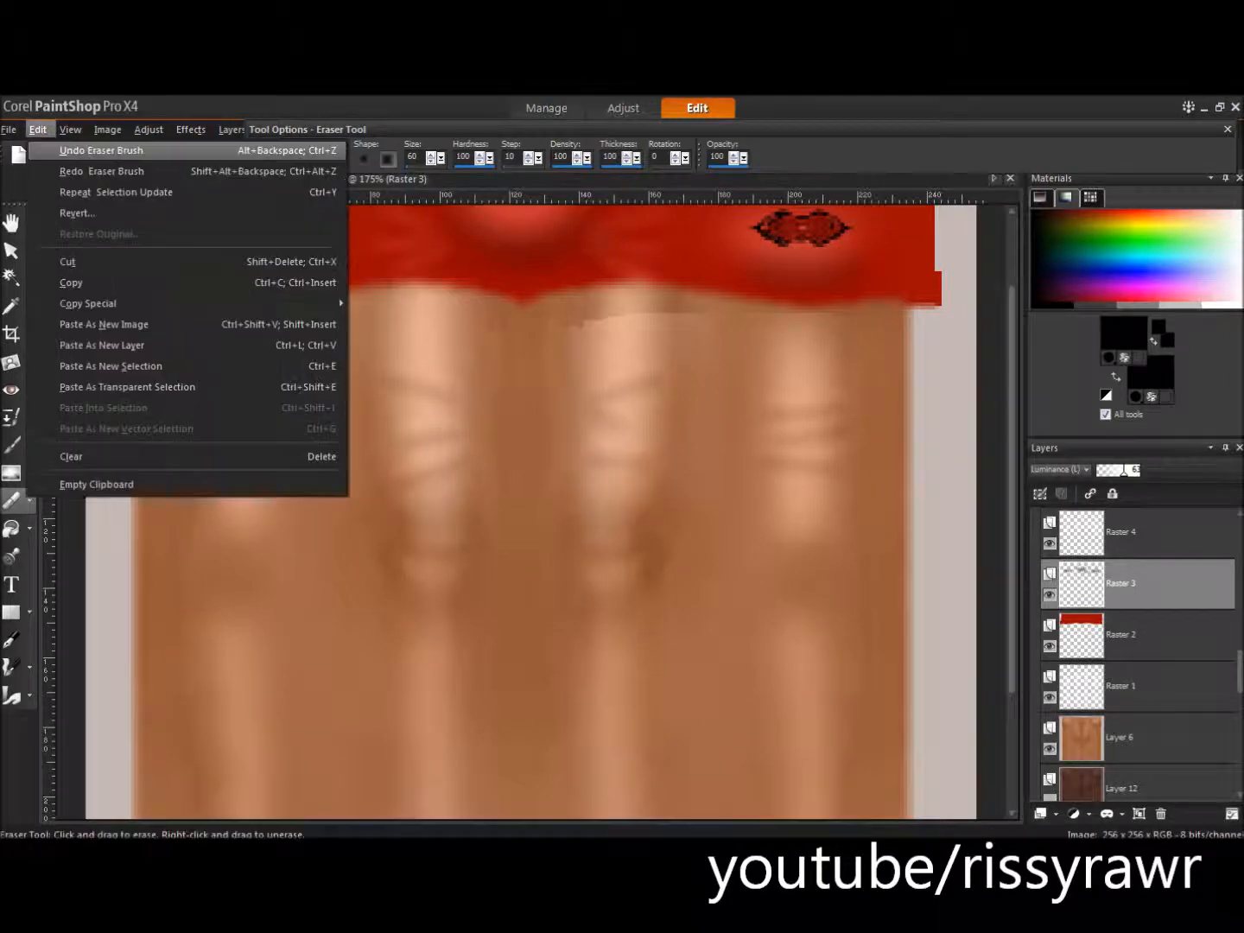
pyautogui.click(78, 151)
pyautogui.click(363, 158)
pyautogui.moveTo(429, 393); pyautogui.dragTo(622, 391)
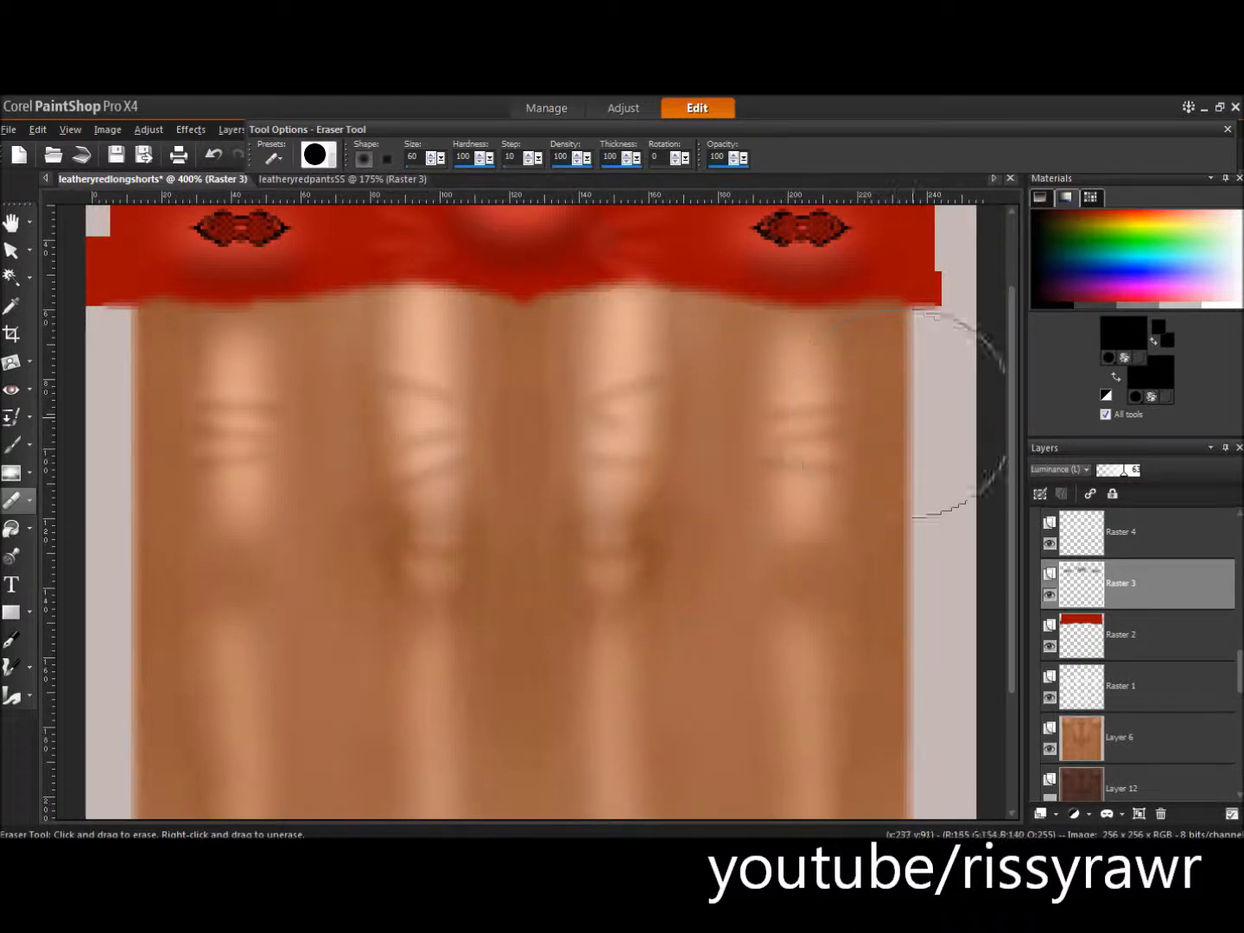
# - Erase the leftover leg creases on Raster 4 below the shorts' hem
pyautogui.click(1123, 531)
pyautogui.moveTo(356, 404); pyautogui.dragTo(398, 393)
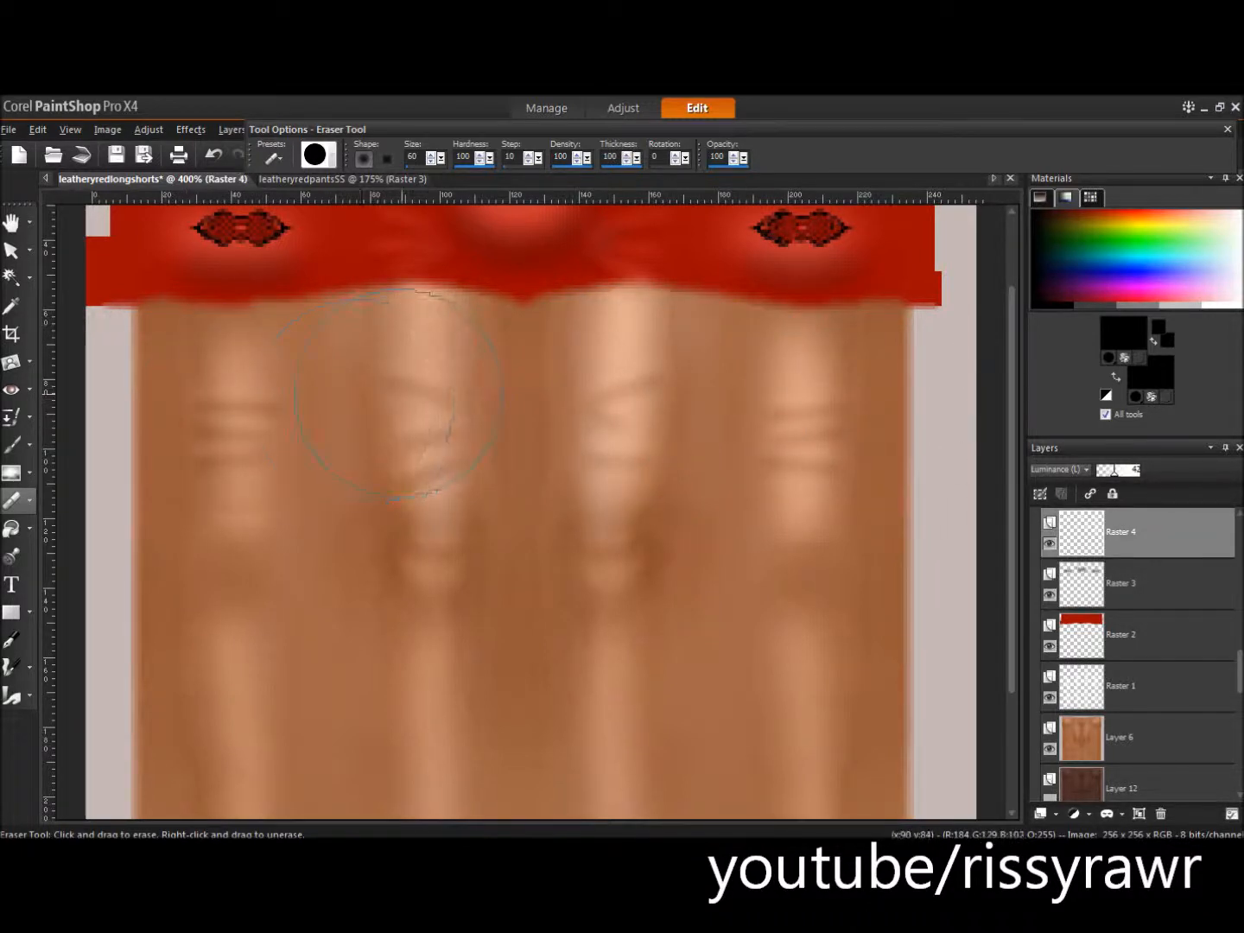
pyautogui.moveTo(585, 393)
pyautogui.mouseDown()
pyautogui.moveTo(813, 408)
pyautogui.moveTo(808, 436)
pyautogui.mouseUp()
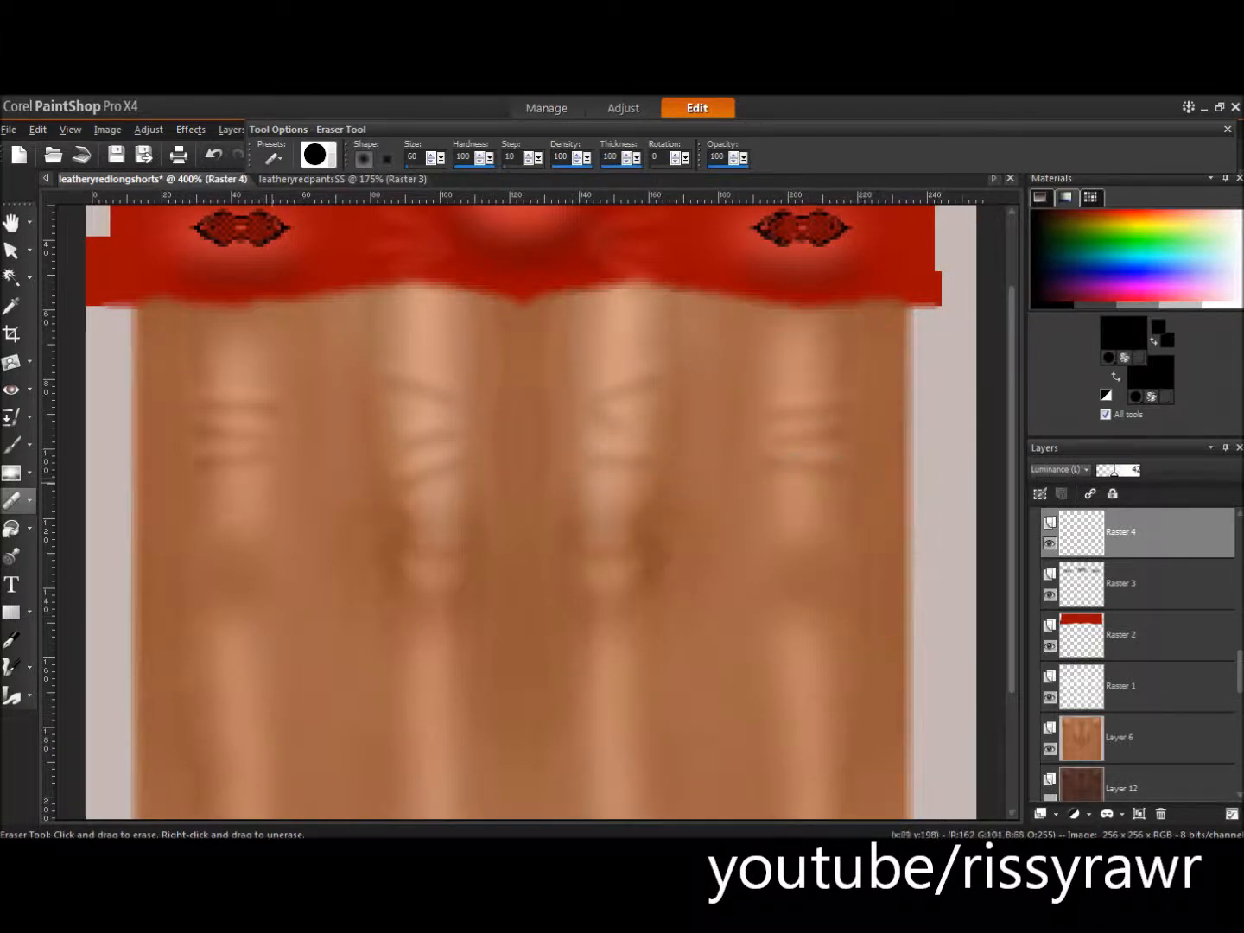
# - Delete the Raster 5 layer, and erase the leftover wrinkle lines below the hem on Raster 6 and Copy of Vector 1
pyautogui.scroll(2, 1123, 605)
pyautogui.doubleClick(1121, 583)
pyautogui.rightClick(1090, 579)
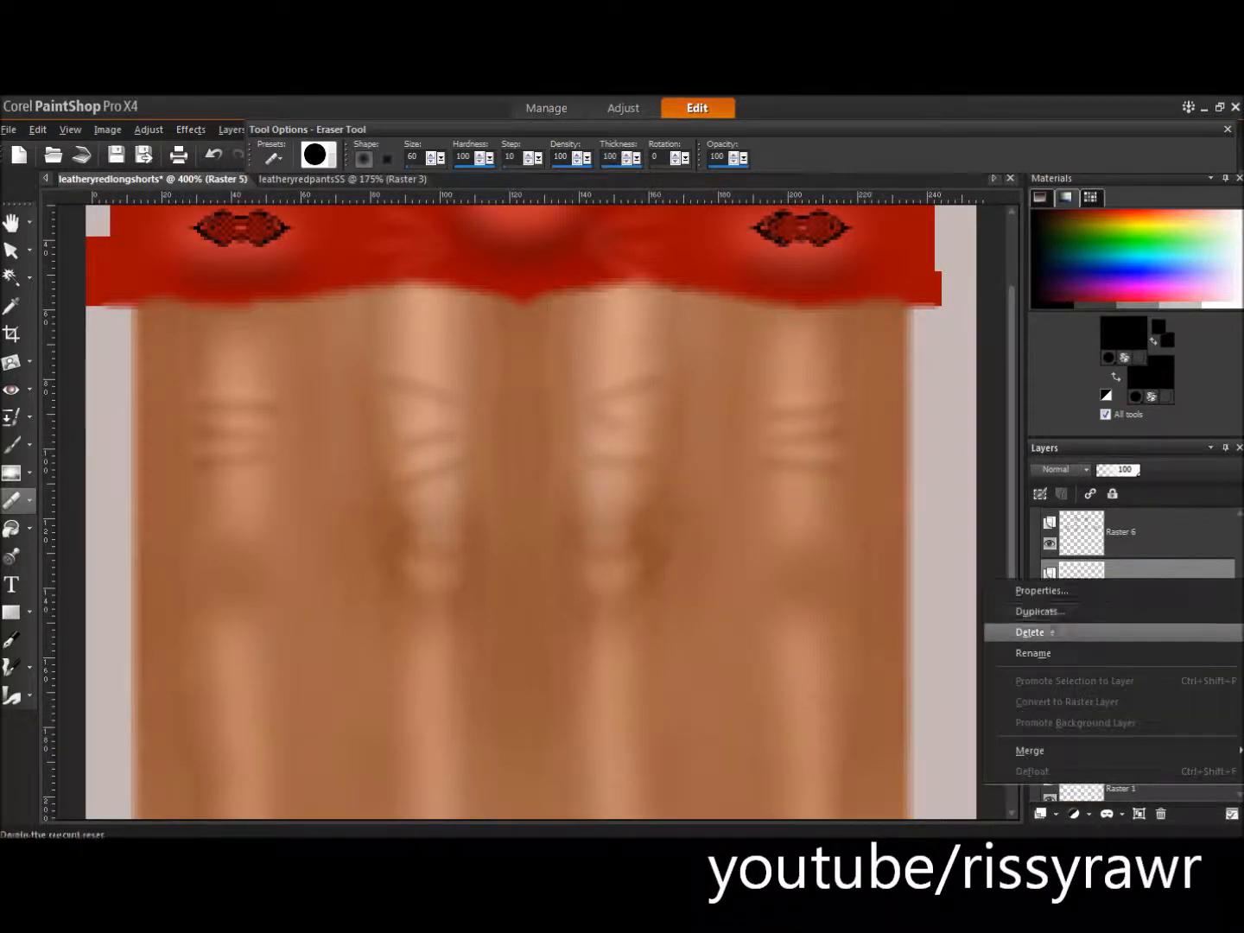
pyautogui.click(1049, 633)
pyautogui.press('Return')
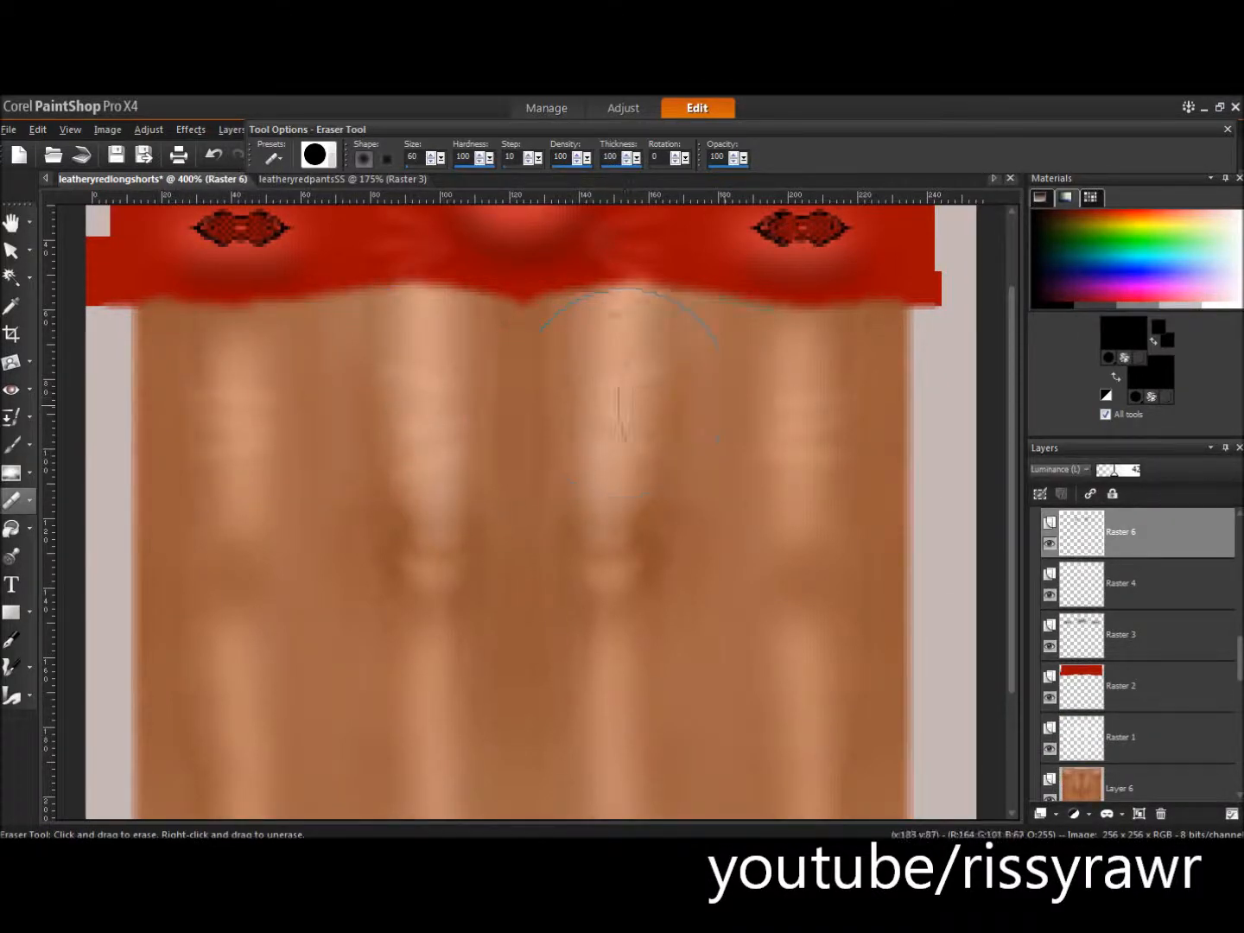
pyautogui.scroll(1, 1123, 553)
pyautogui.click(1122, 532)
pyautogui.moveTo(160, 411); pyautogui.dragTo(257, 411)
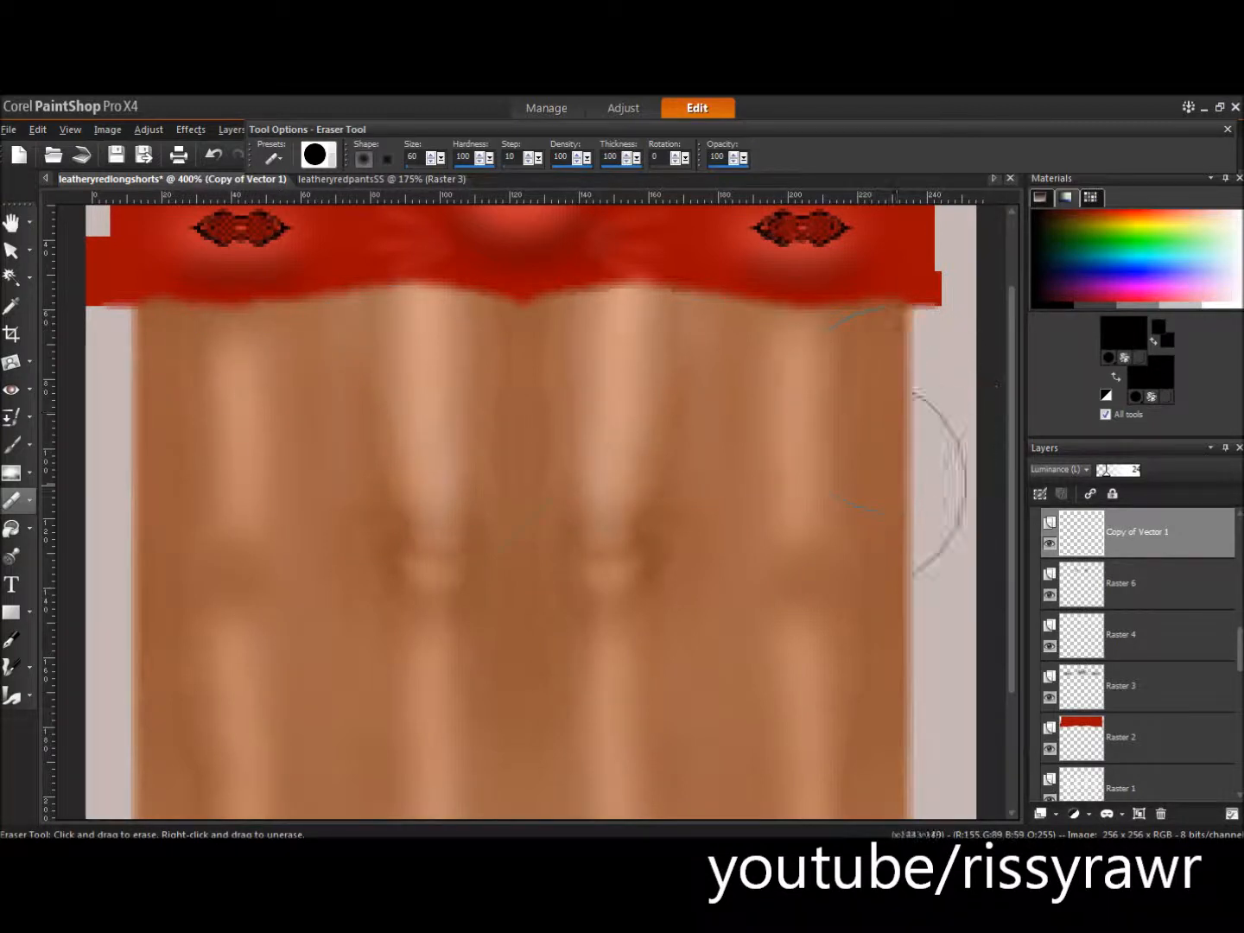
# - Duplicate the red Raster 2 layer, place the copy beneath it, and set the copy's blend mode to Luminance (L)
pyautogui.click(1123, 737)
pyautogui.hotkey('ctrl', 'shift', 'd')
pyautogui.moveTo(1123, 737); pyautogui.dragTo(1123, 557)
pyautogui.click(1064, 469)
pyautogui.click(1139, 638)
# - Darken Copy of Raster 2 to black and blur it to form a soft hem shadow
pyautogui.click(149, 129)
pyautogui.moveTo(242, 288)
pyautogui.click(432, 289)
pyautogui.click(1111, 341)
pyautogui.write('-')
pyautogui.press('Return')
pyautogui.click(148, 129)
pyautogui.moveTo(194, 385)
pyautogui.click(415, 447)
pyautogui.press('Return')
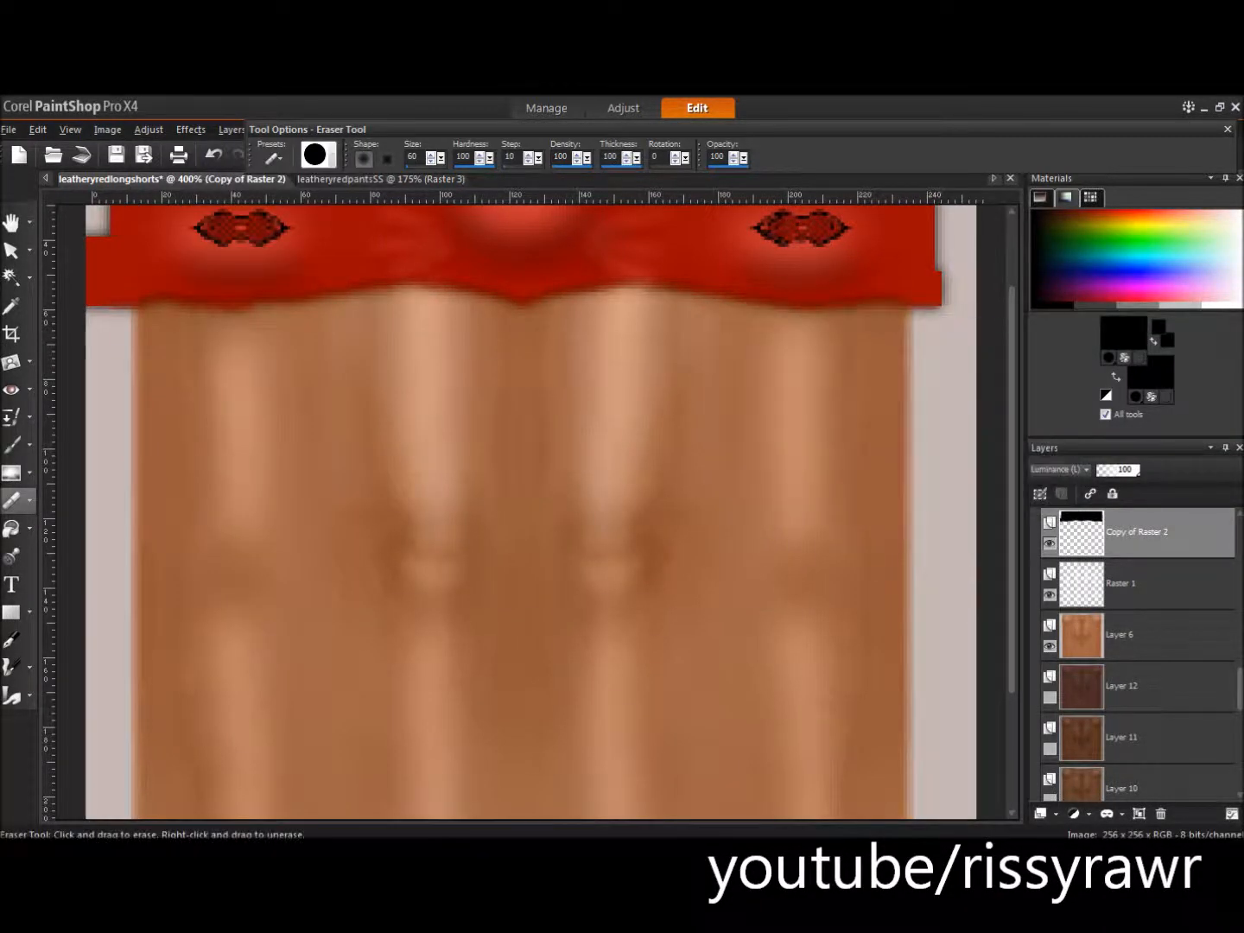
# - Shift the black shadow layer down to a Y position of 3.00 and lower its opacity to about 38
pyautogui.click(11, 249)
pyautogui.press('Down')
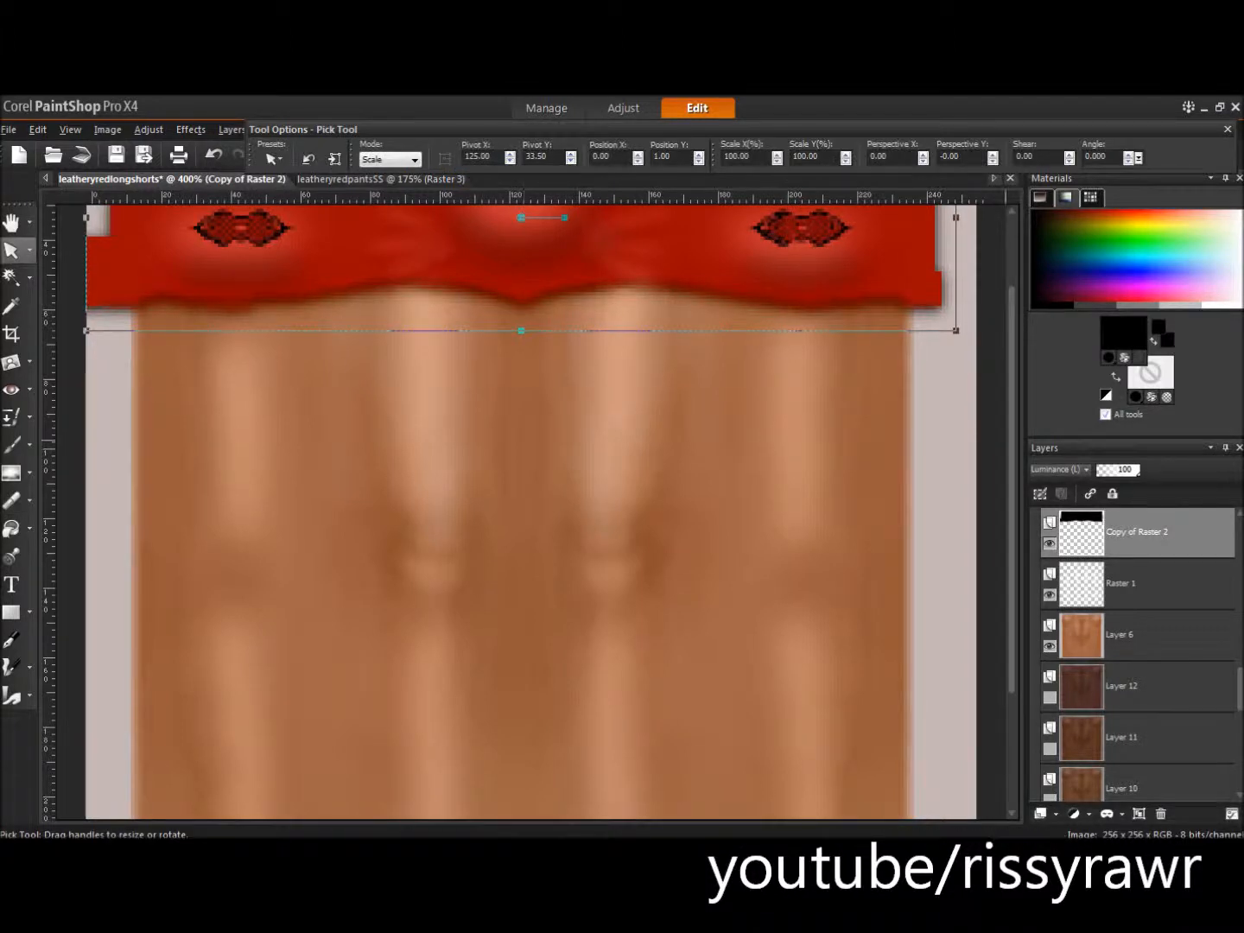
pyautogui.click(1112, 470)
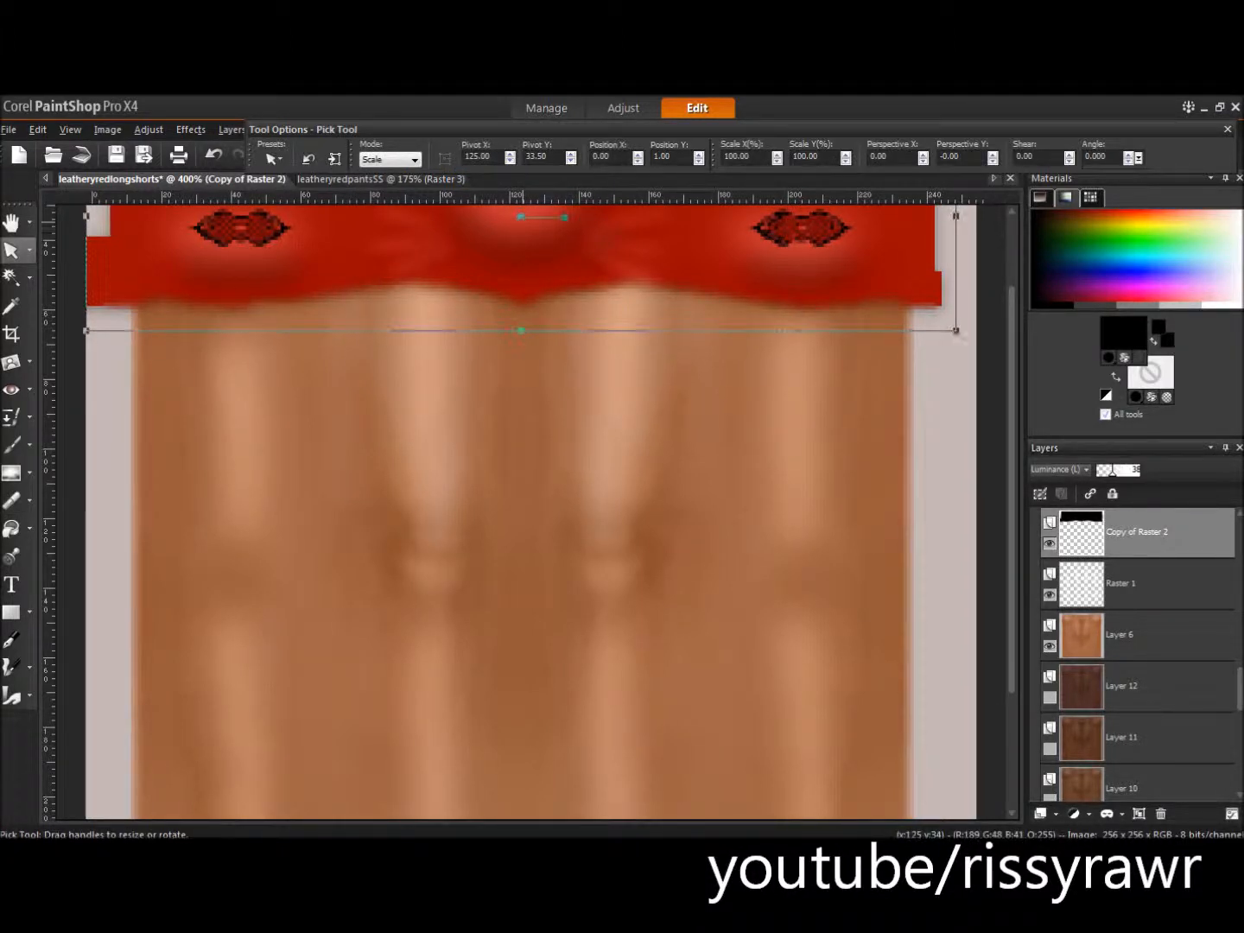
pyautogui.moveTo(1010, 489); pyautogui.dragTo(1011, 420)
pyautogui.scroll(-2, 1131, 652)
pyautogui.scroll(4, 1132, 652)
pyautogui.press('Down')
pyautogui.press('Down')
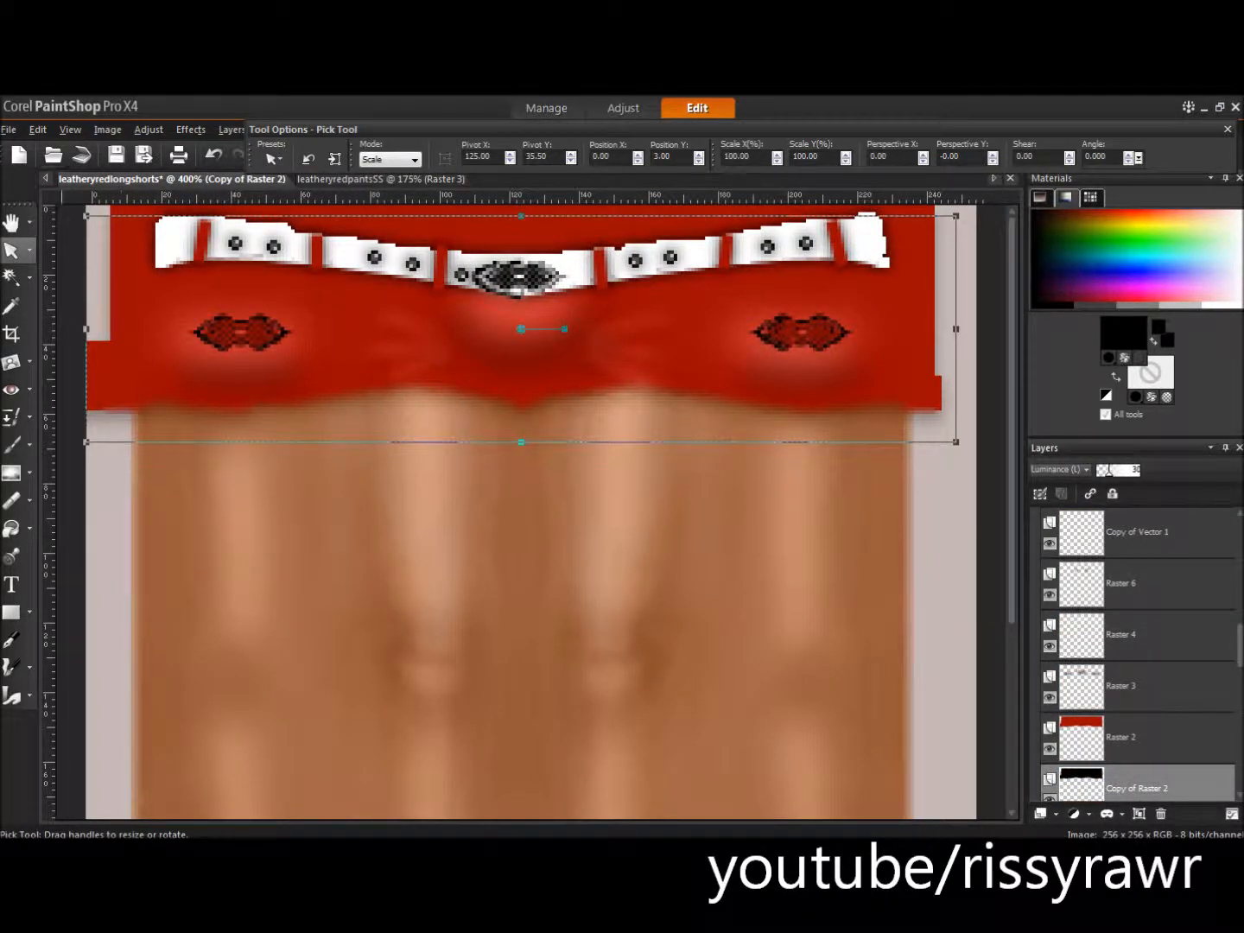
# - Save the image as a separate file named leatheryredshorts
pyautogui.click(9, 130)
pyautogui.click(39, 261)
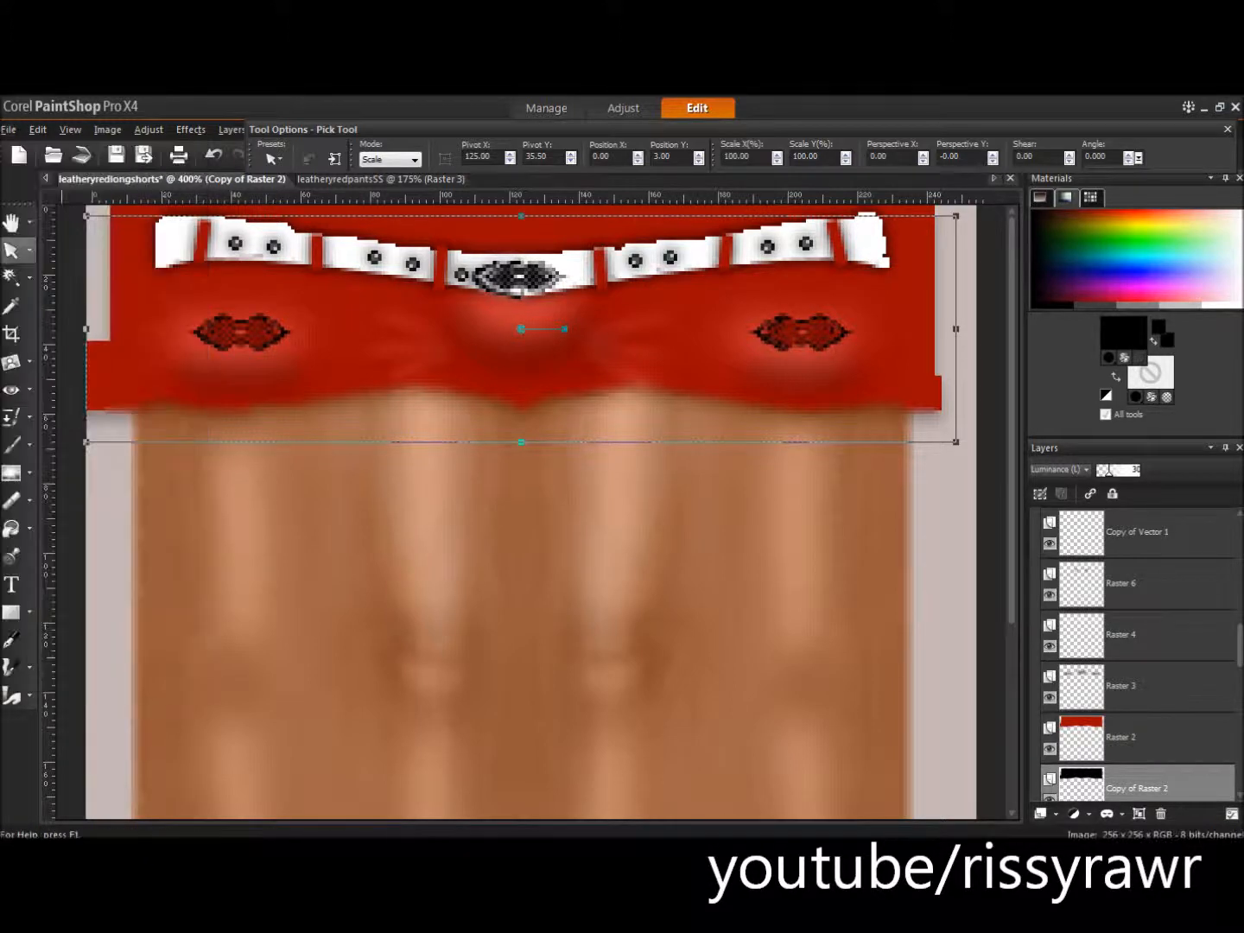
pyautogui.click(642, 639)
pyautogui.press('BackSpace')
pyautogui.press('BackSpace')
pyautogui.press('BackSpace')
pyautogui.press('BackSpace')
pyautogui.press('BackSpace')
pyautogui.press('BackSpace')
pyautogui.press('BackSpace')
pyautogui.press('BackSpace')
pyautogui.press('BackSpace')
pyautogui.press('BackSpace')
pyautogui.write('shorts')
pyautogui.press('Return')
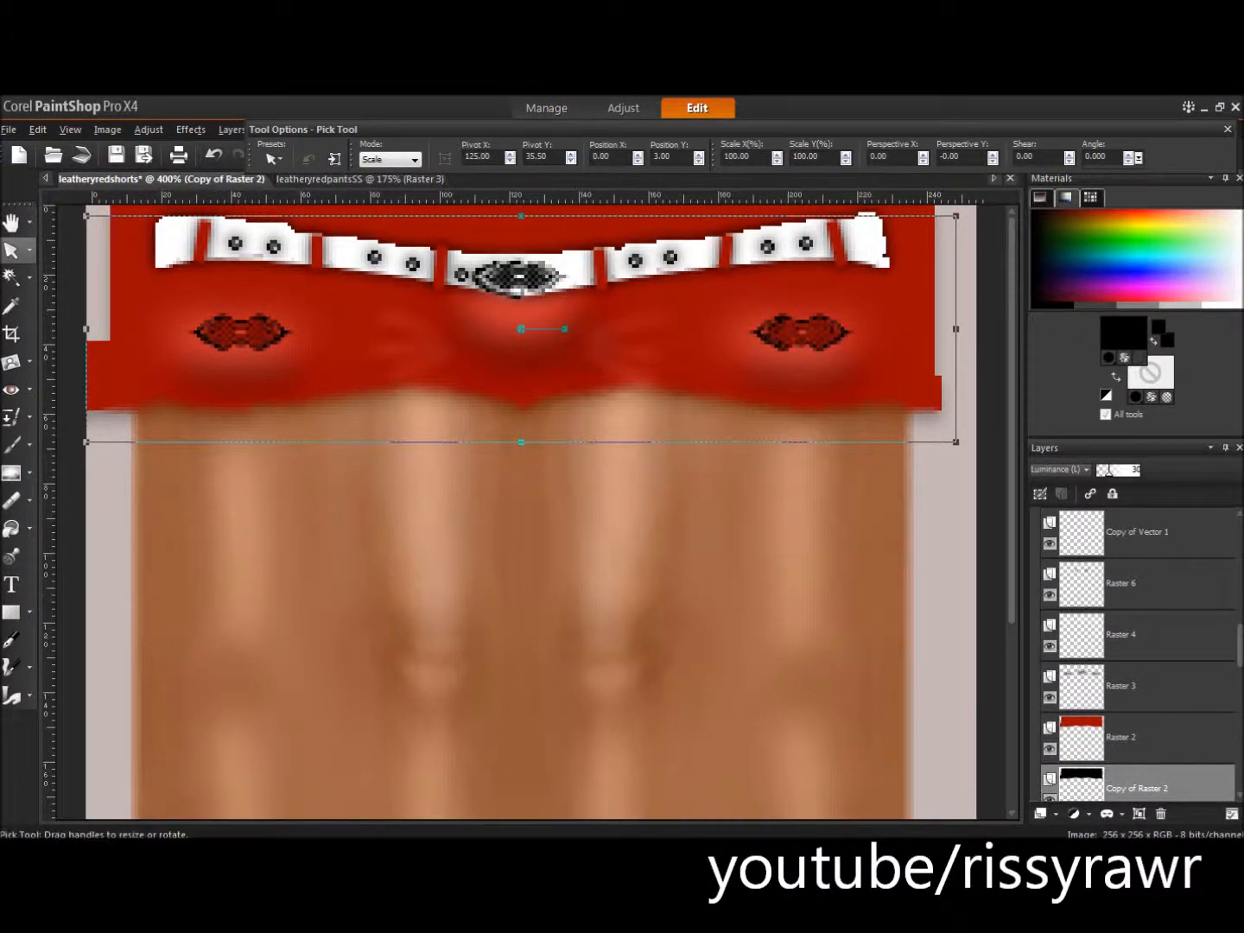
# - Add a new raster layer directly above Raster 1, beneath the shorts and their shadow
pyautogui.scroll(-2, 531, 511)
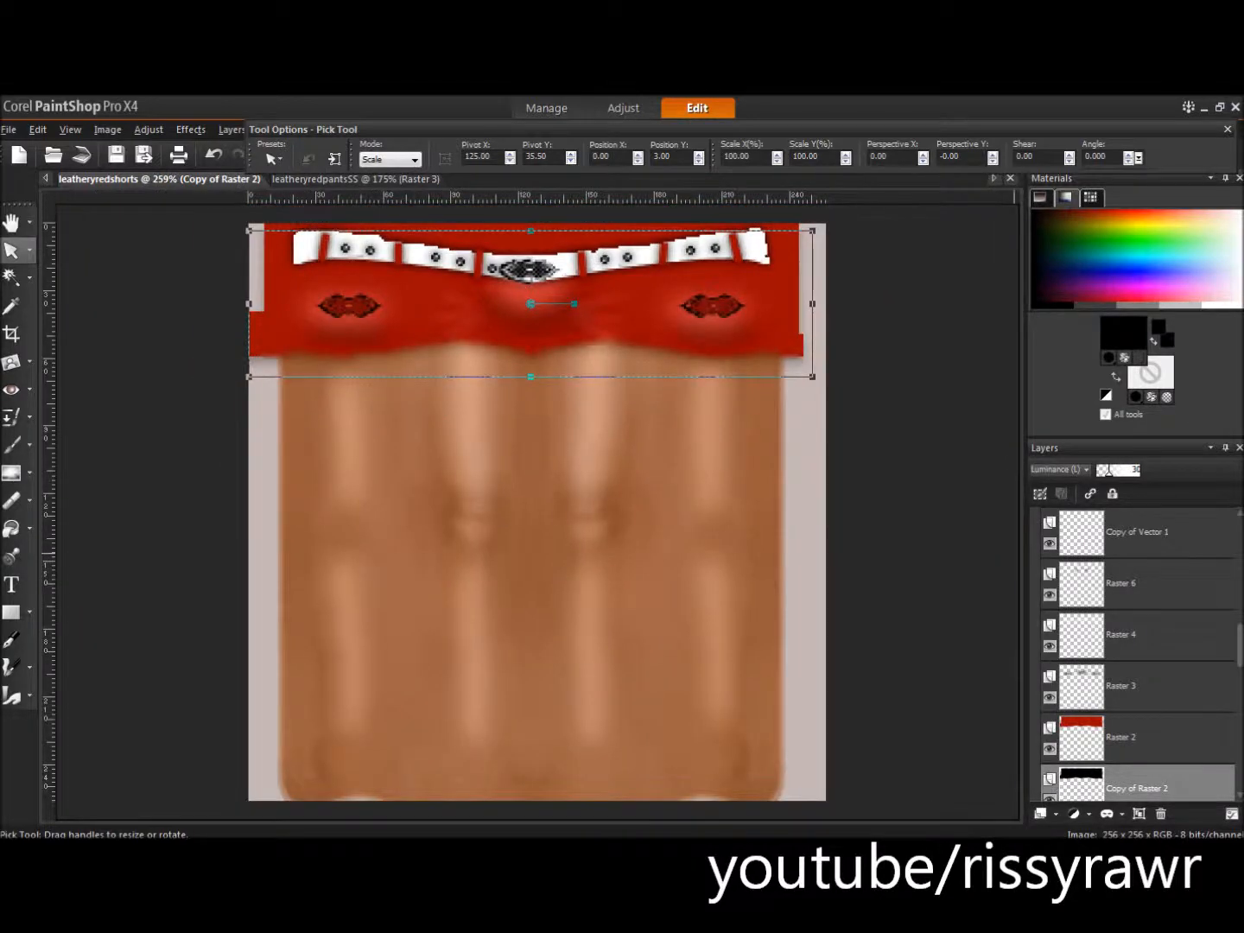
pyautogui.scroll(-3, 1132, 657)
pyautogui.click(1123, 635)
pyautogui.click(1055, 814)
pyautogui.click(1098, 688)
pyautogui.press('Return')
# - Choose the plaid01 brush tip for the Paint Brush
pyautogui.press('b')
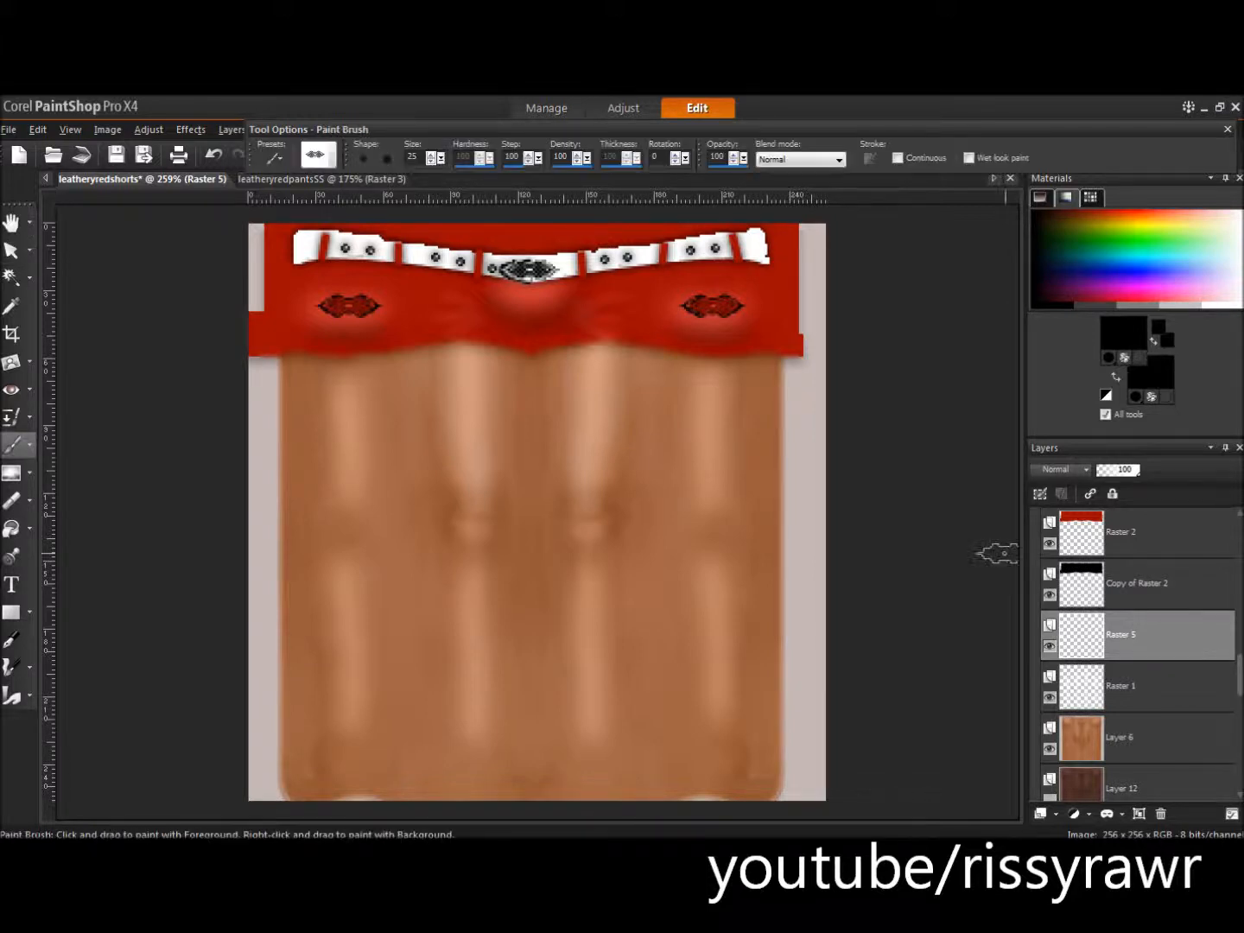
pyautogui.click(317, 155)
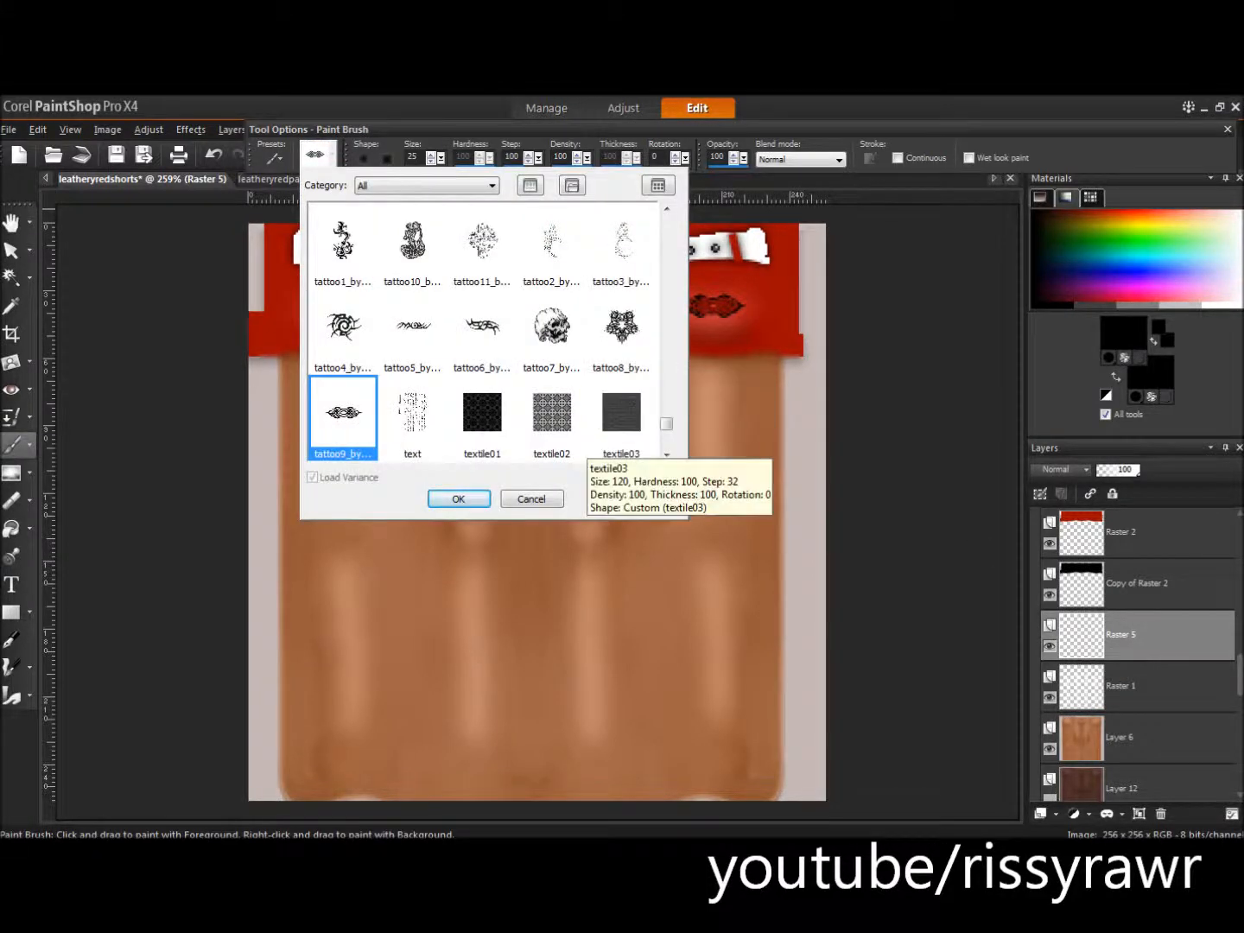
pyautogui.click(482, 412)
pyautogui.moveTo(666, 423); pyautogui.dragTo(666, 350)
pyautogui.click(666, 208)
pyautogui.click(342, 327)
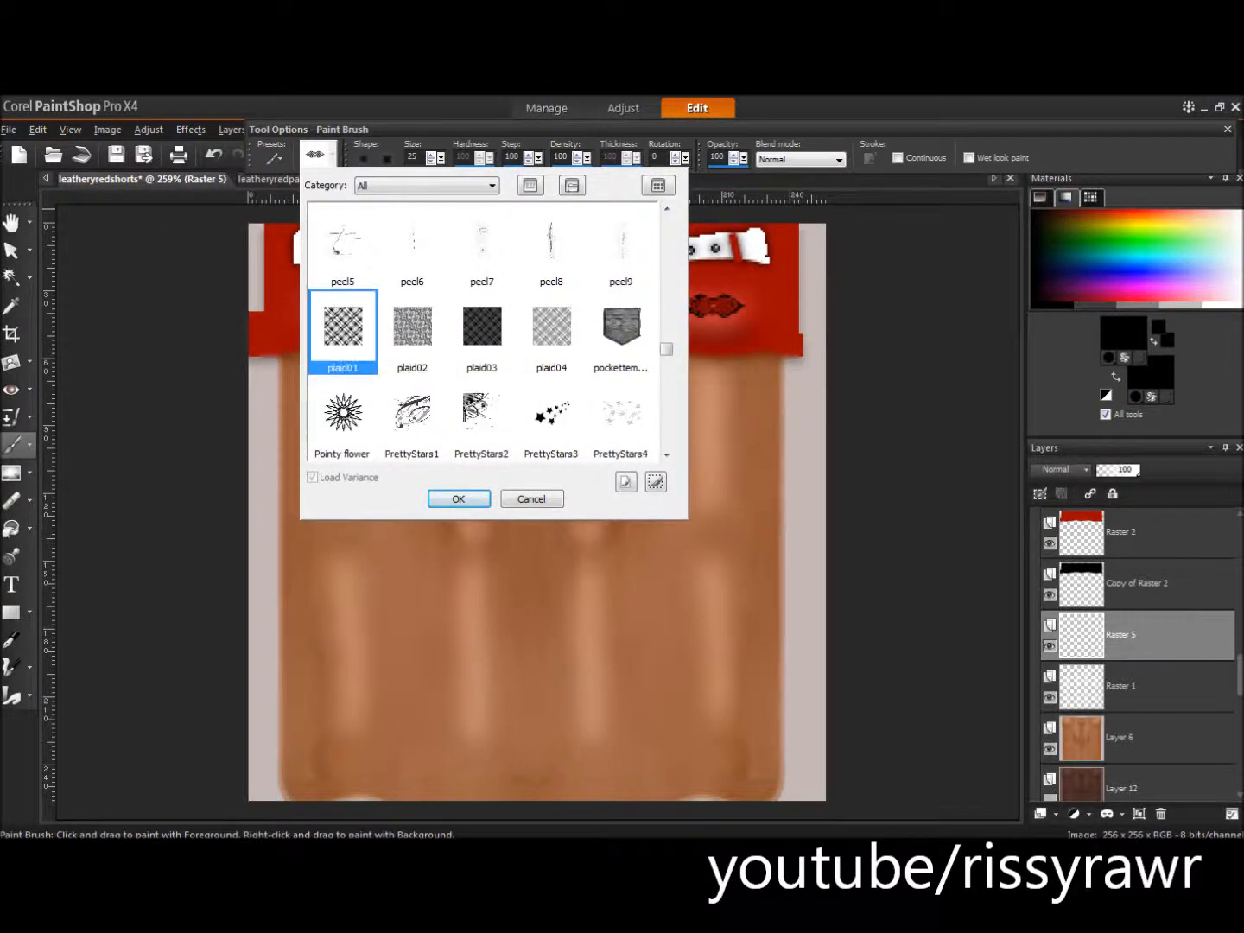
pyautogui.click(458, 498)
# - Stamp the black plaid at size 120 in a two-by-two tiling over the legs, undoing and repositioning the second stamp
pyautogui.click(380, 410)
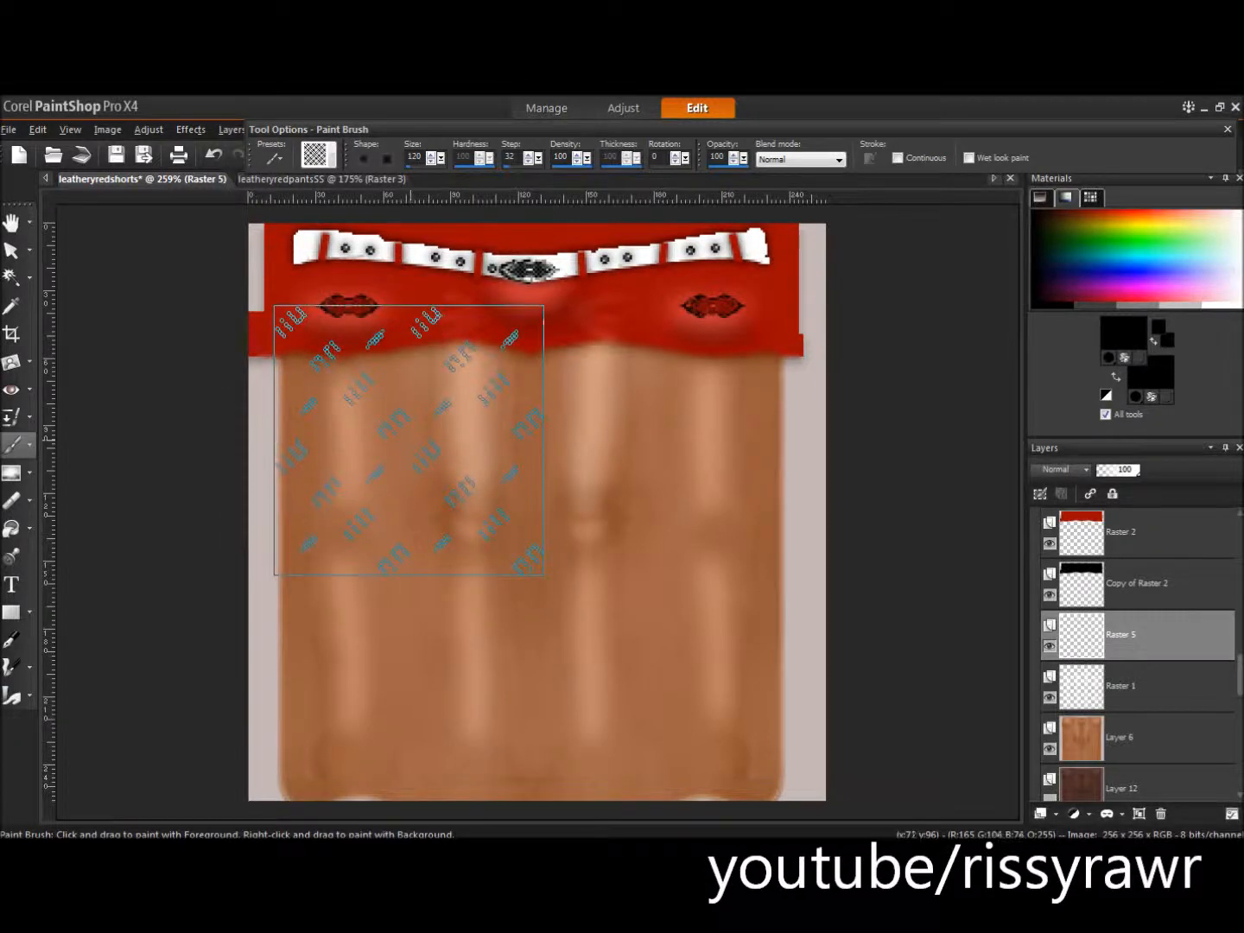
pyautogui.click(411, 440)
pyautogui.click(677, 442)
pyautogui.click(37, 129)
pyautogui.click(69, 148)
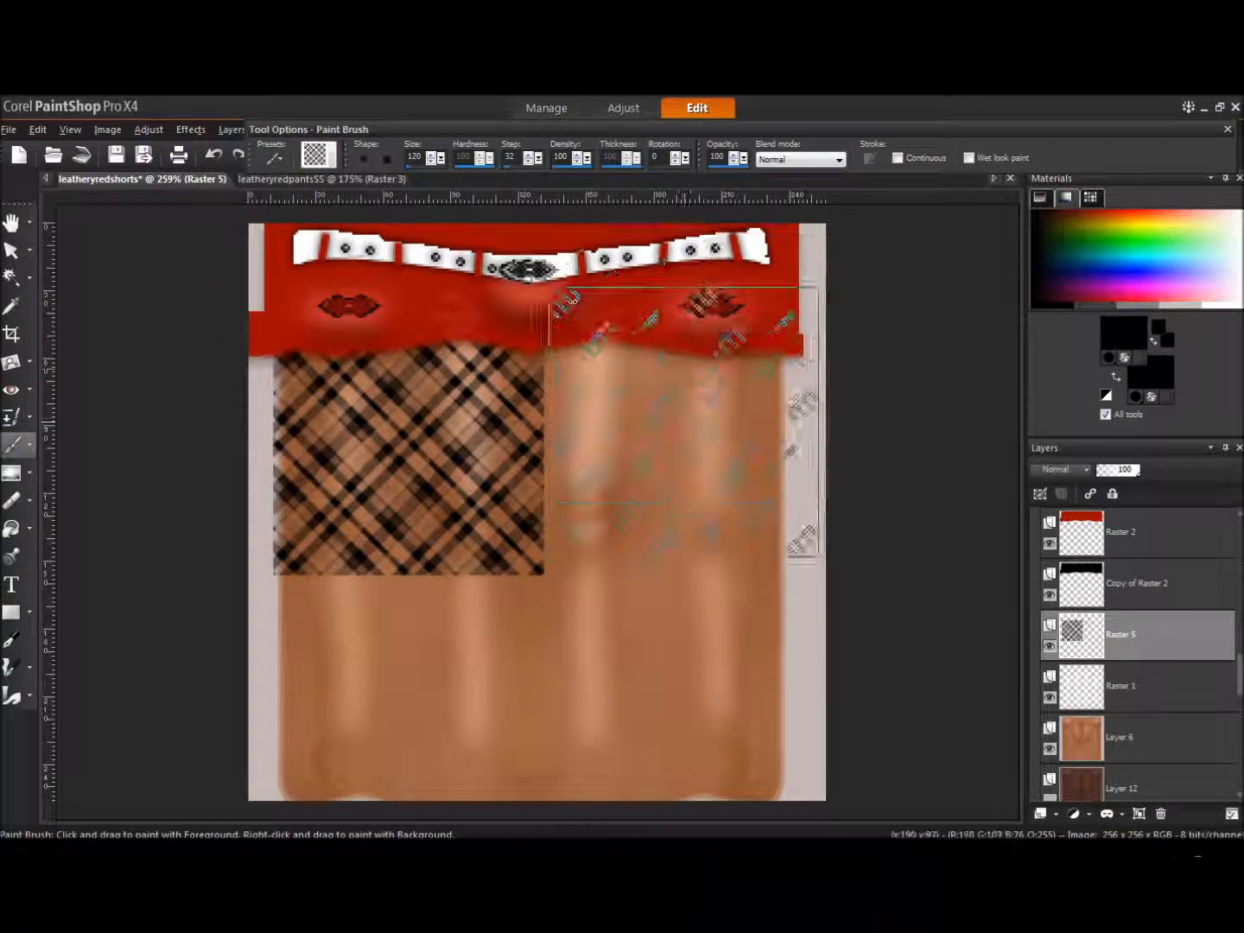
pyautogui.click(679, 439)
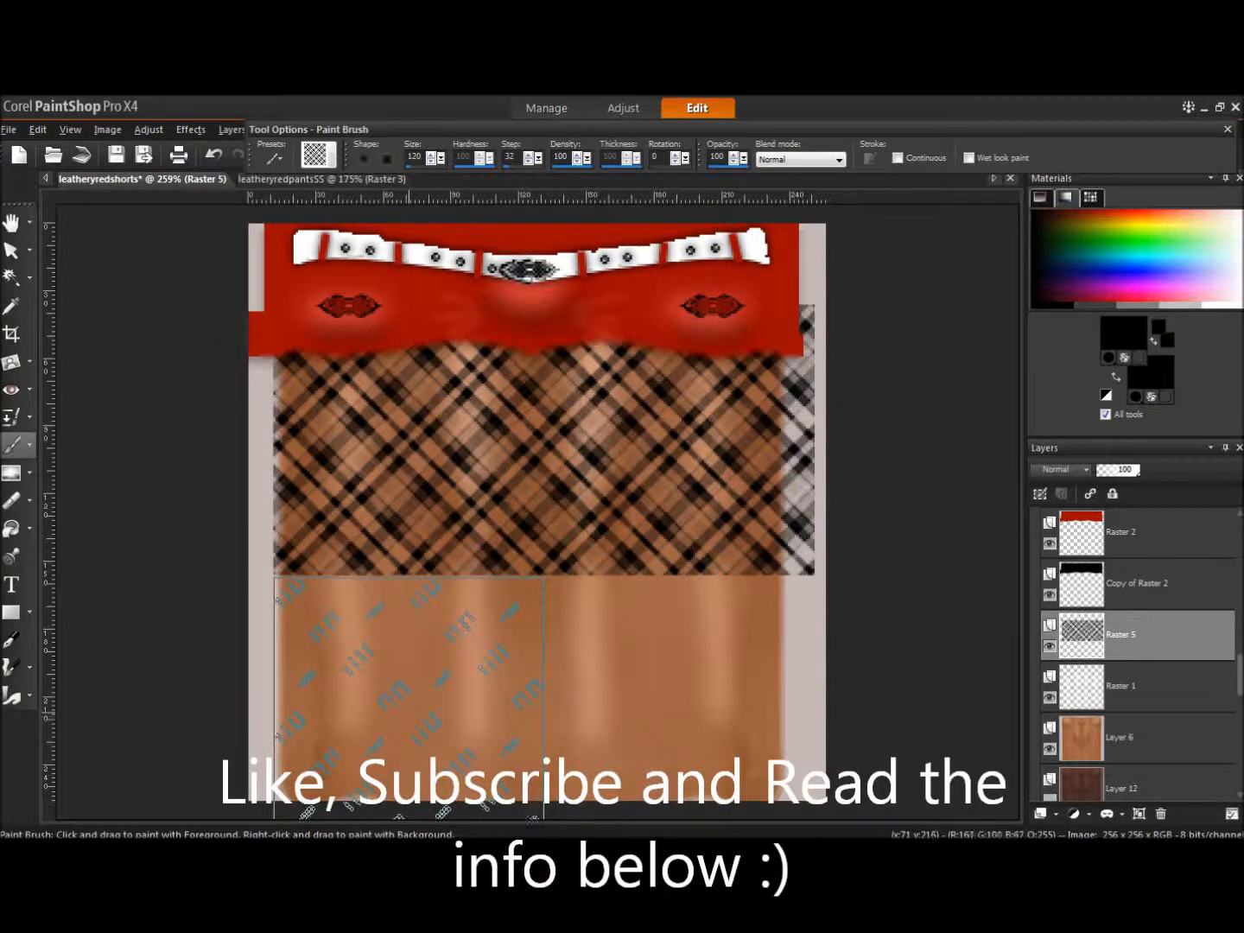
pyautogui.click(412, 696)
pyautogui.click(679, 696)
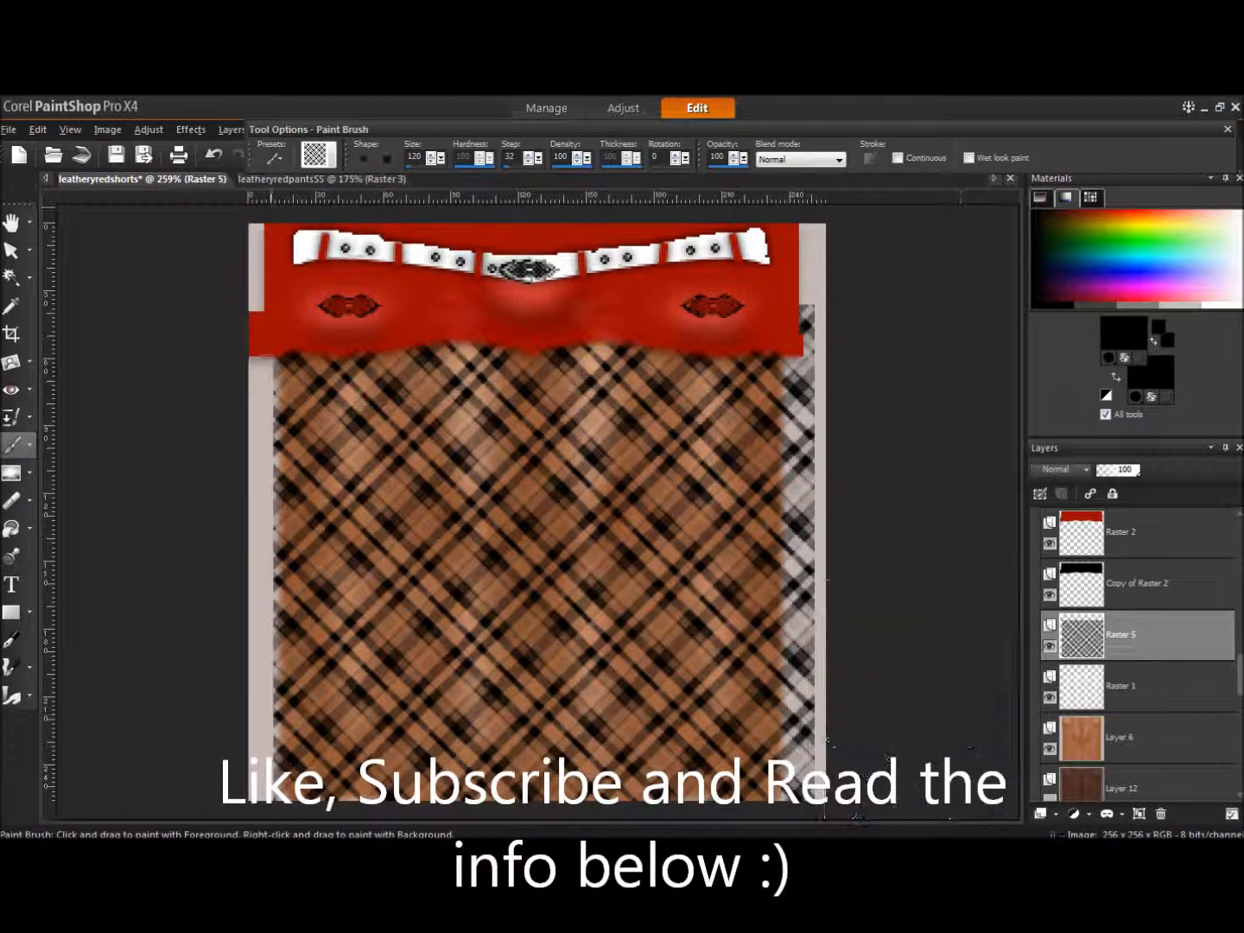